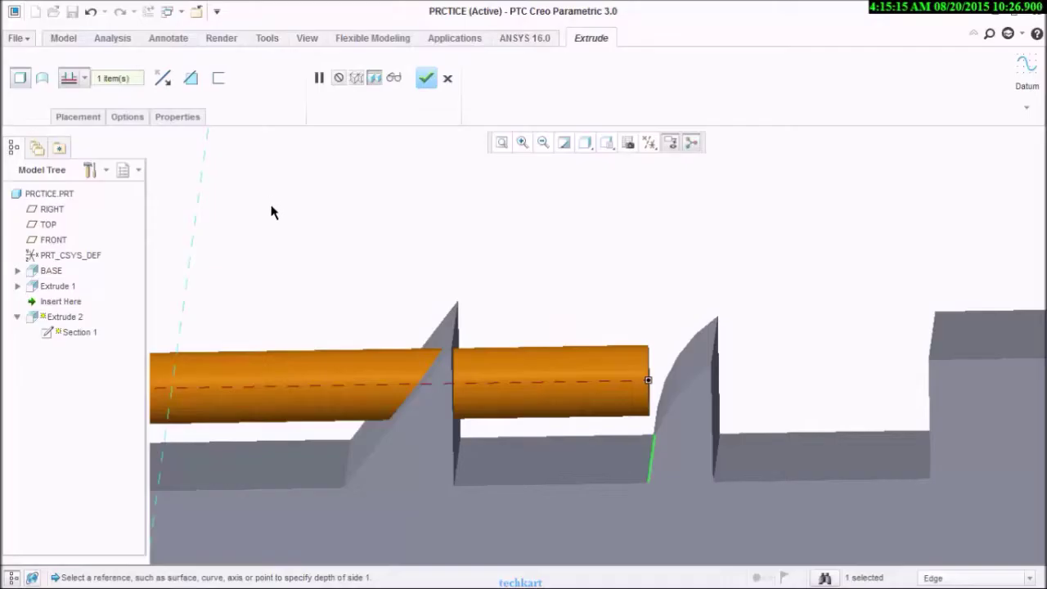
- Switch Extrude 2 to Remove Material and flip its cut side to bore a hole through the block
left_click(193, 78)
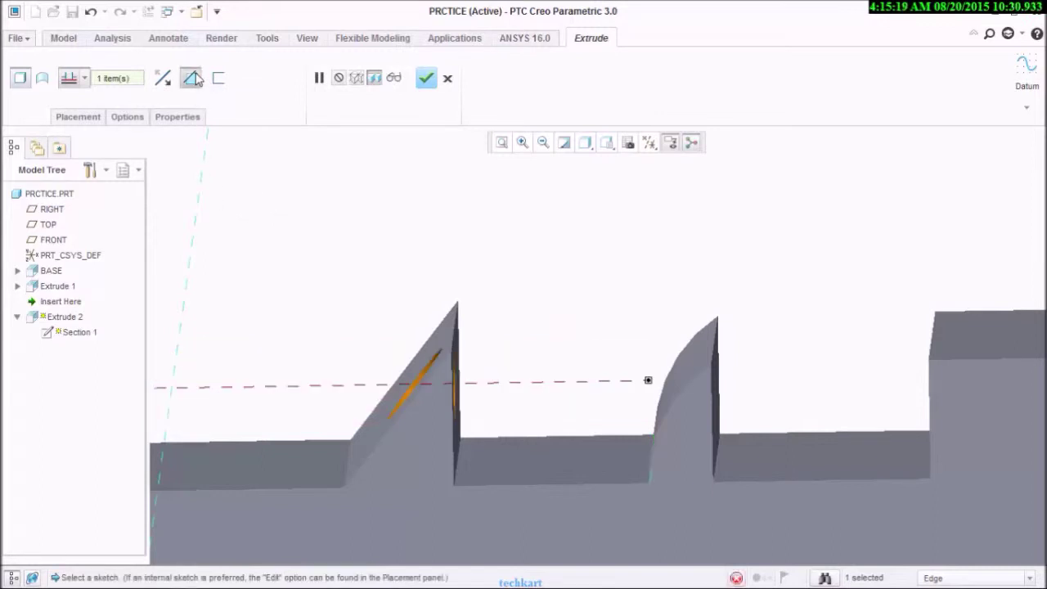
mouse_move(343, 409)
middle_mouse_down()
mouse_move(382, 416)
mouse_move(344, 407)
middle_mouse_up()
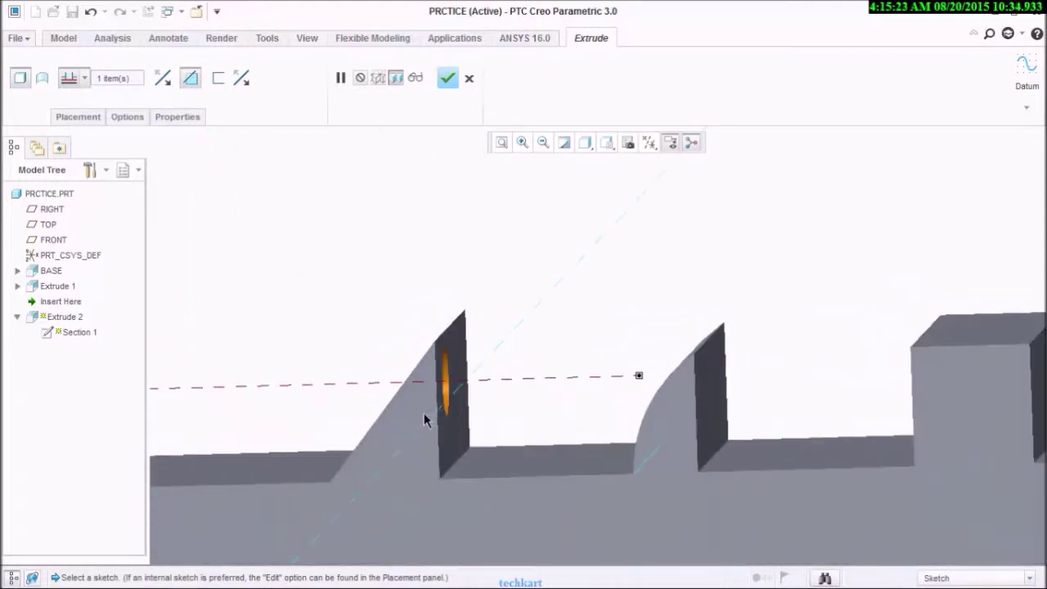
middle_click_drag(401, 450, 427, 459)
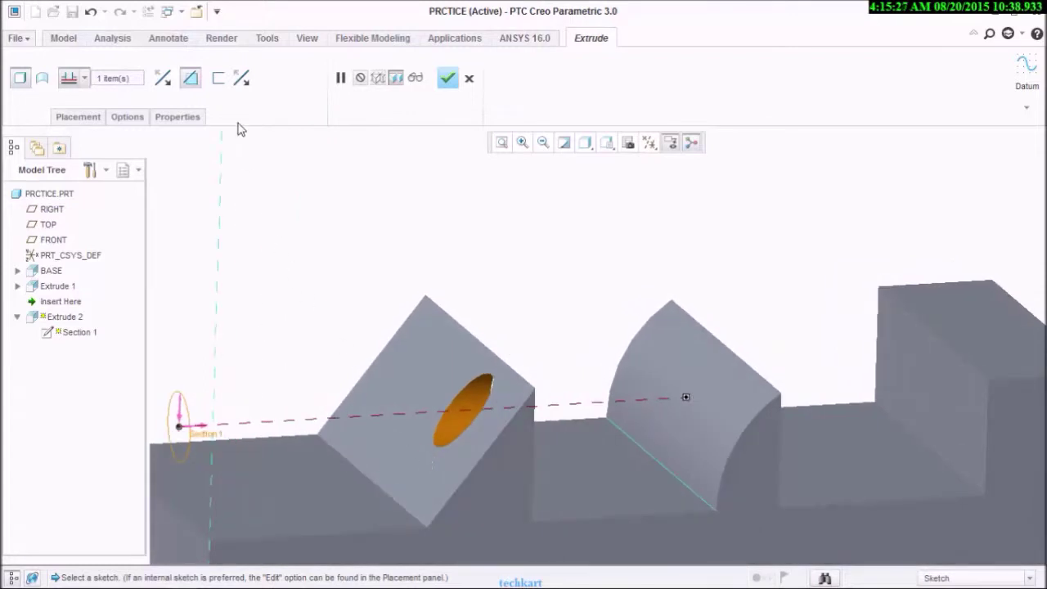
left_click(241, 78)
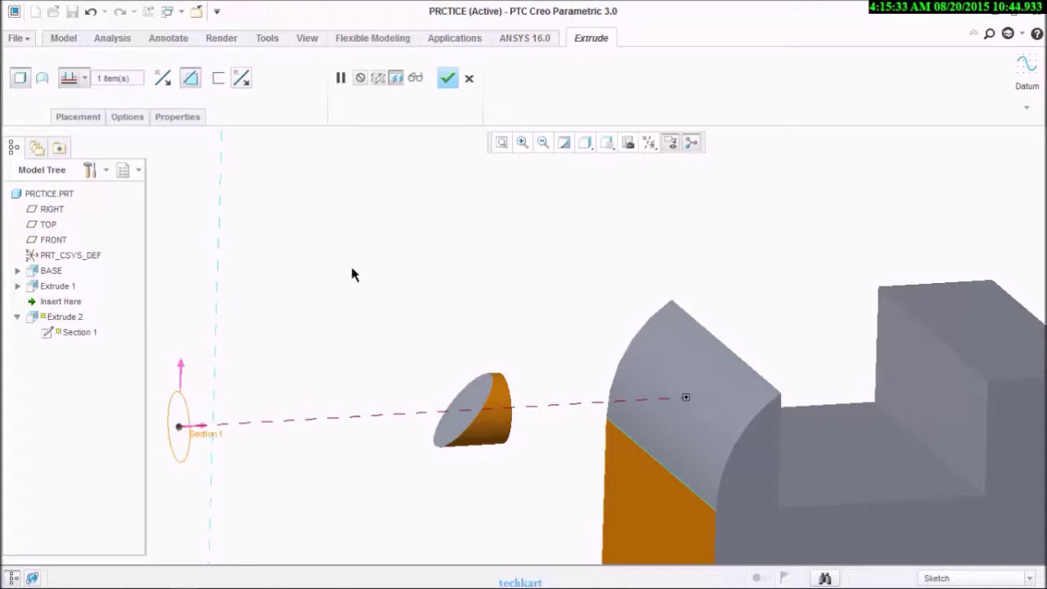
left_click(239, 85)
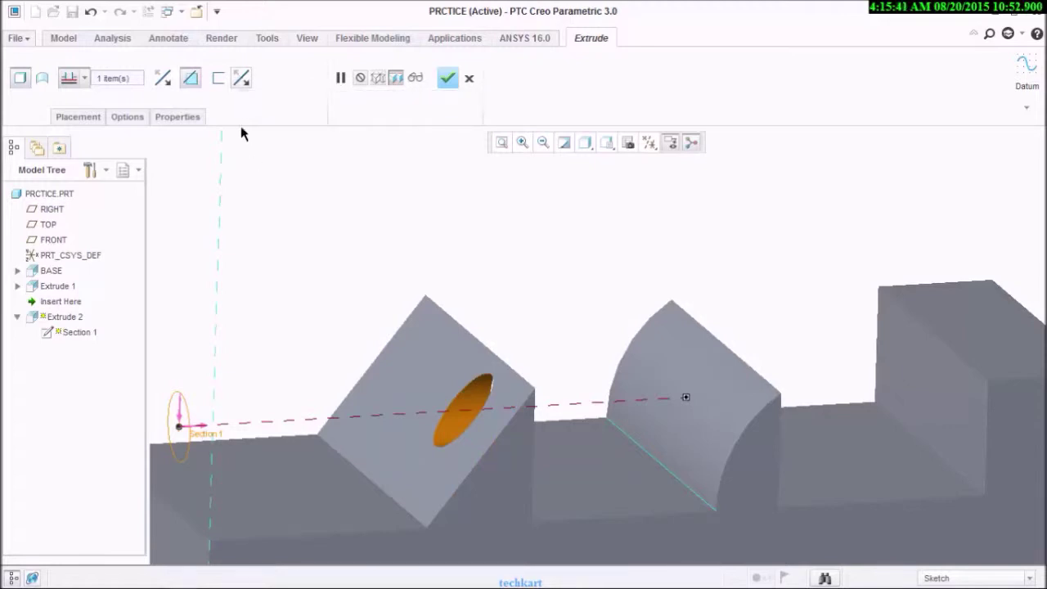
- Thicken the circular section to a 2.00 wall and switch back to adding material
left_click(219, 78)
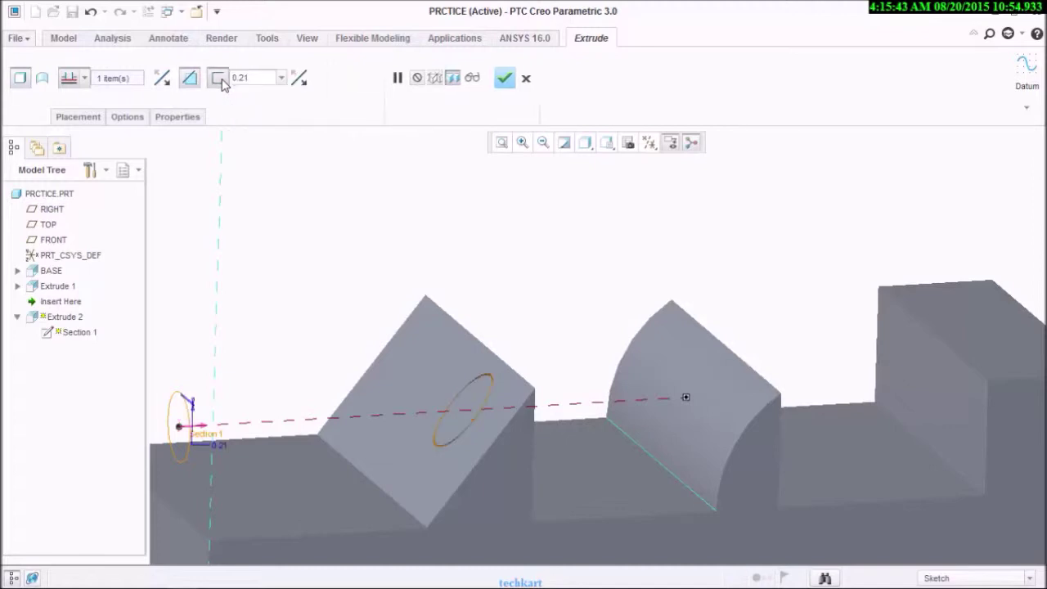
mouse_move(352, 433)
middle_mouse_down()
mouse_move(303, 404)
mouse_move(373, 428)
mouse_move(363, 420)
middle_mouse_up()
double_click(243, 77)
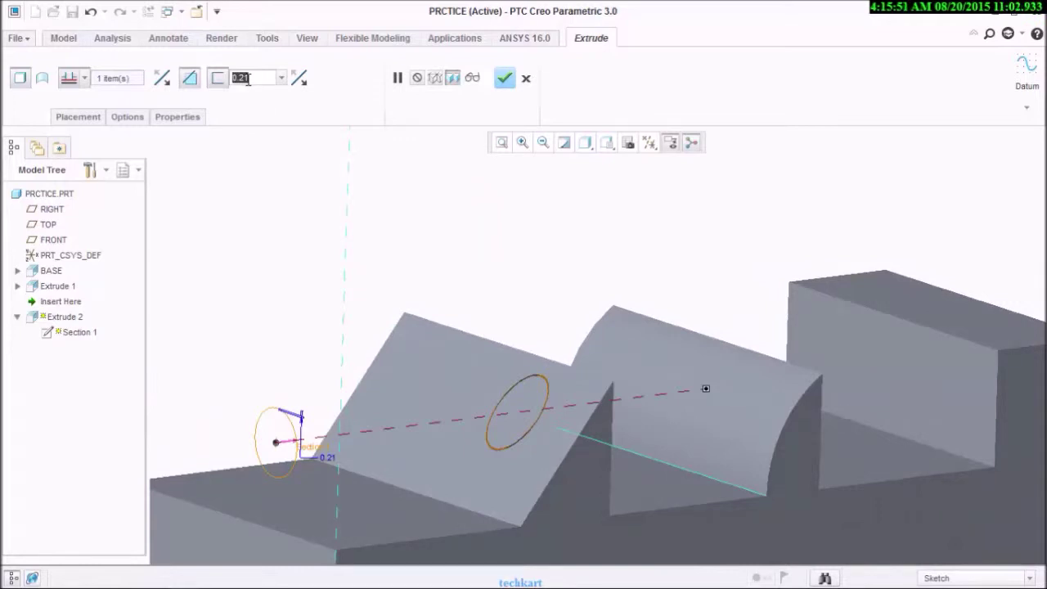
type("2")
key("Return")
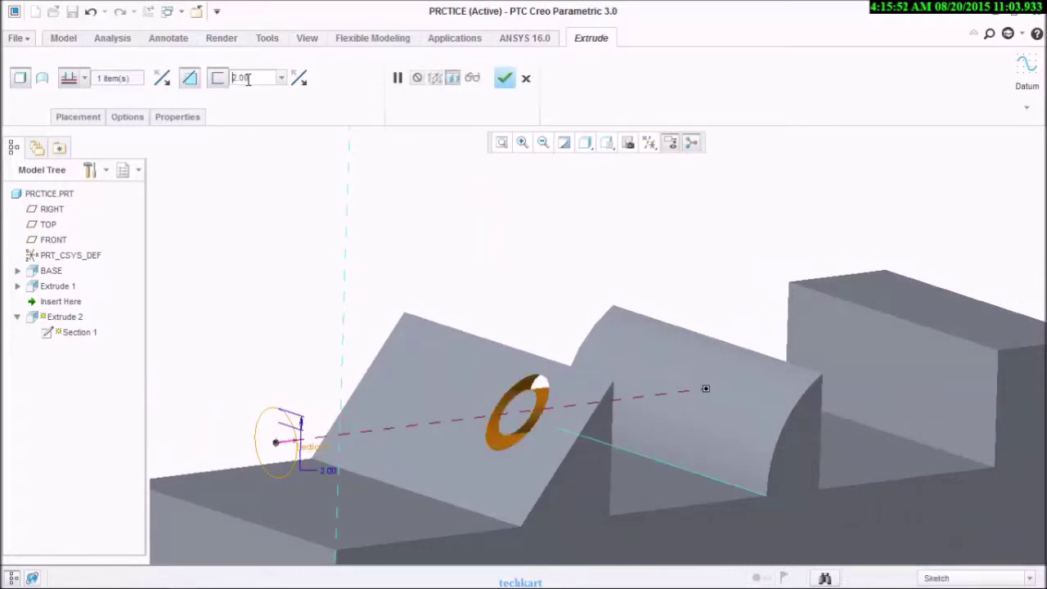
left_click(189, 78)
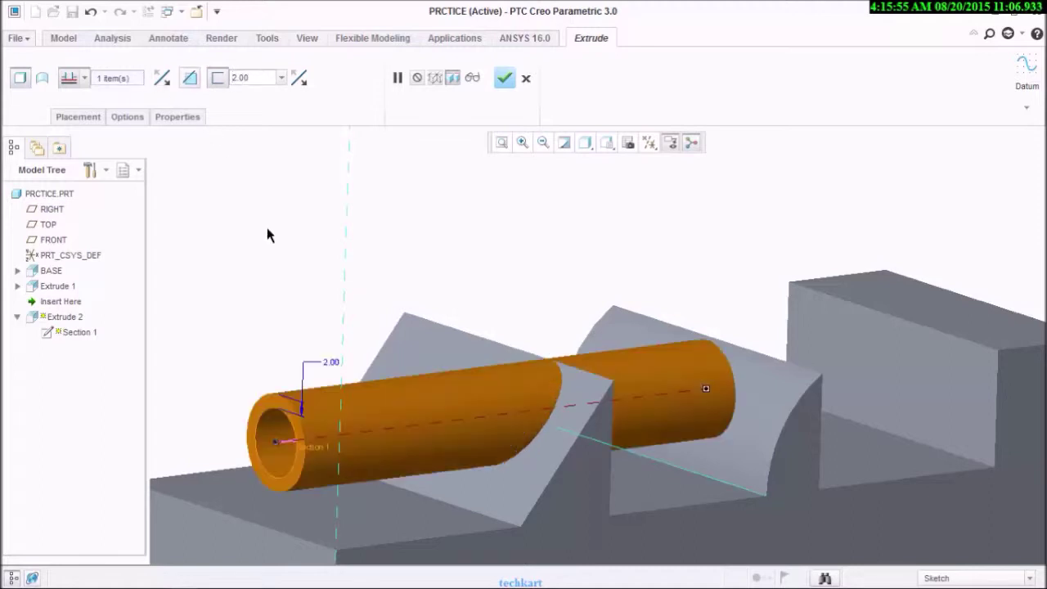
middle_click_drag(417, 436, 448, 423)
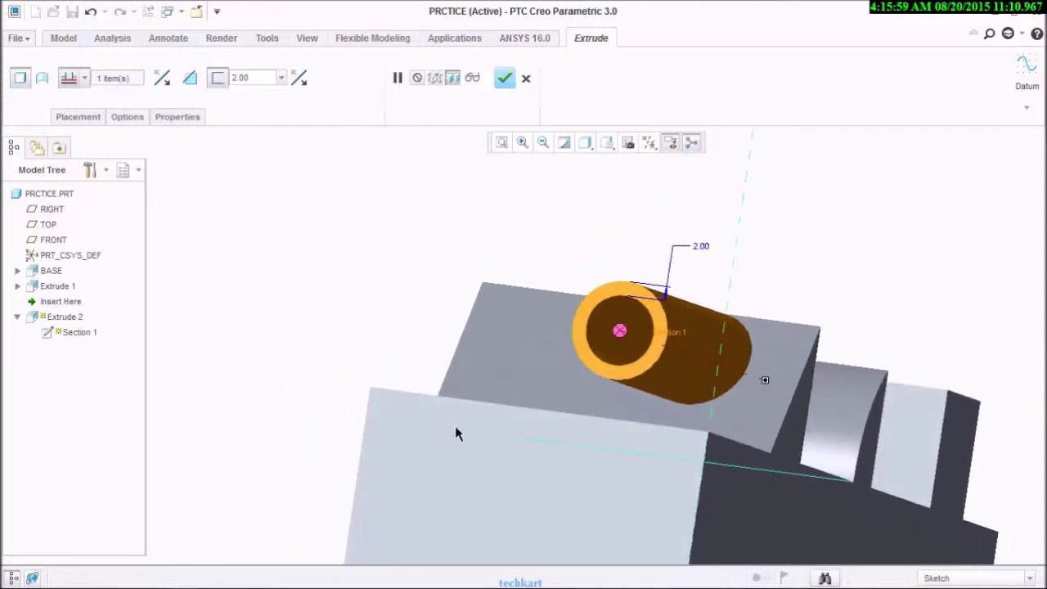
scroll(532, 516, "down", 3)
scroll(556, 400, "up", 6)
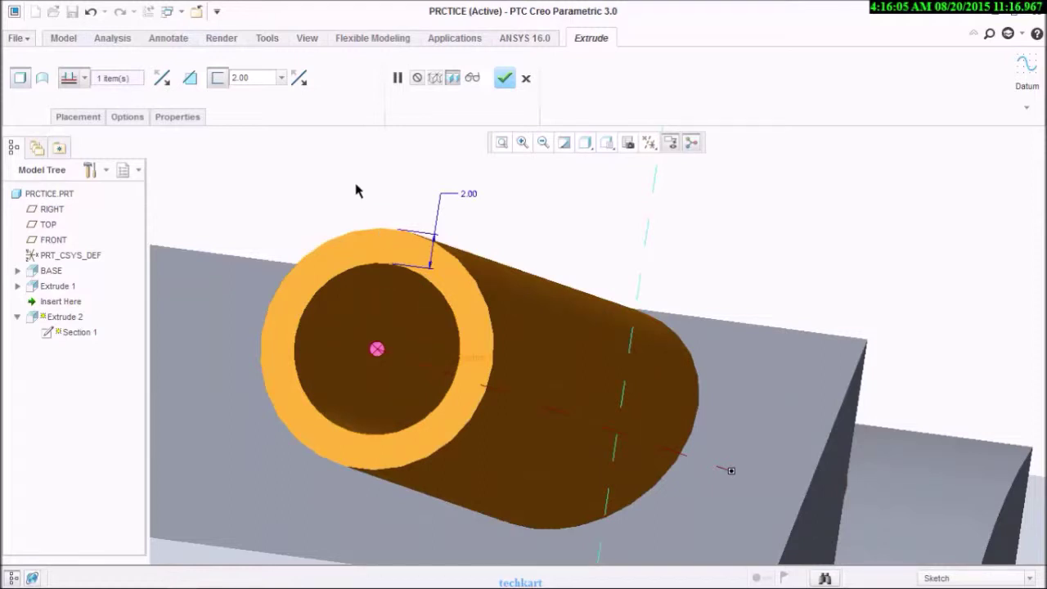
- Toggle the direction and wall-side flips until the 2.00 wall lies inward, then turn thickening off
left_click(299, 79)
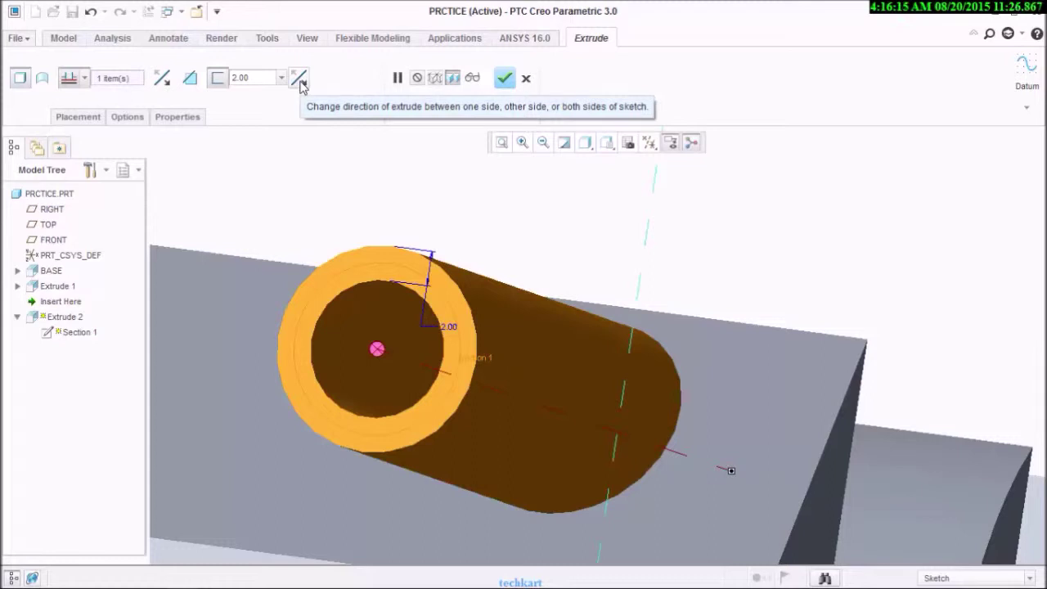
left_click(300, 83)
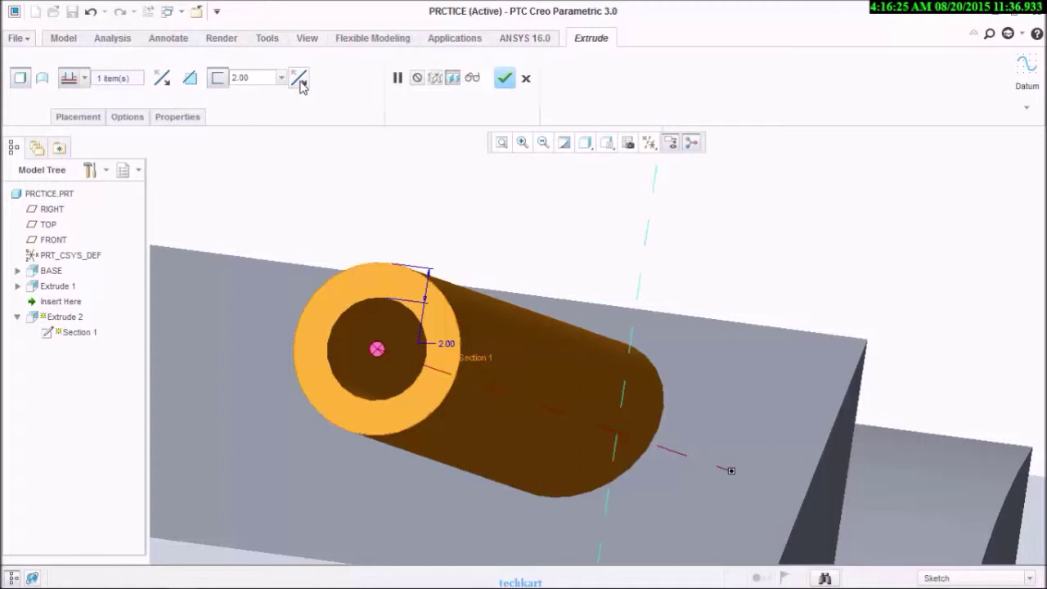
left_click(300, 83)
left_click(300, 83)
left_click(300, 83)
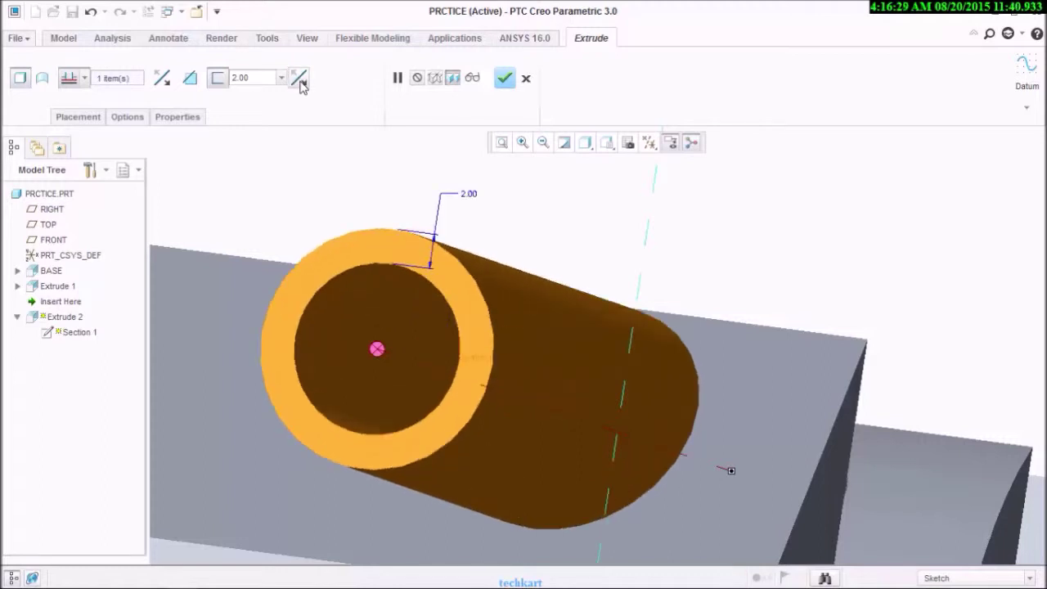
left_click(300, 83)
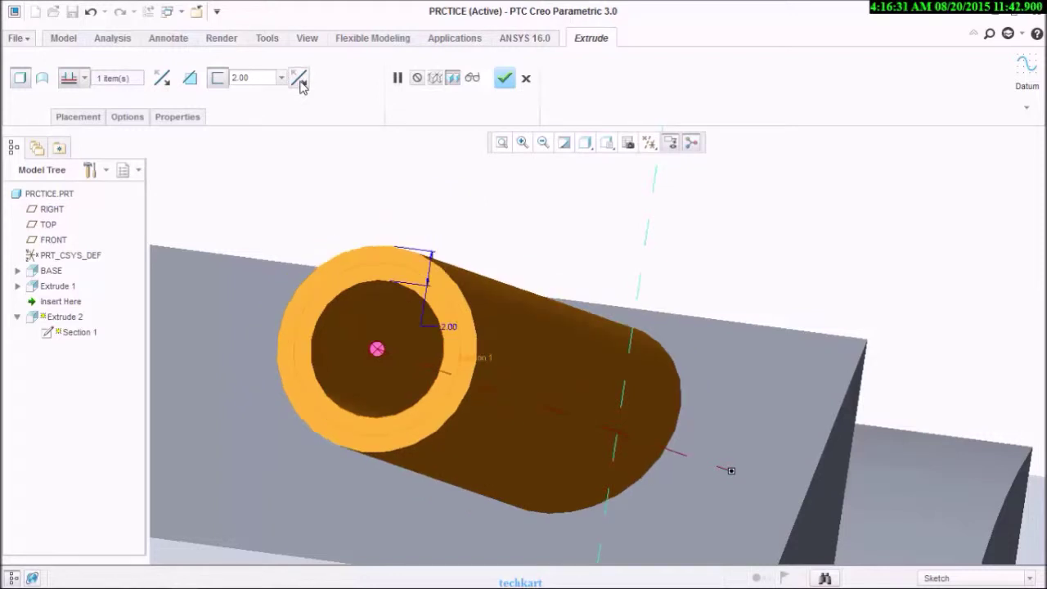
left_click(300, 82)
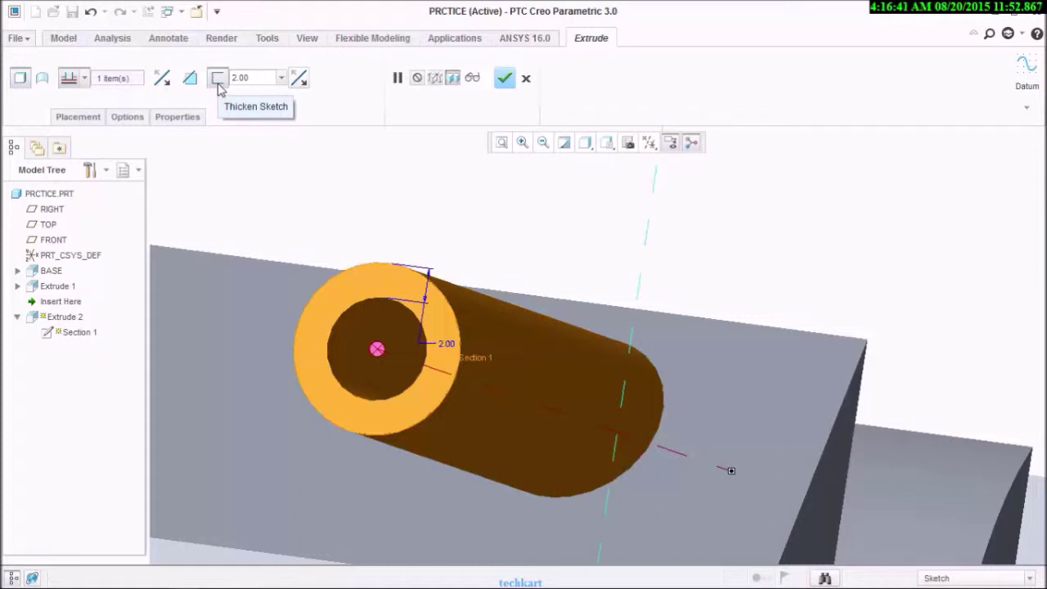
left_click(219, 79)
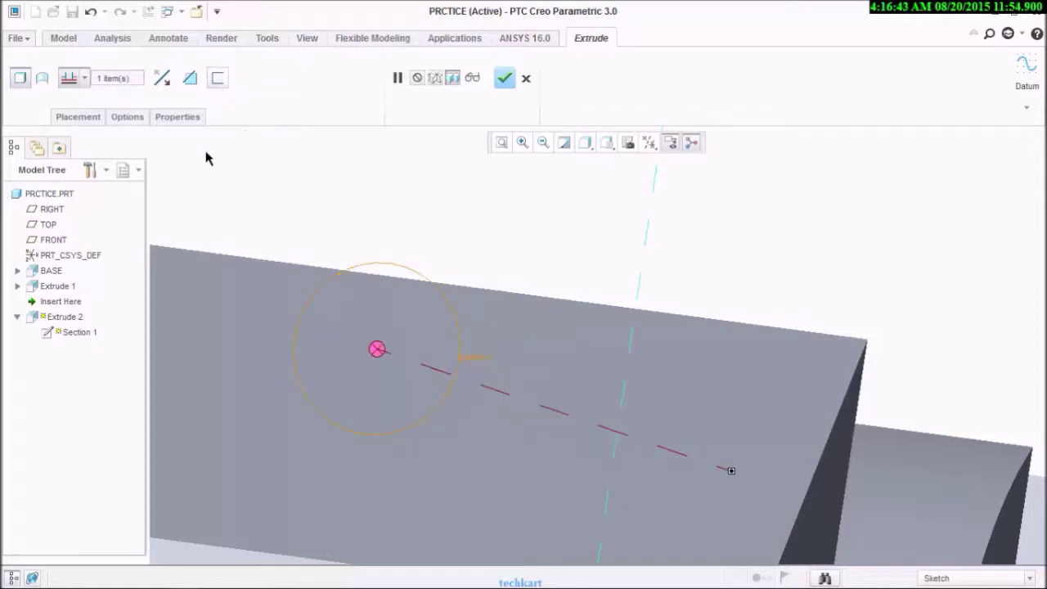
- Switch Extrude 2 to a surface extrusion
left_click(43, 77)
middle_click_drag(524, 335, 428, 325)
scroll(388, 334, "up", 4)
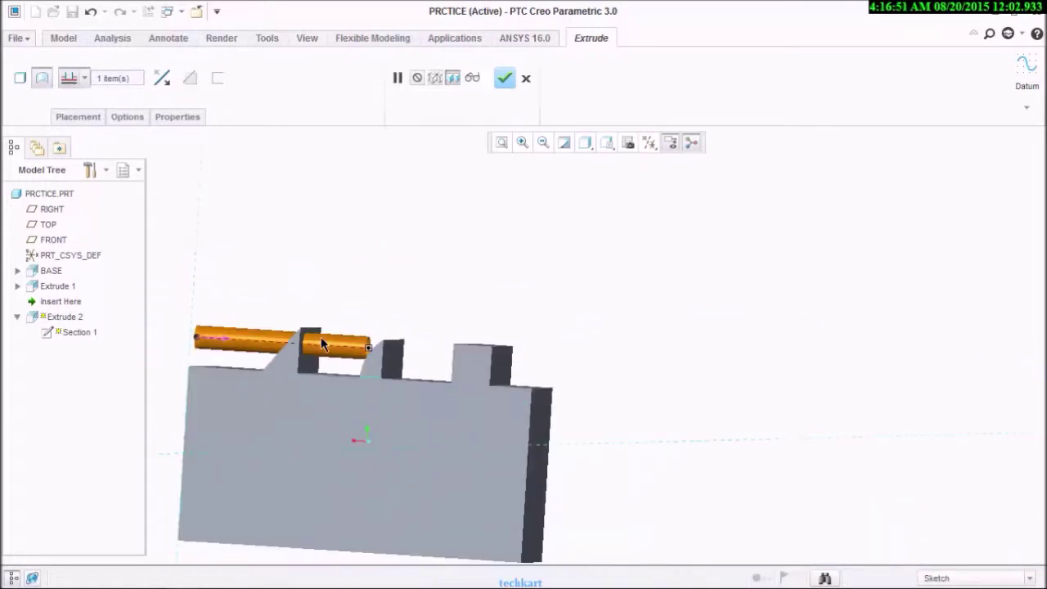
scroll(216, 346, "down", 5)
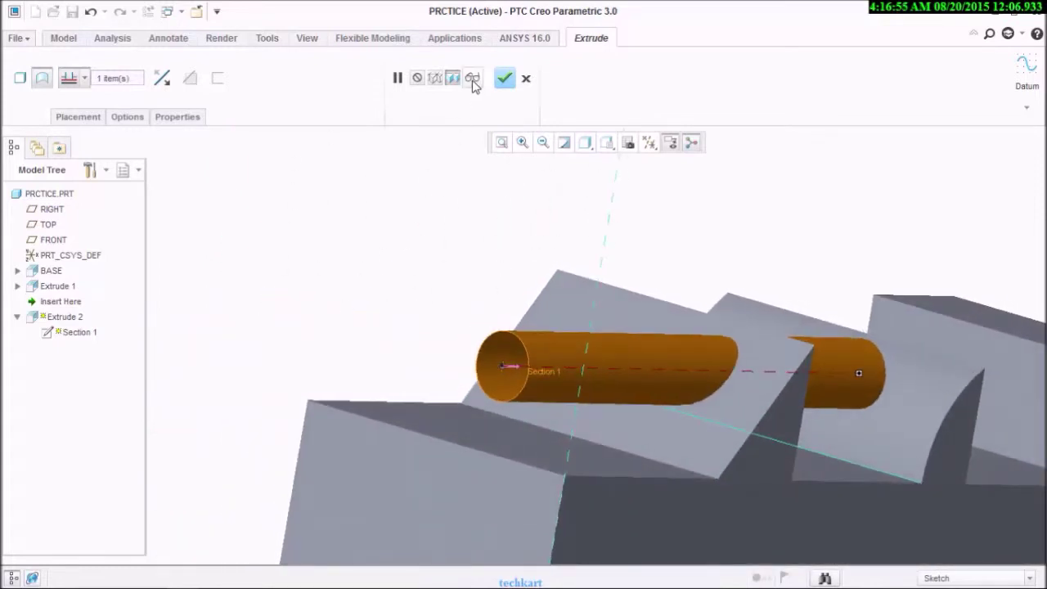
- Inspect the verified preview of the extrude, then resume editing it
left_click(473, 79)
scroll(425, 291, "up", 5)
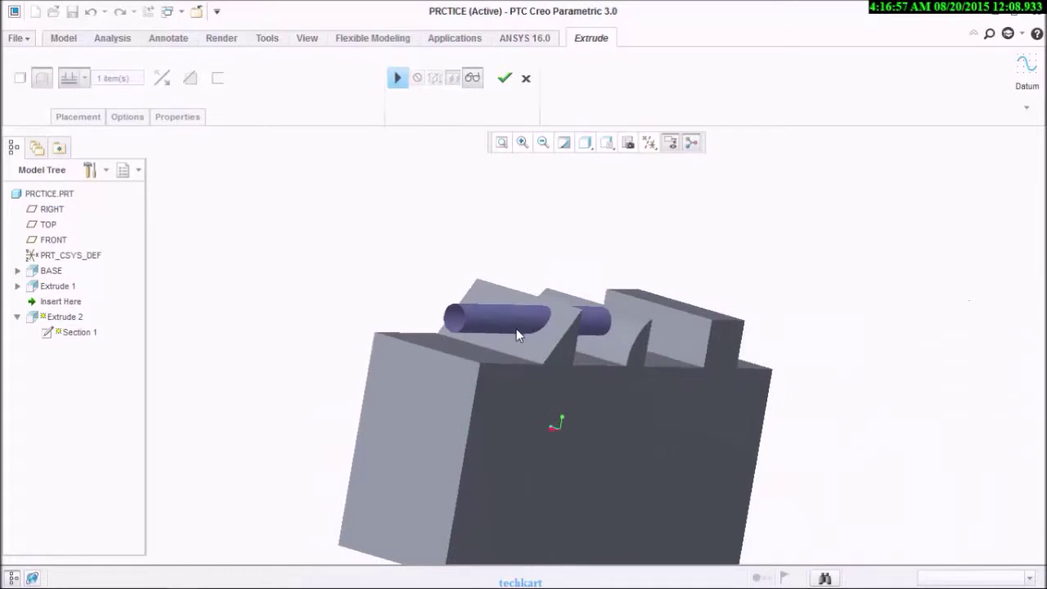
scroll(515, 334, "down", 5)
scroll(514, 327, "up", 5)
scroll(542, 362, "down", 5)
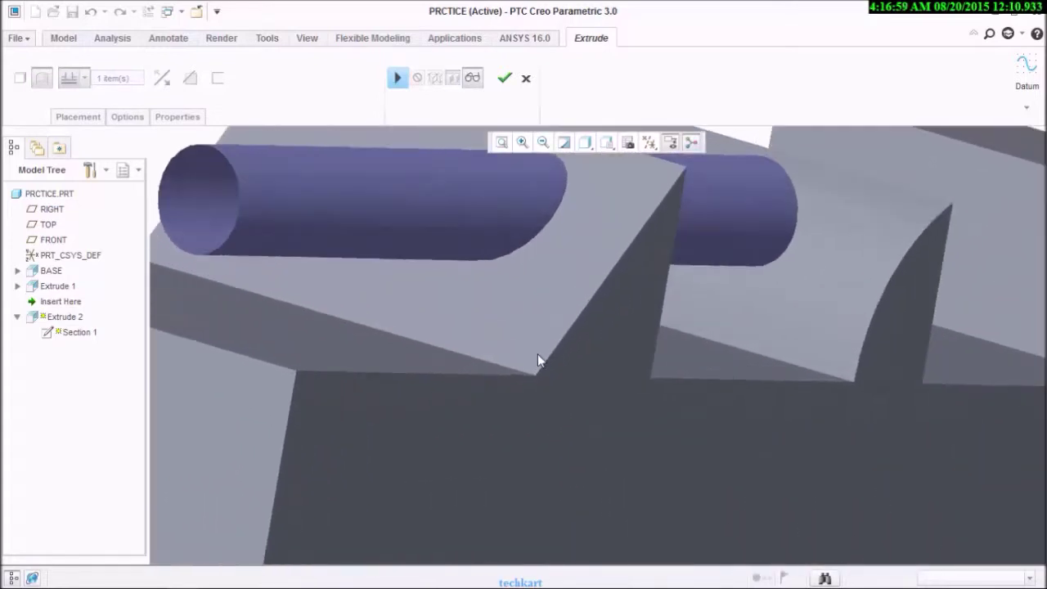
scroll(535, 352, "up", 5)
scroll(511, 327, "down", 4)
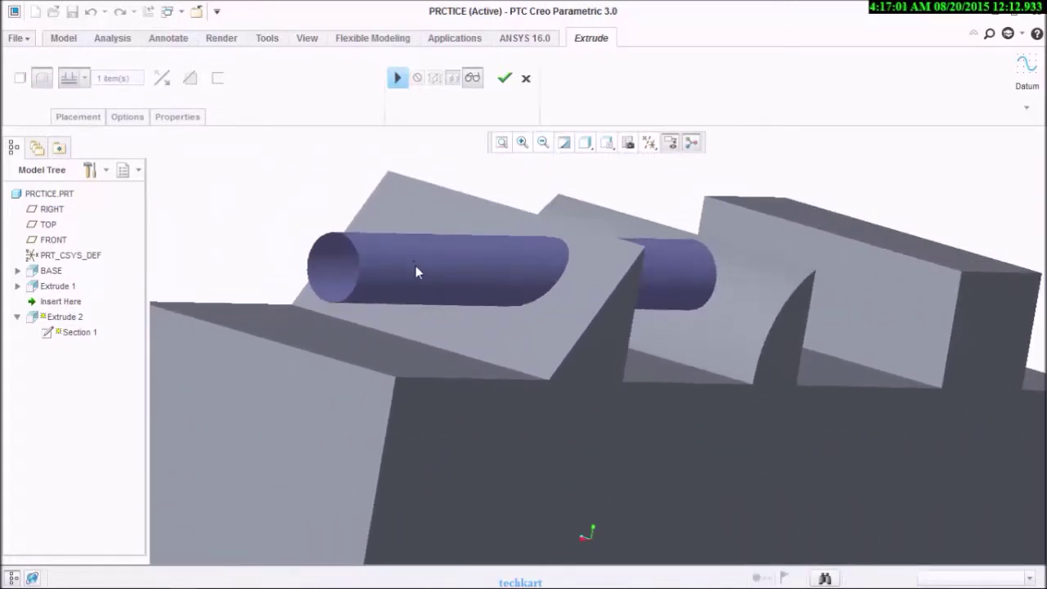
scroll(417, 274, "up", 5)
scroll(431, 353, "down", 2)
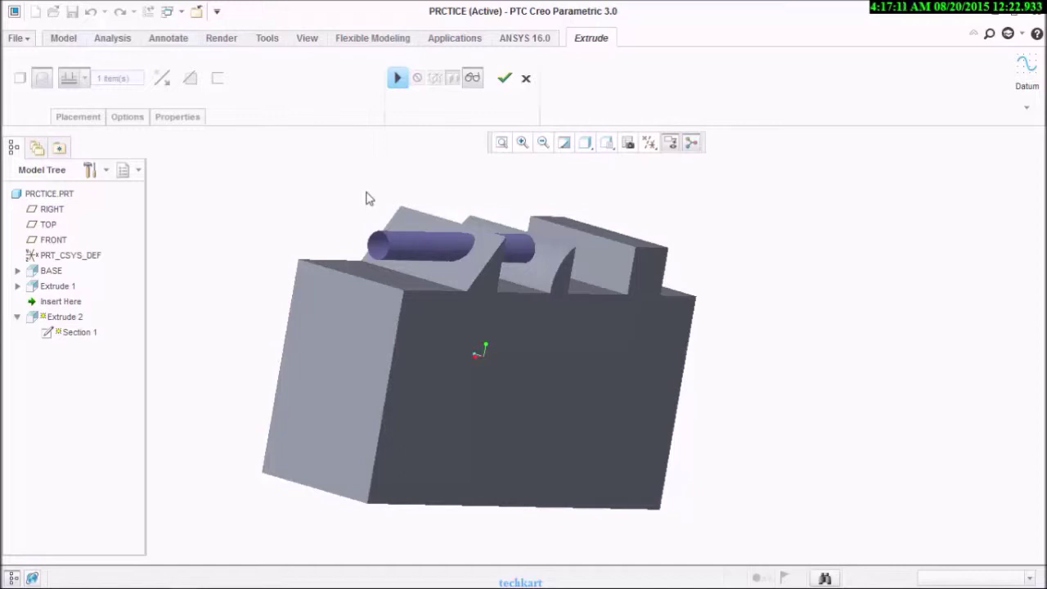
left_click(397, 78)
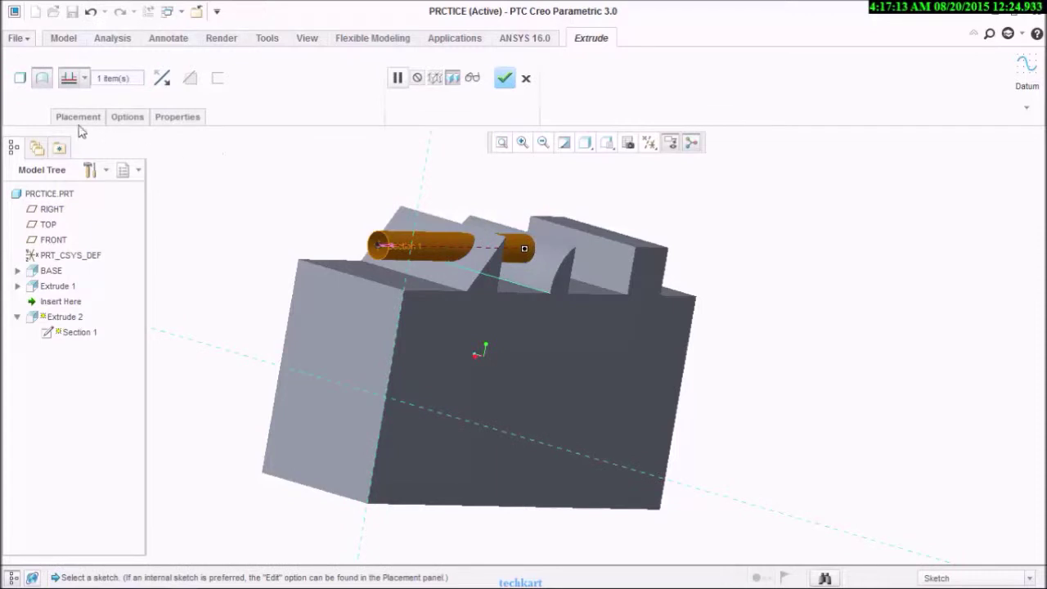
- Make the extrude solid again and give Side 1 a Blind depth of 5.00
left_click(123, 125)
left_click(91, 122)
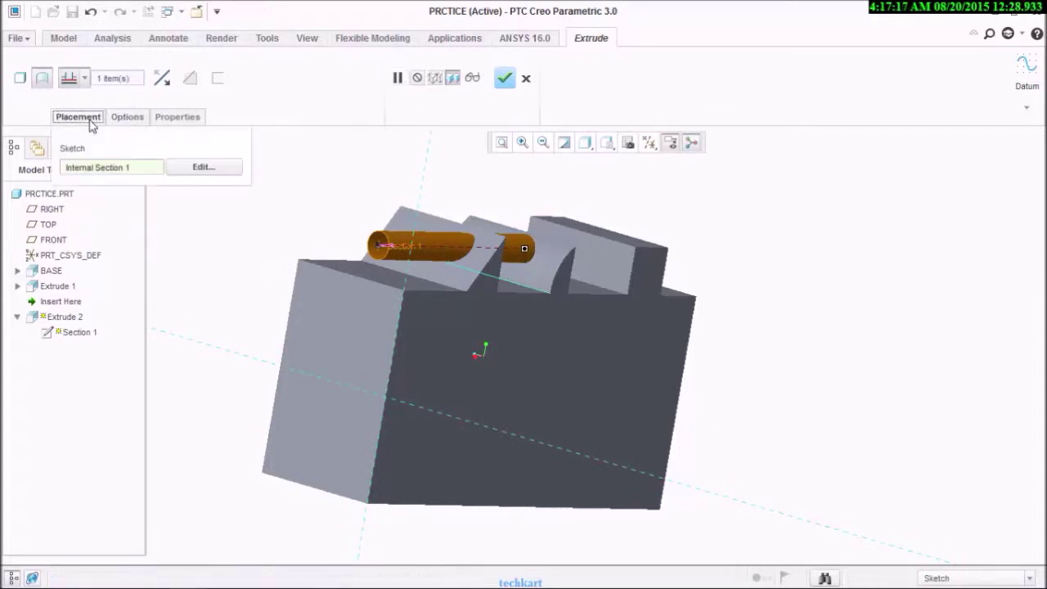
left_click(22, 81)
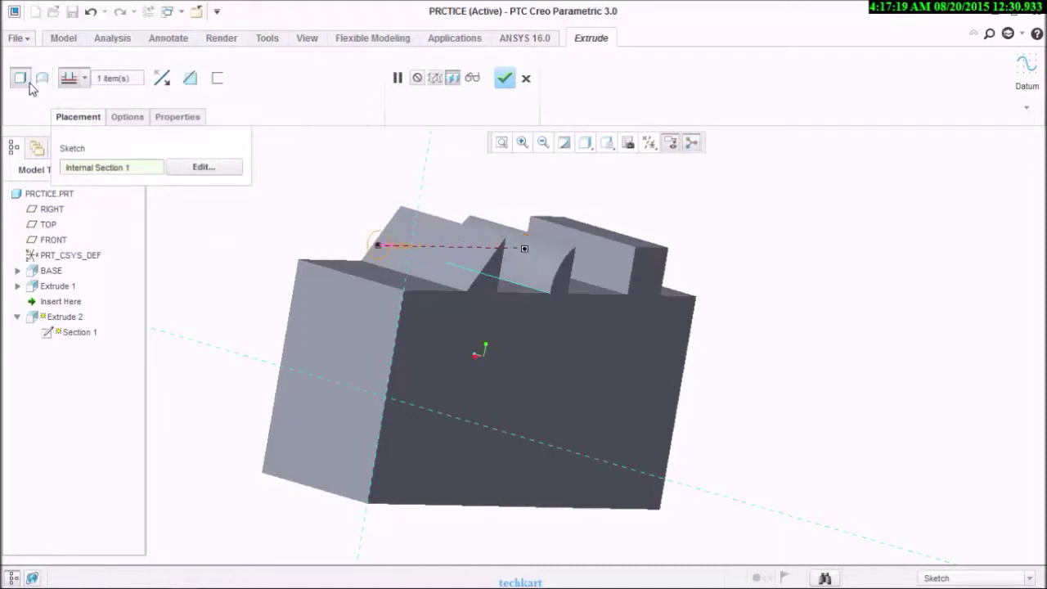
left_click(129, 118)
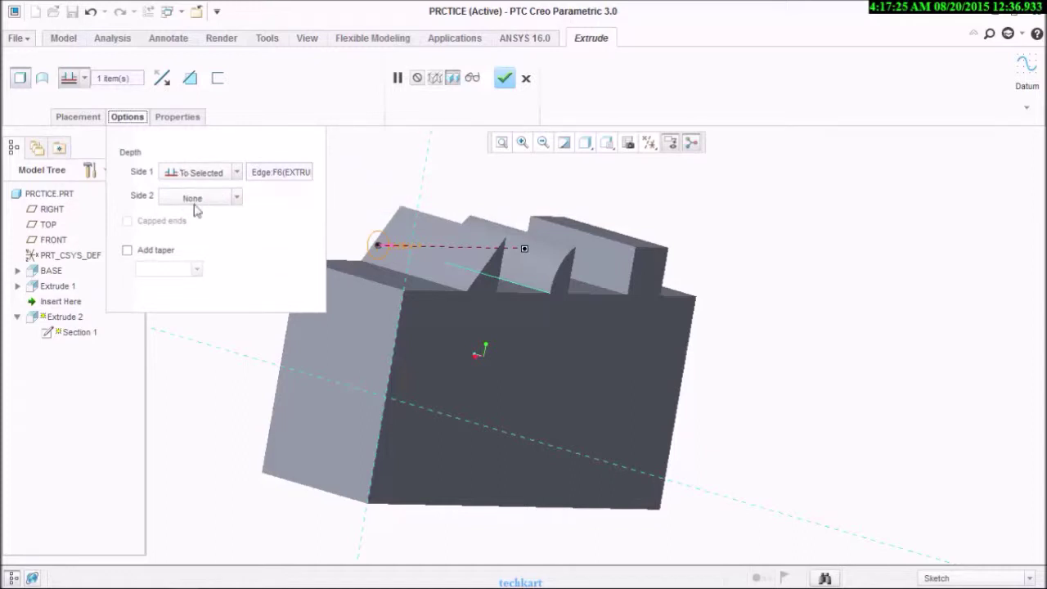
left_click(236, 176)
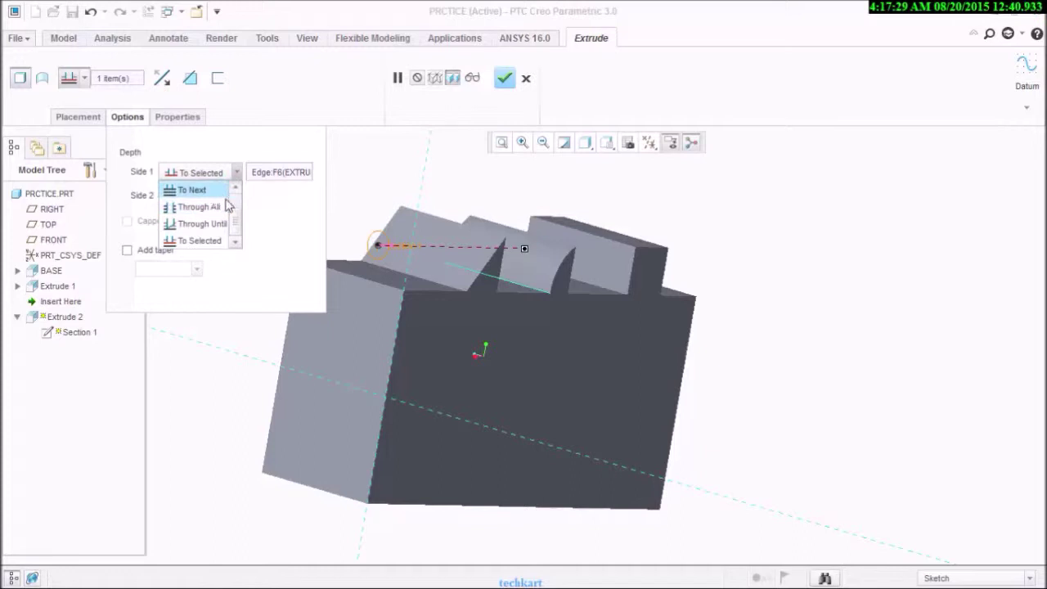
left_click_drag(236, 226, 237, 208)
left_click(223, 191)
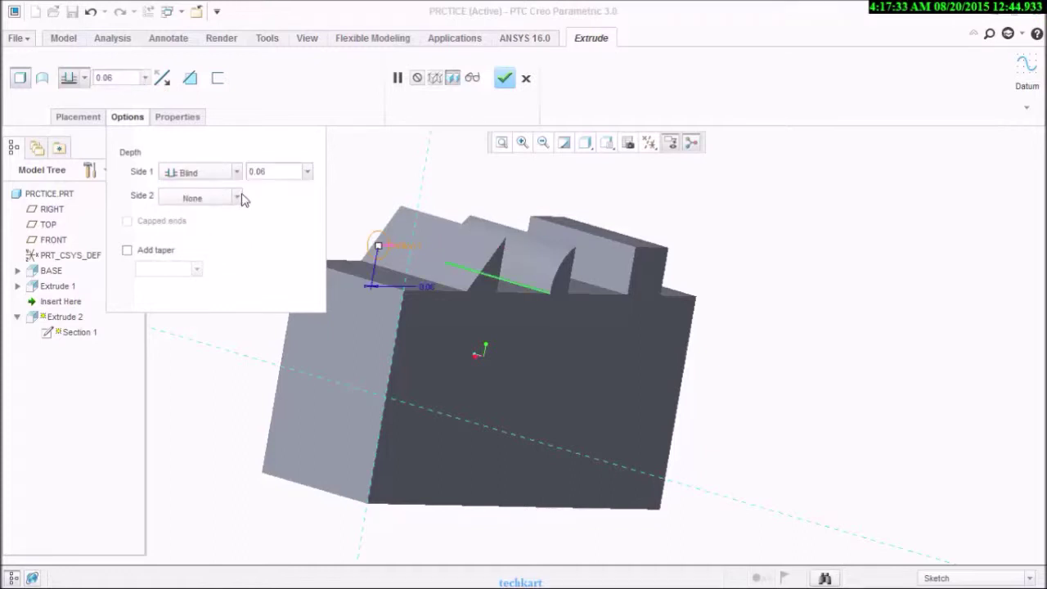
double_click(277, 171)
type("5")
key("Return")
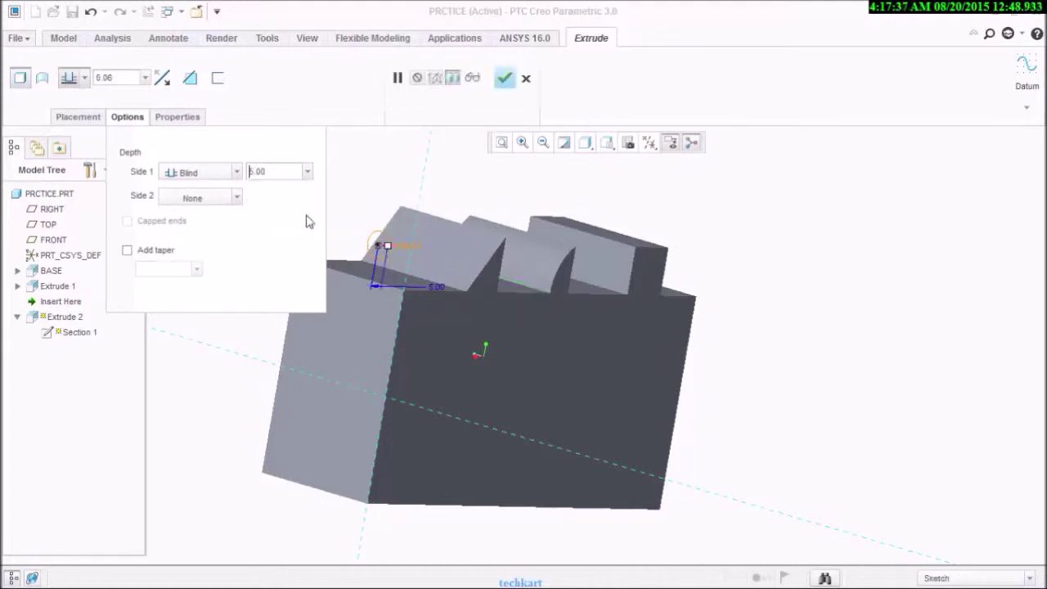
- Drag the Side 1 depth out to 30.70
middle_click_drag(482, 324, 348, 357)
scroll(348, 358, "up", 2)
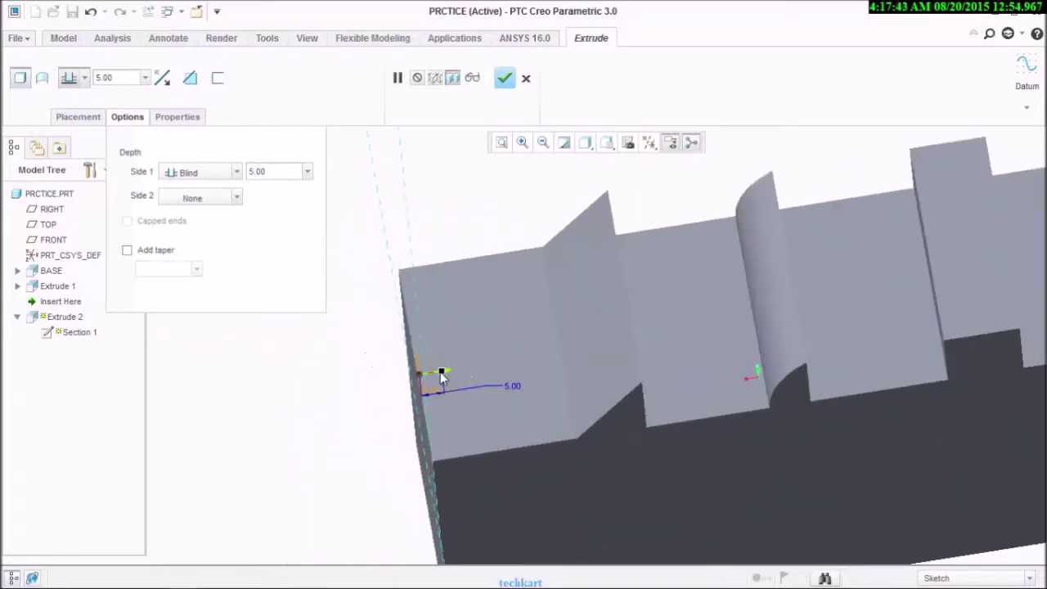
left_click_drag(441, 371, 557, 352)
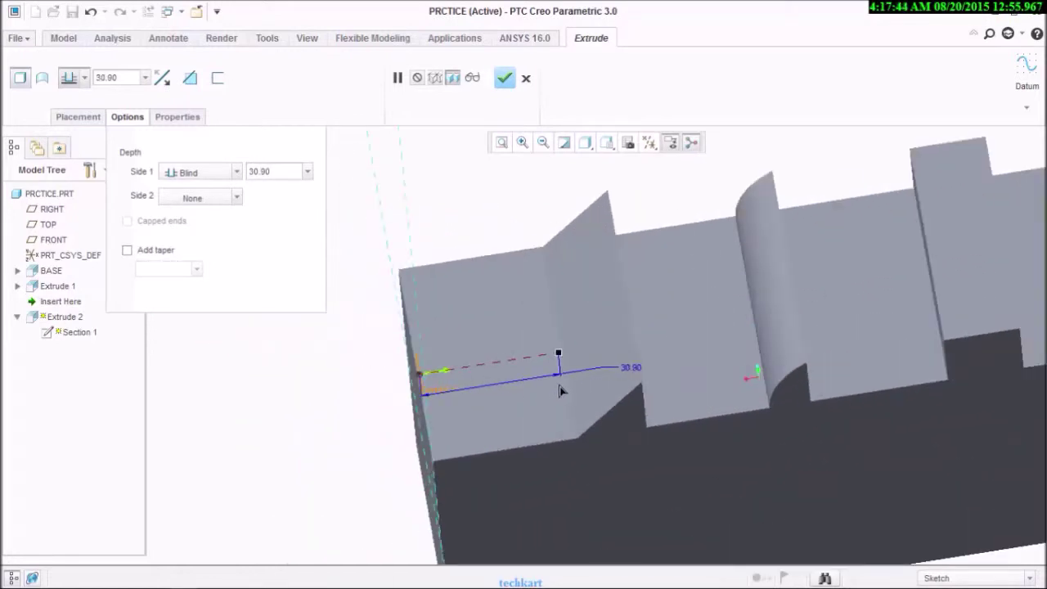
left_click(189, 78)
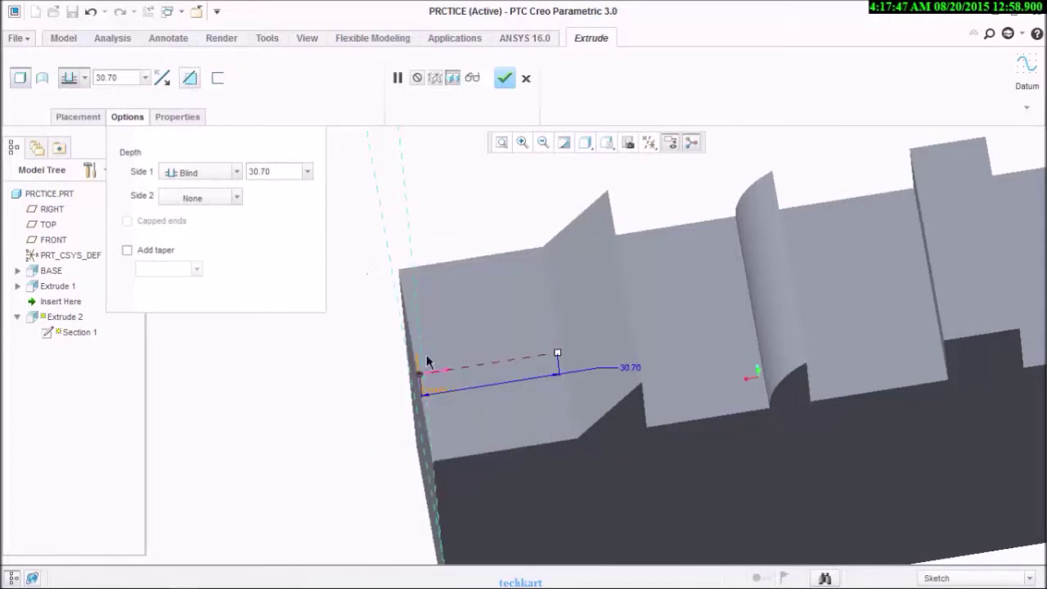
middle_click_drag(479, 427, 521, 383)
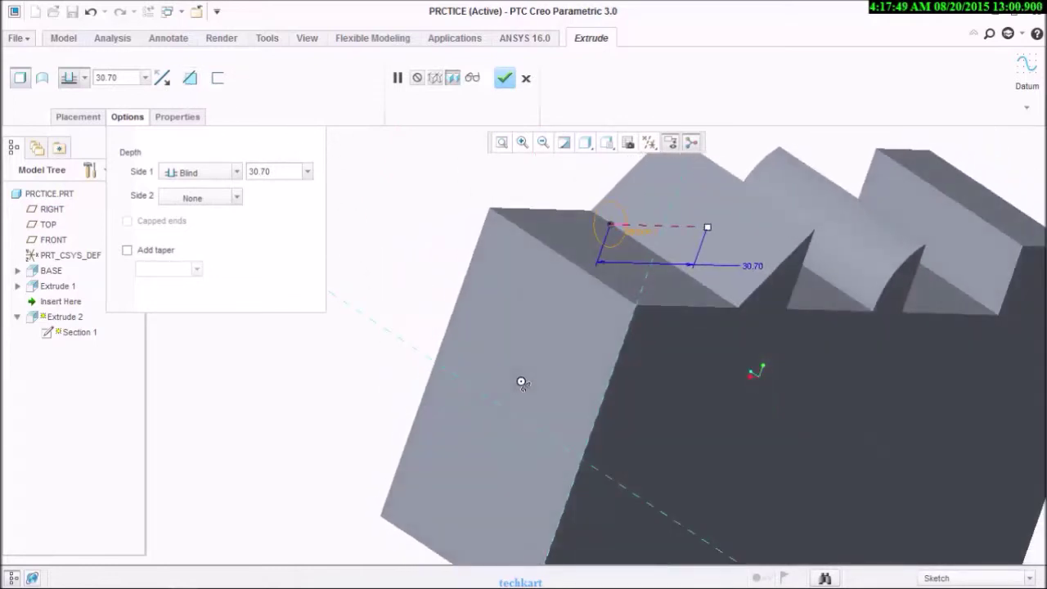
- Give Side 2 a Blind depth of 30.00
left_click(238, 200)
scroll(209, 217, "up", 2)
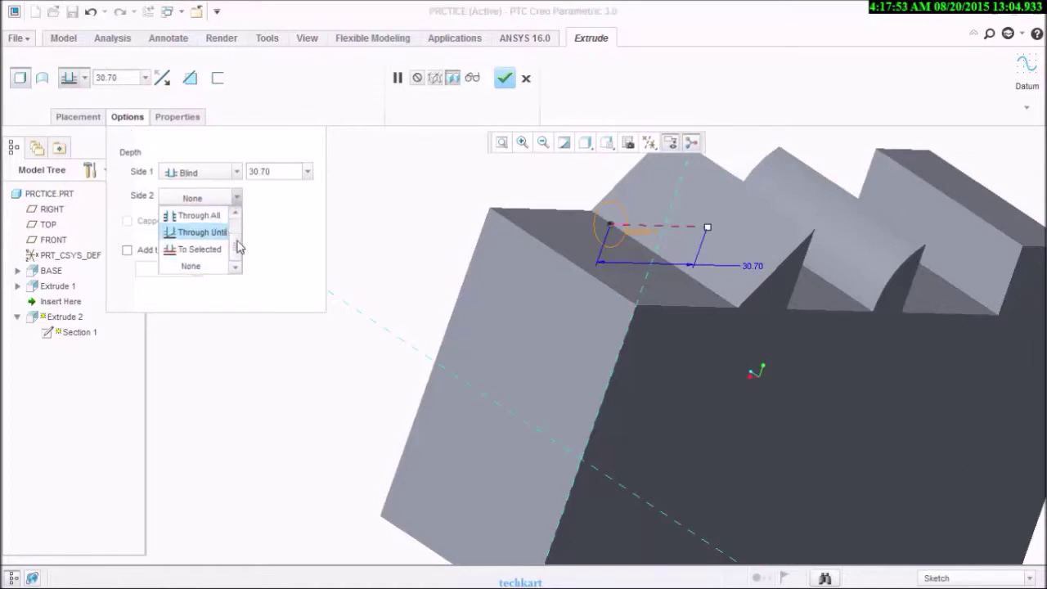
left_click(200, 215)
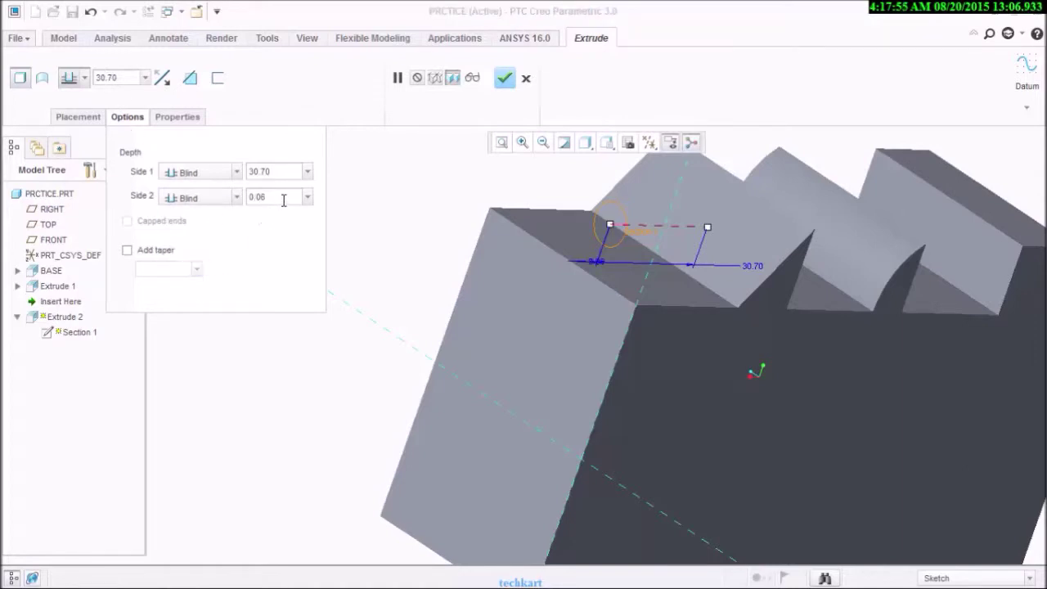
left_click(283, 199)
type("30")
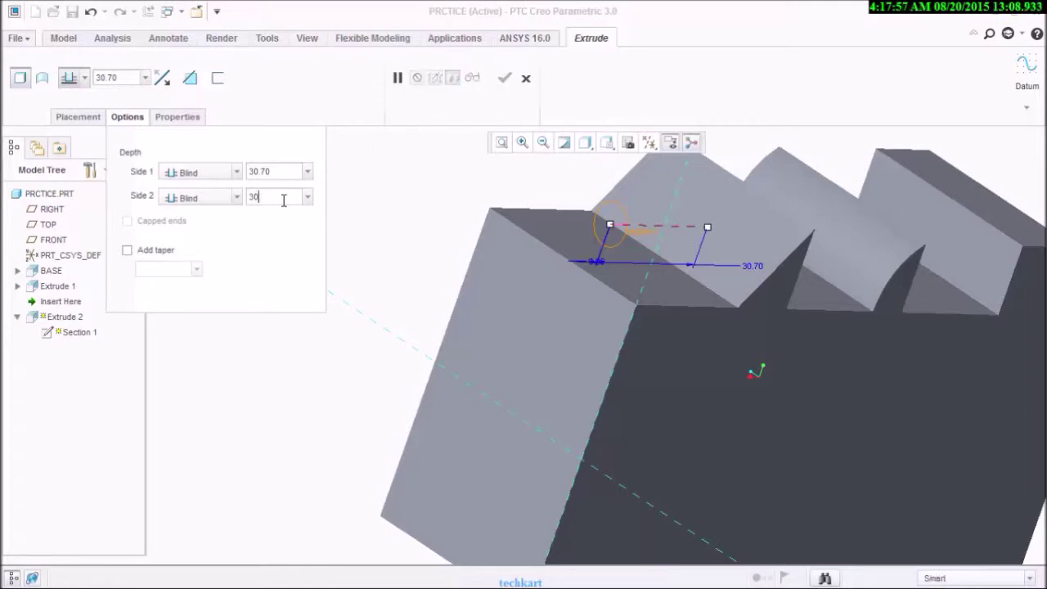
key("Return")
- Complete Extrude 2 and acknowledge the regeneration failure warnings
left_click(504, 79)
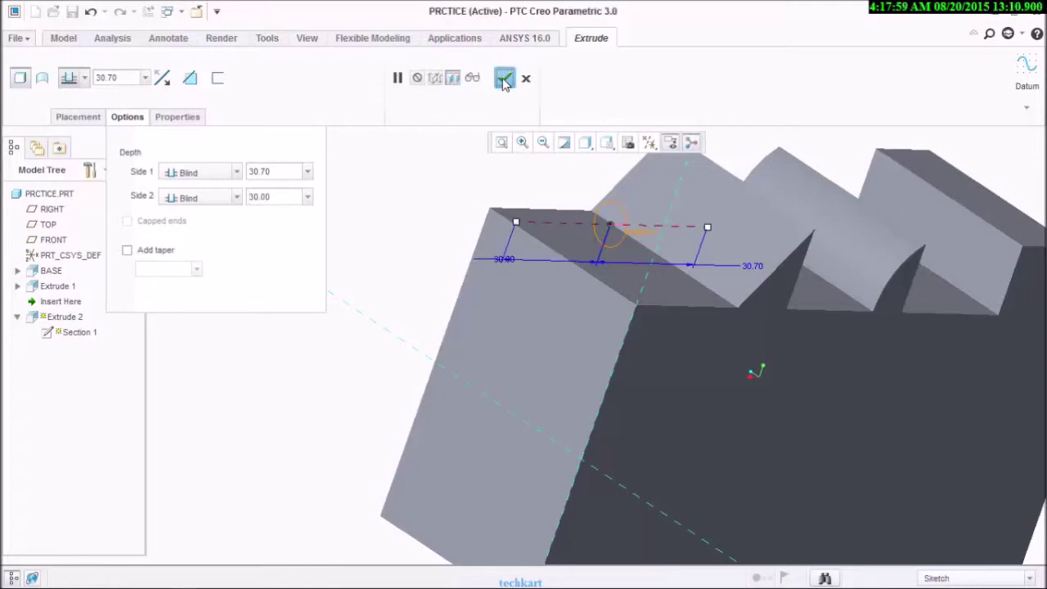
left_click(597, 327)
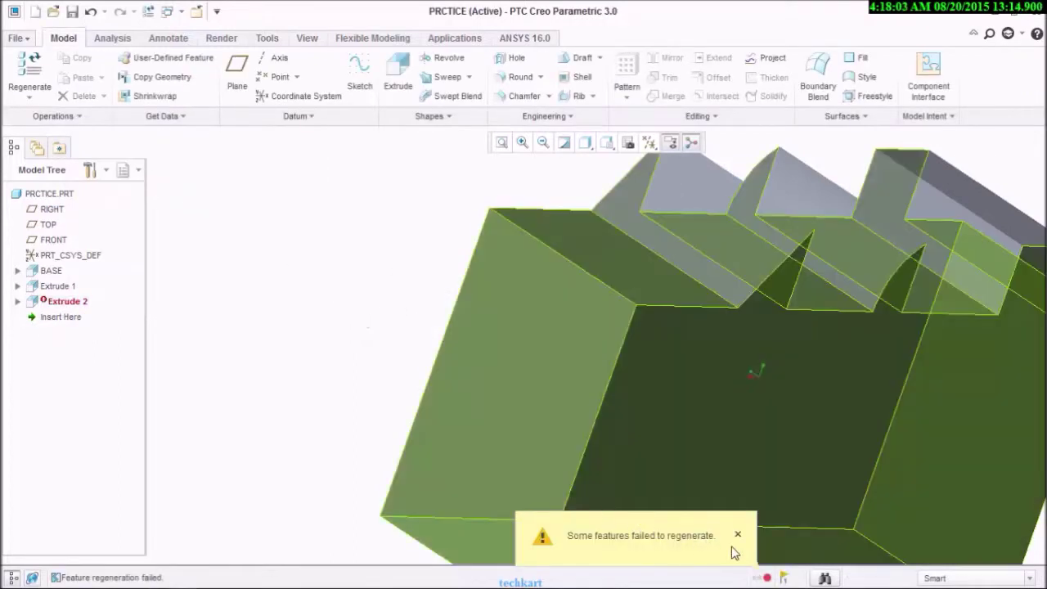
left_click(738, 534)
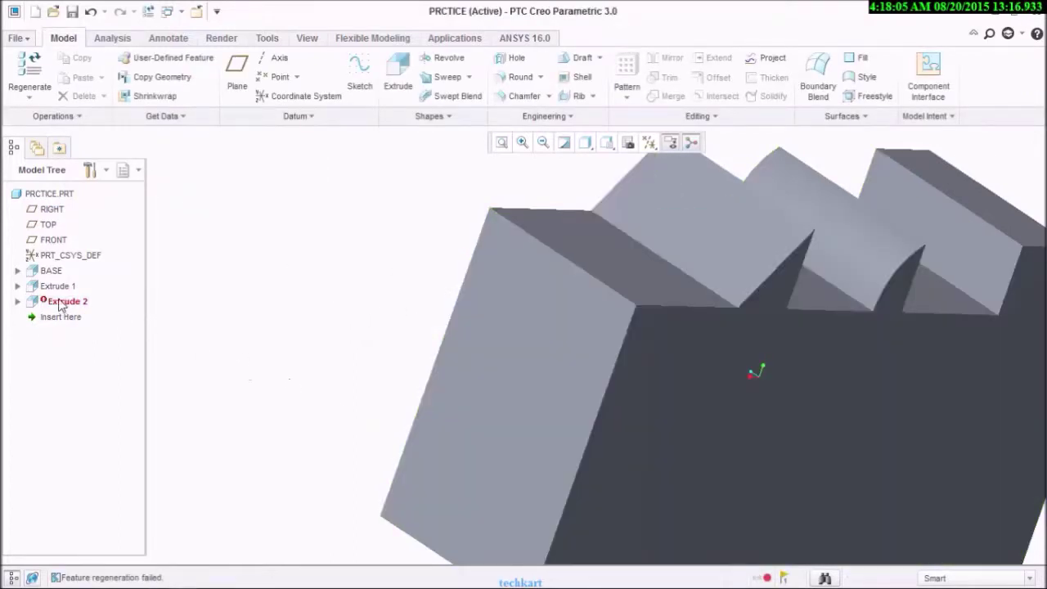
right_click(63, 303)
- Edit Extrude 2's definition, view its sketch flat-on, and return to the cylinder preview
left_click(86, 323)
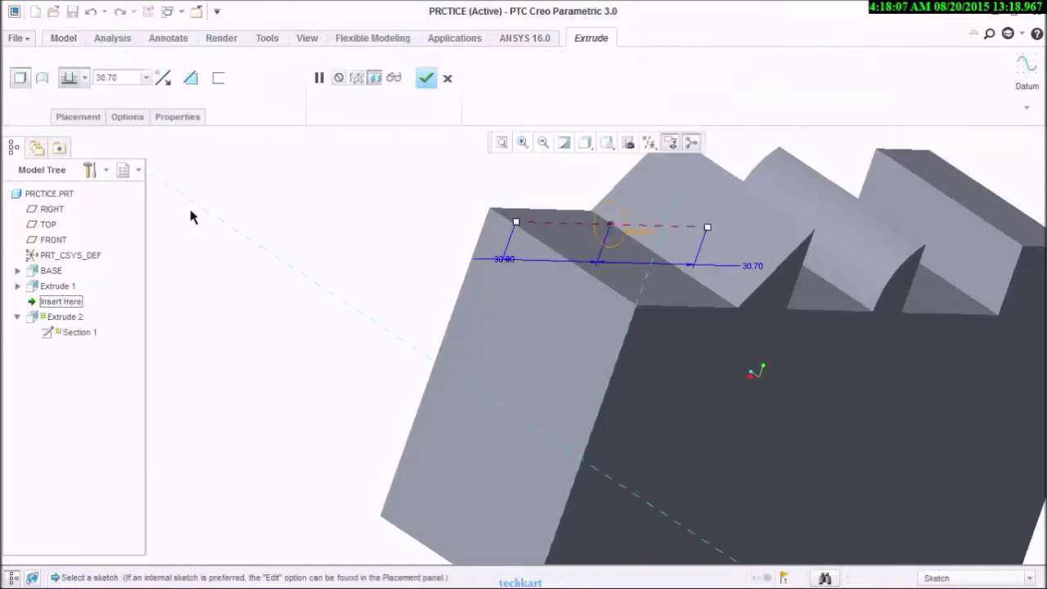
left_click(96, 117)
left_click(227, 168)
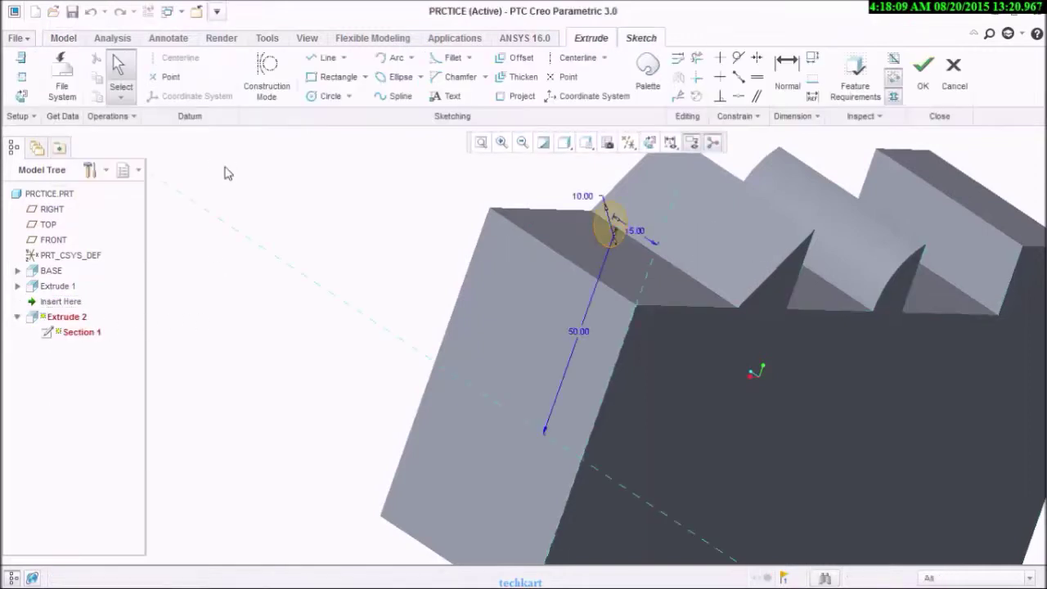
left_click(651, 144)
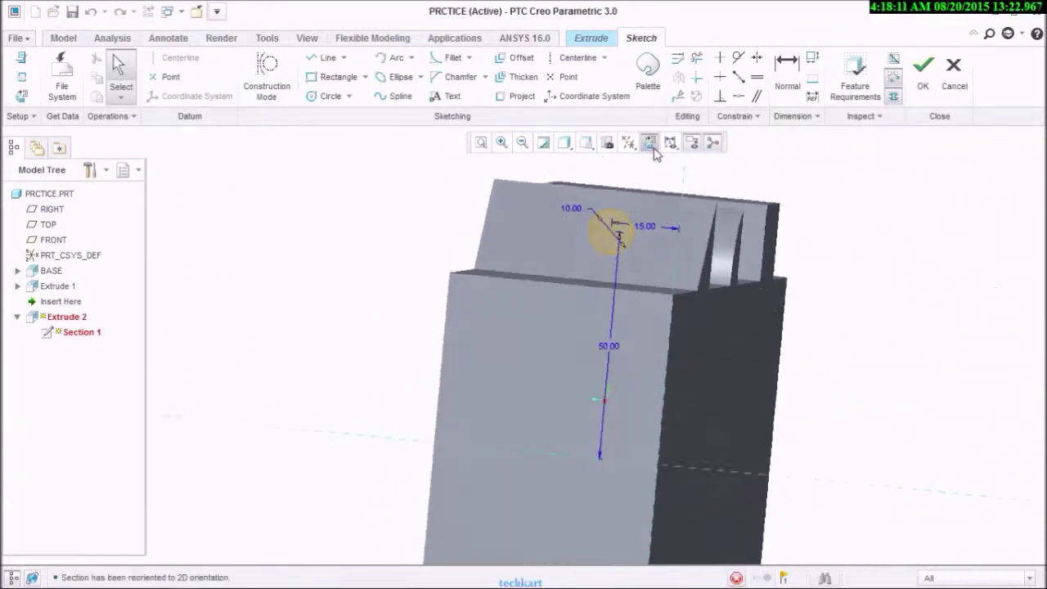
left_click(23, 77)
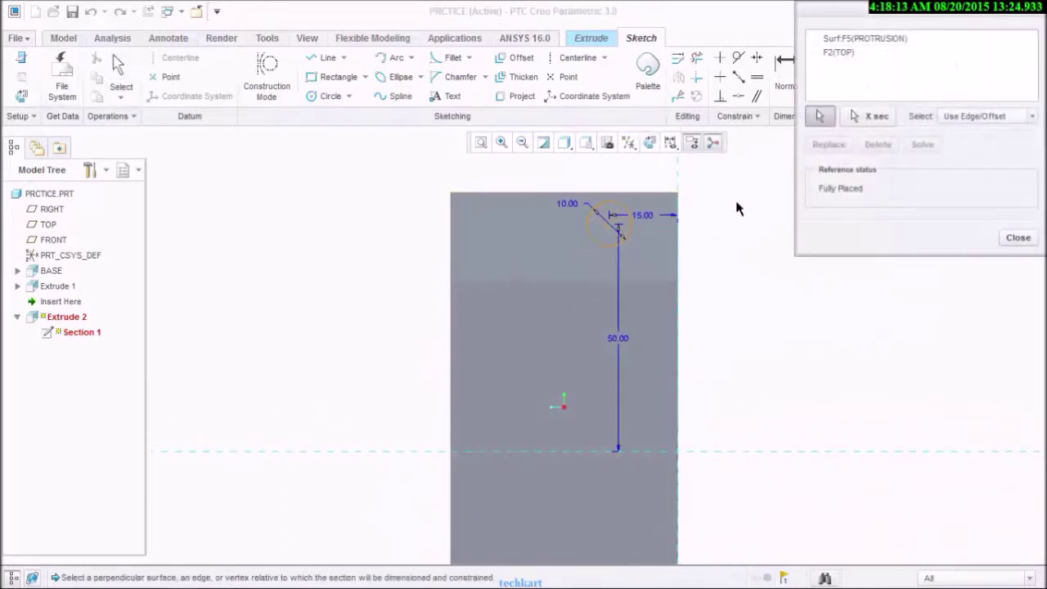
left_click(1013, 238)
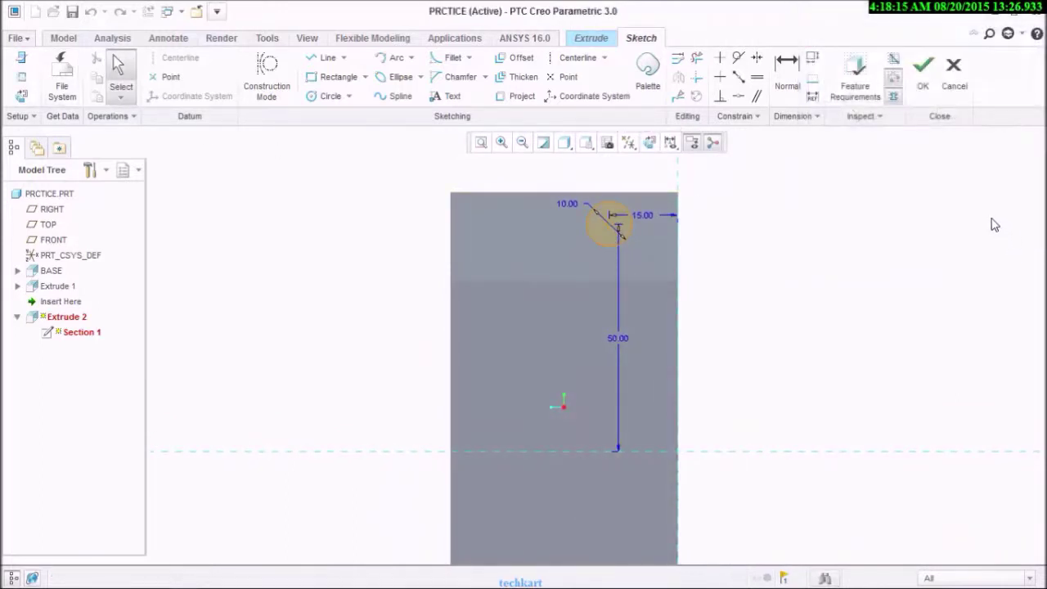
left_click(919, 97)
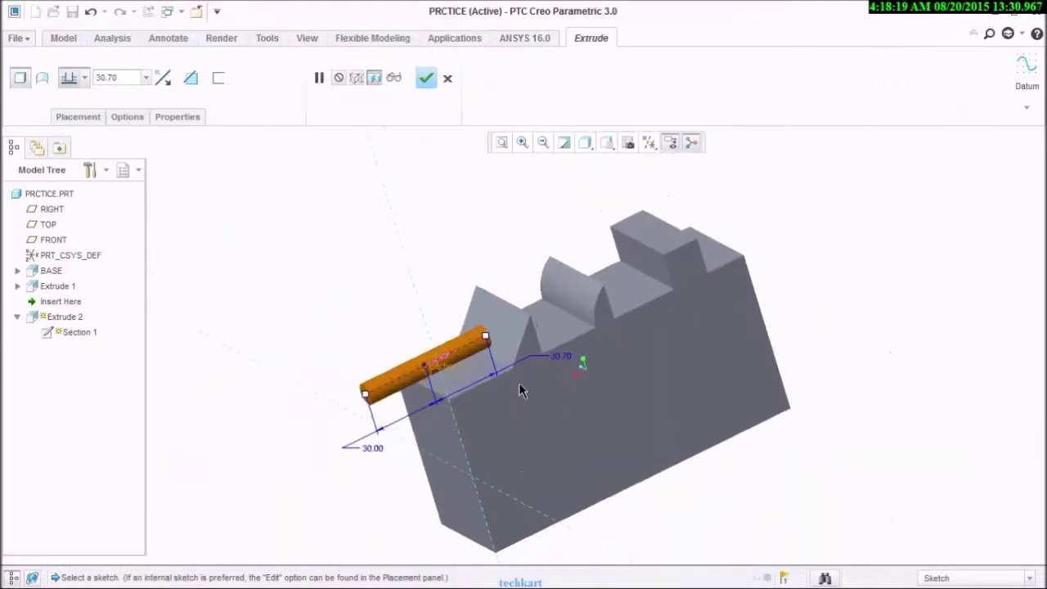
scroll(522, 391, "down", 2)
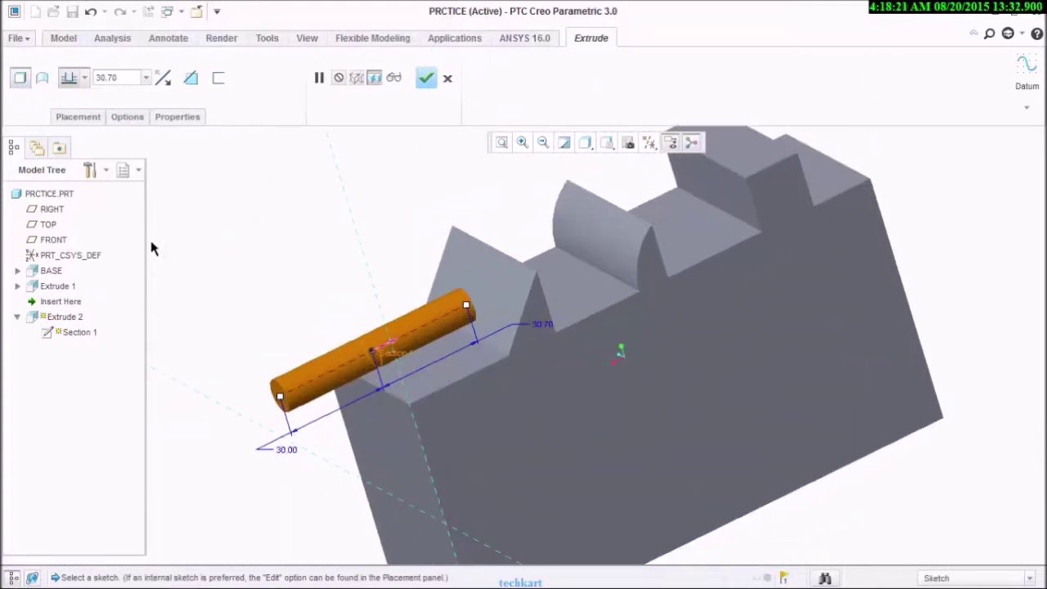
- Set Side 1 depth to 20.00, keeping Side 2 at 30.00, and make Extrude 2 a surface
left_click(127, 117)
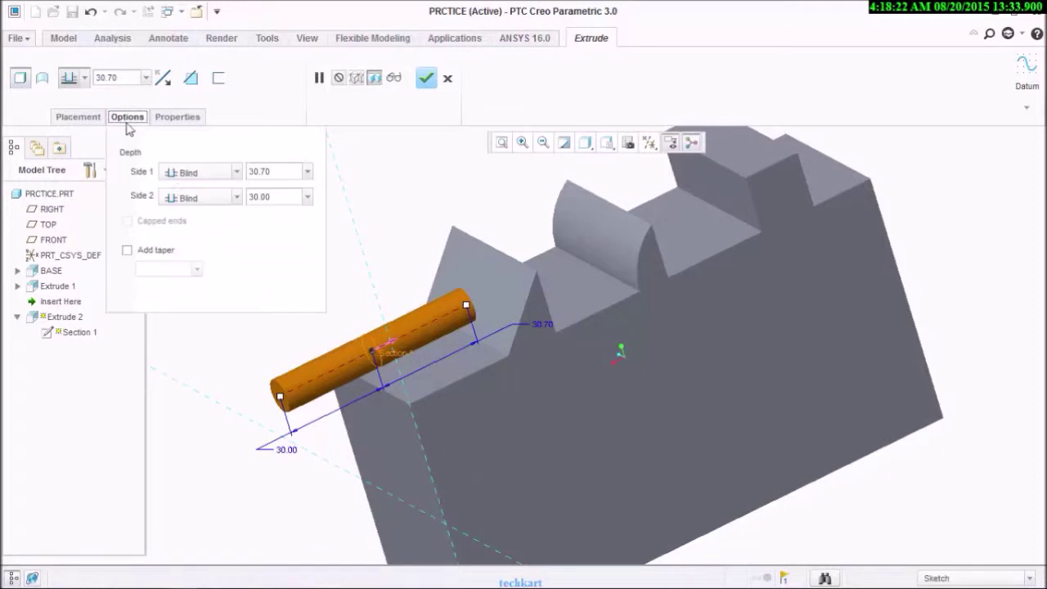
double_click(286, 178)
type("20")
key("Return")
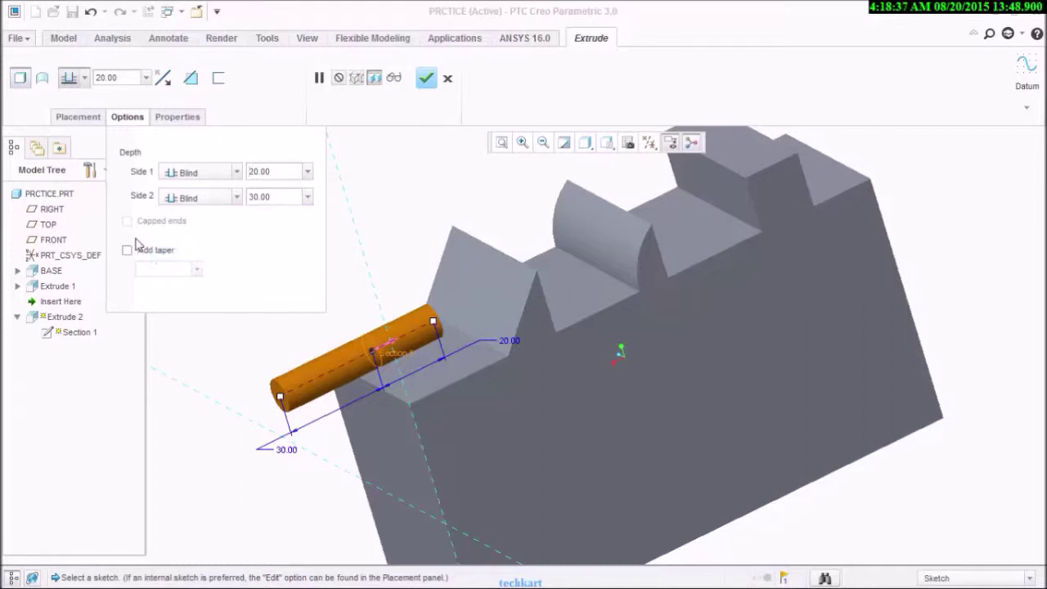
left_click(43, 78)
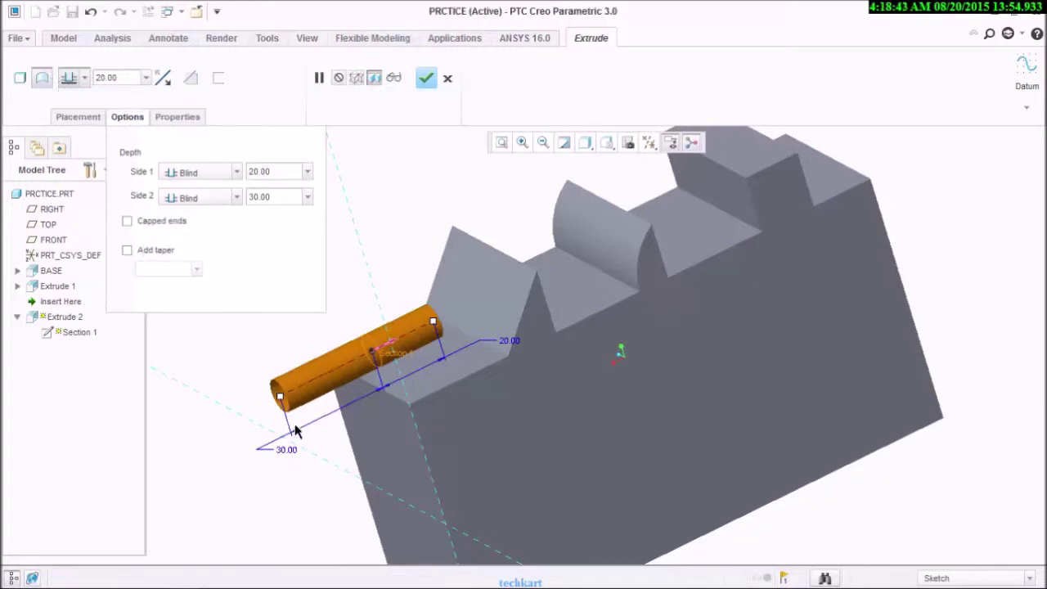
- Try capped ends on the surface tube, leave them open, and add a taper
middle_click_drag(320, 453, 334, 474)
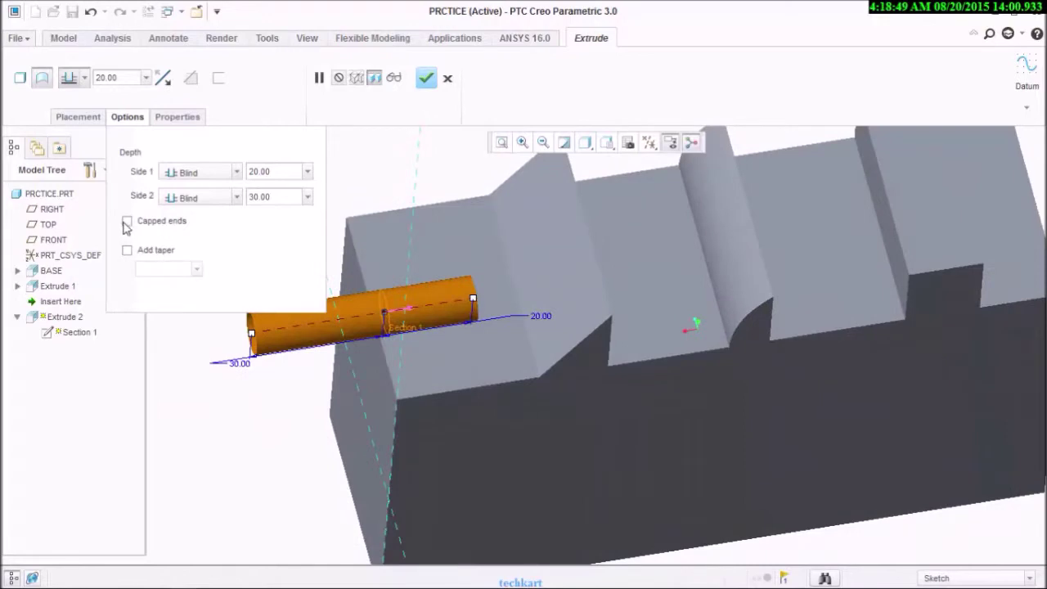
left_click(128, 220)
scroll(289, 385, "up", 3)
middle_click_drag(290, 385, 260, 397)
scroll(289, 385, "down", 6)
middle_click_drag(328, 405, 289, 385)
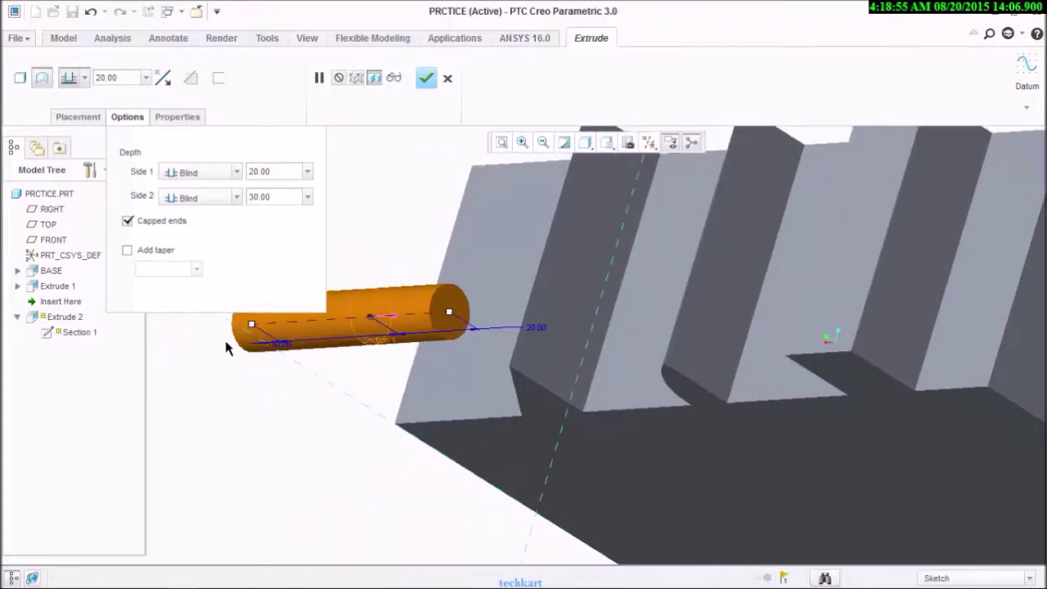
left_click(127, 221)
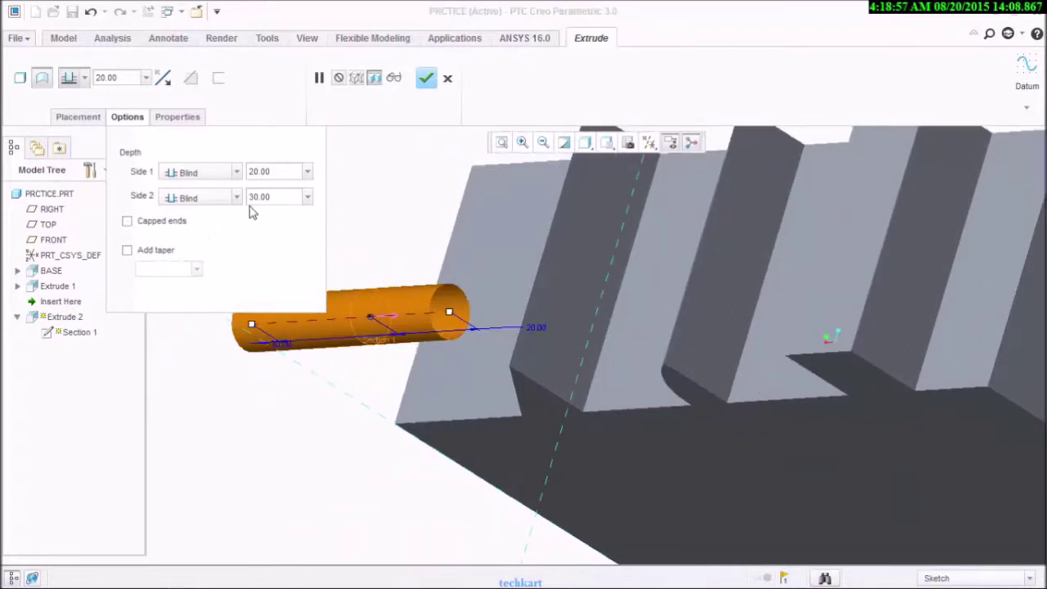
left_click(128, 250)
- Make Extrude 2 solid again and set its taper to 2.0
left_click(21, 77)
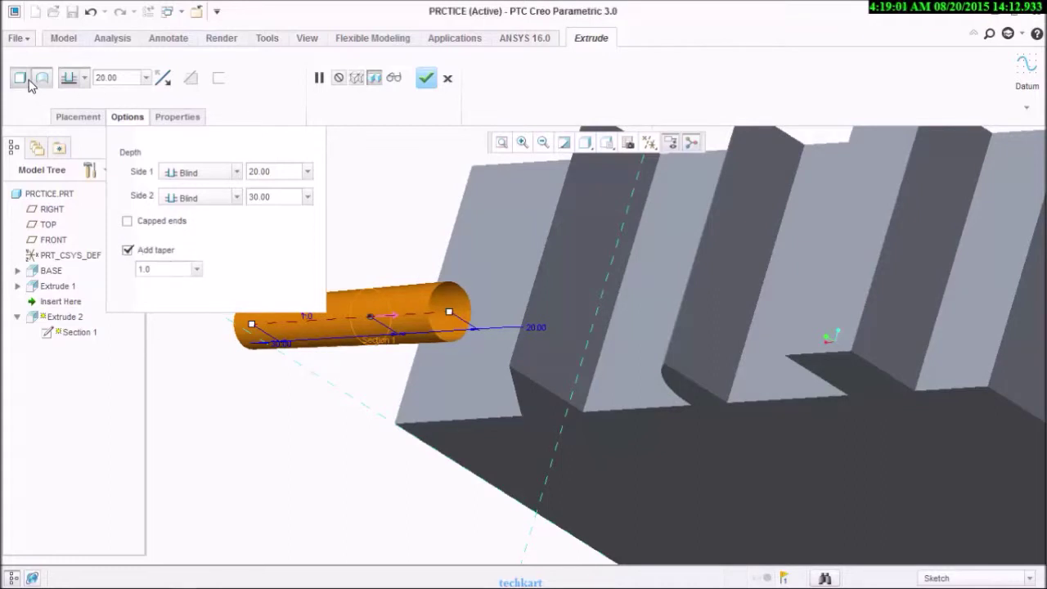
scroll(346, 360, "down", 4)
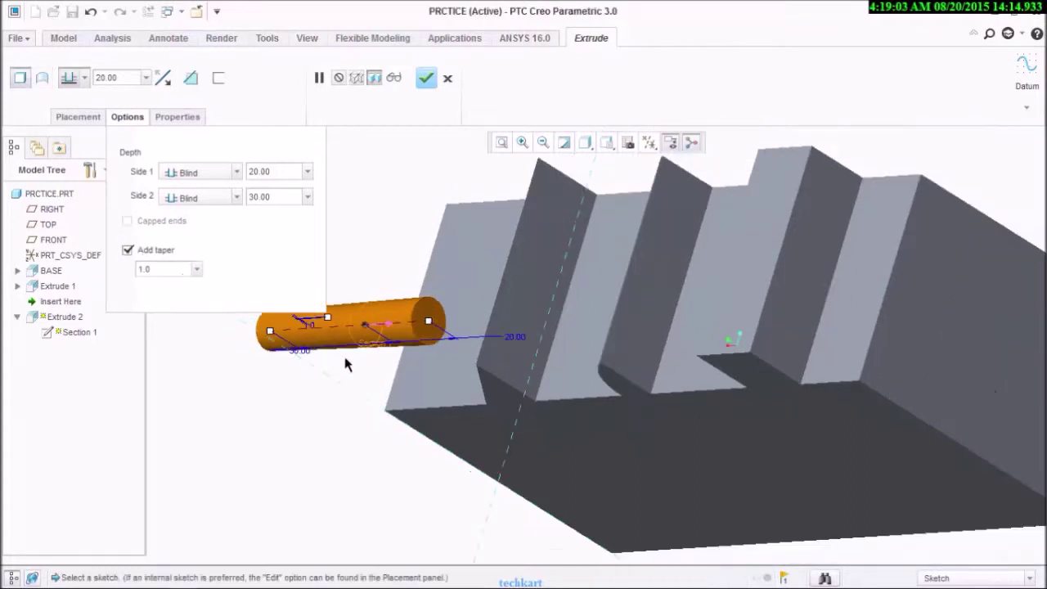
scroll(371, 357, "up", 6)
scroll(427, 372, "down", 2)
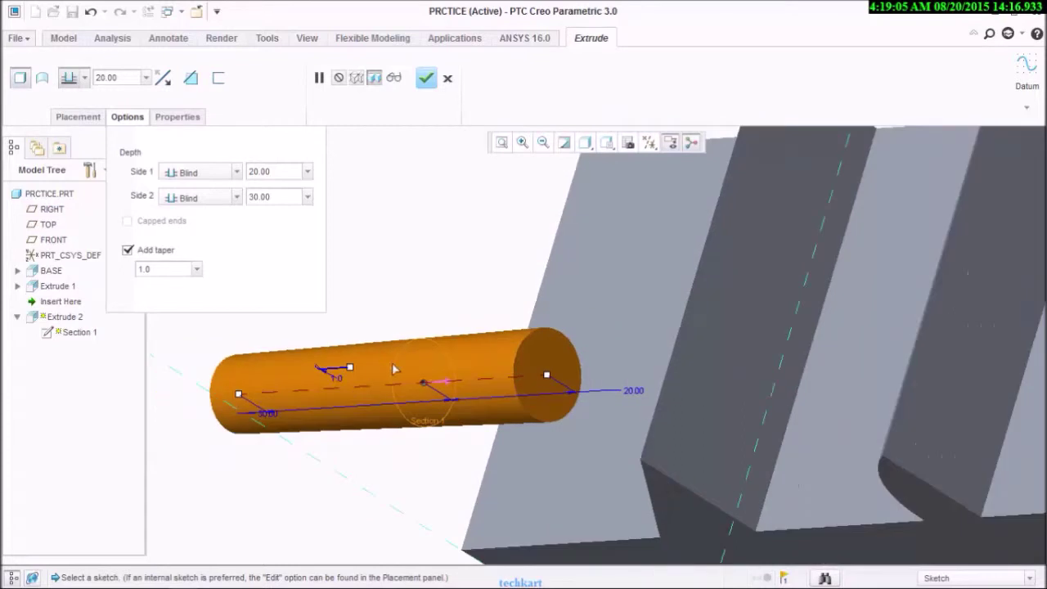
left_click_drag(350, 370, 382, 372)
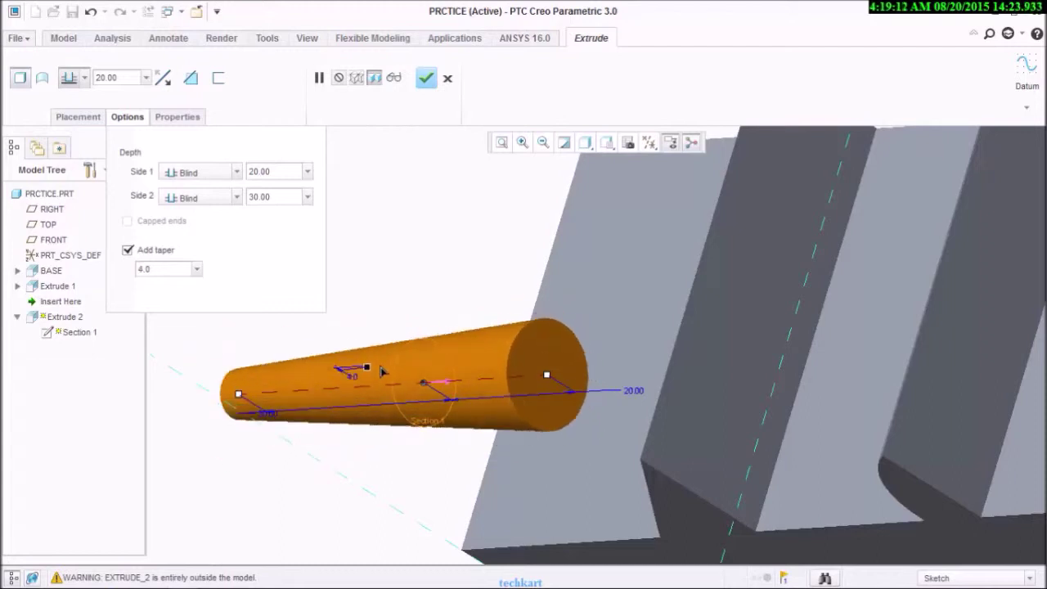
double_click(162, 269)
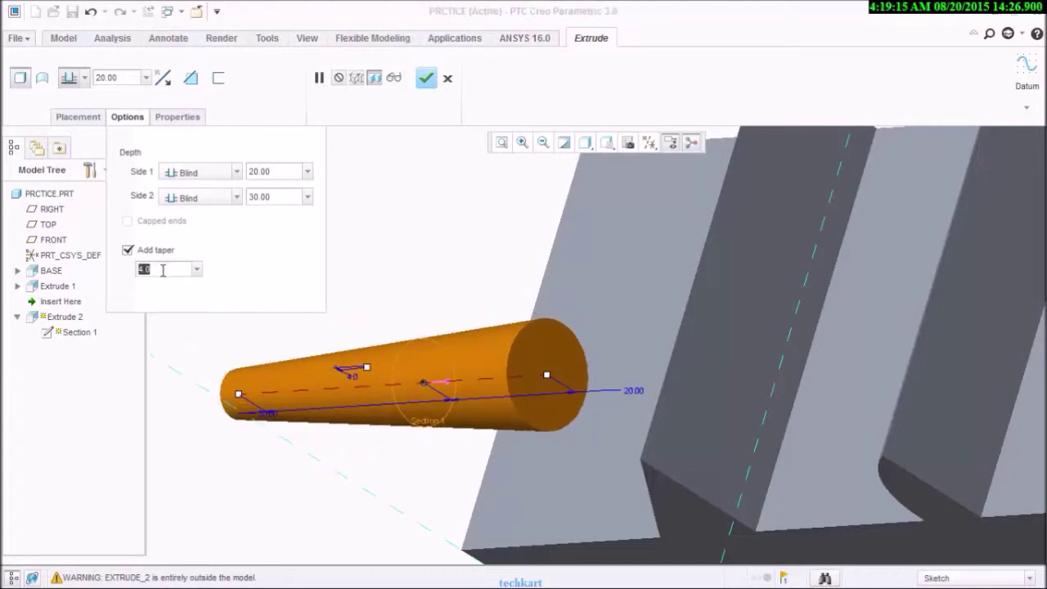
type("2.0")
key("Return")
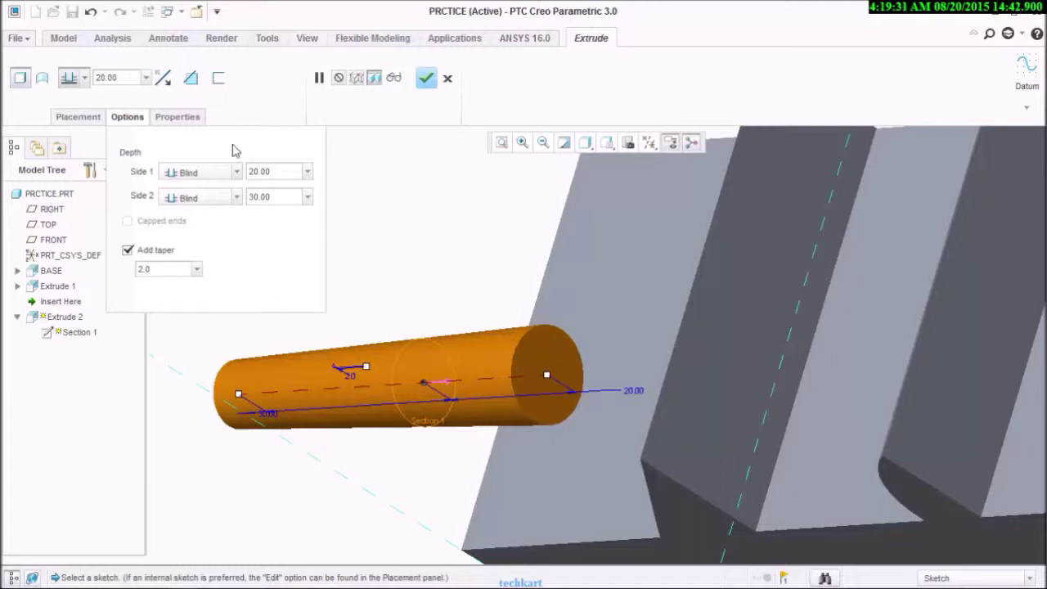
left_click(189, 117)
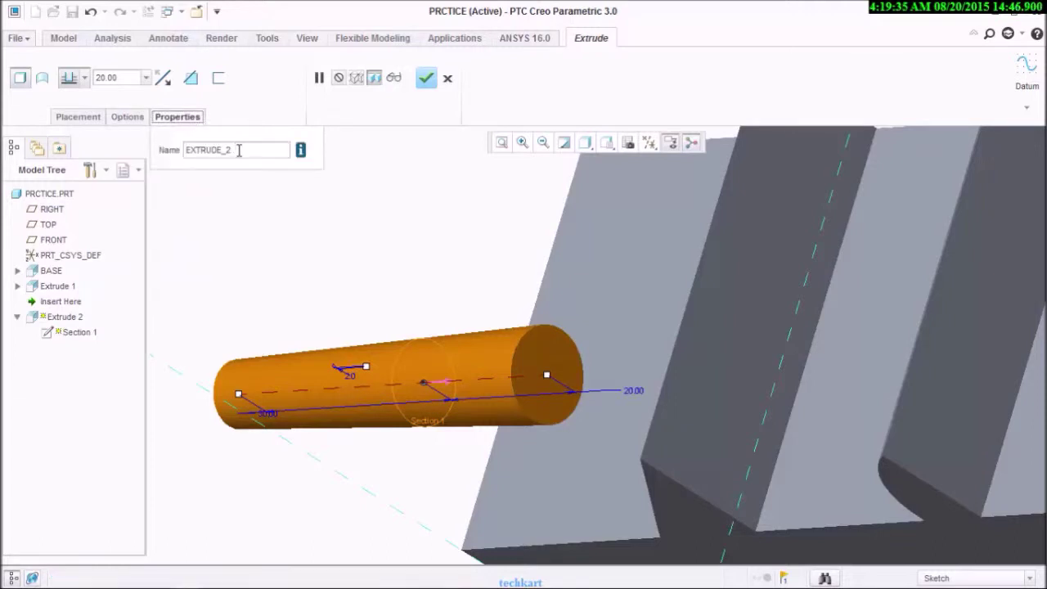
- Replace the feature name EXTRUDE_2 with DRAFT
left_click_drag(240, 150, 157, 136)
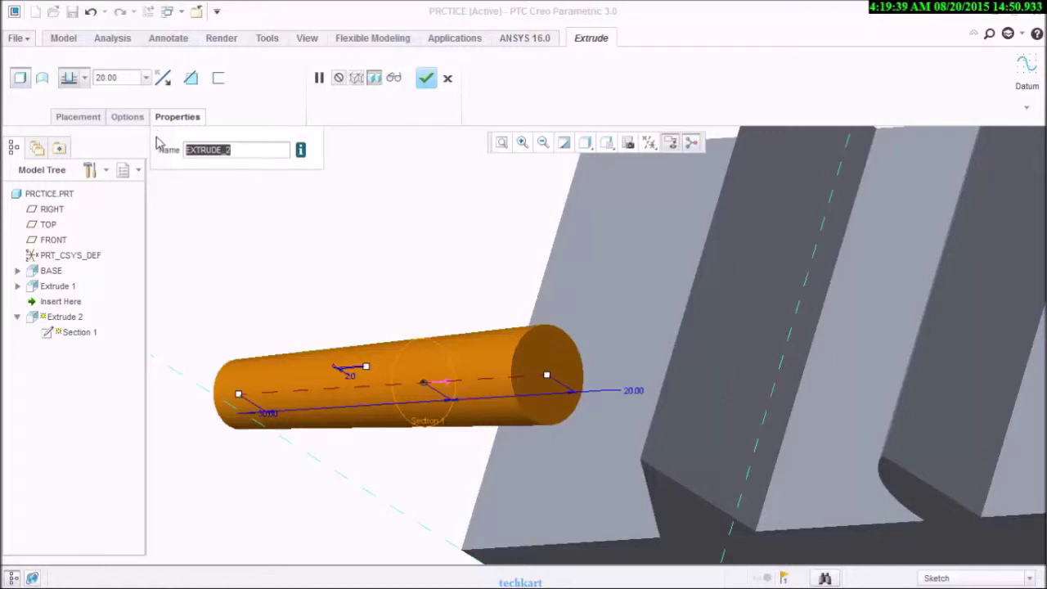
key("BackSpace")
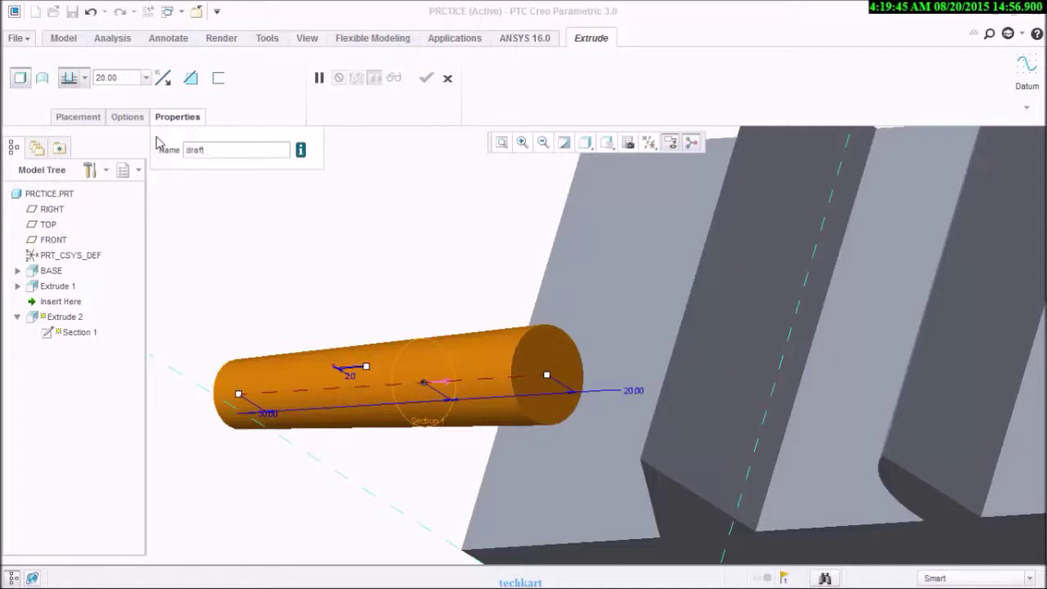
key("Return")
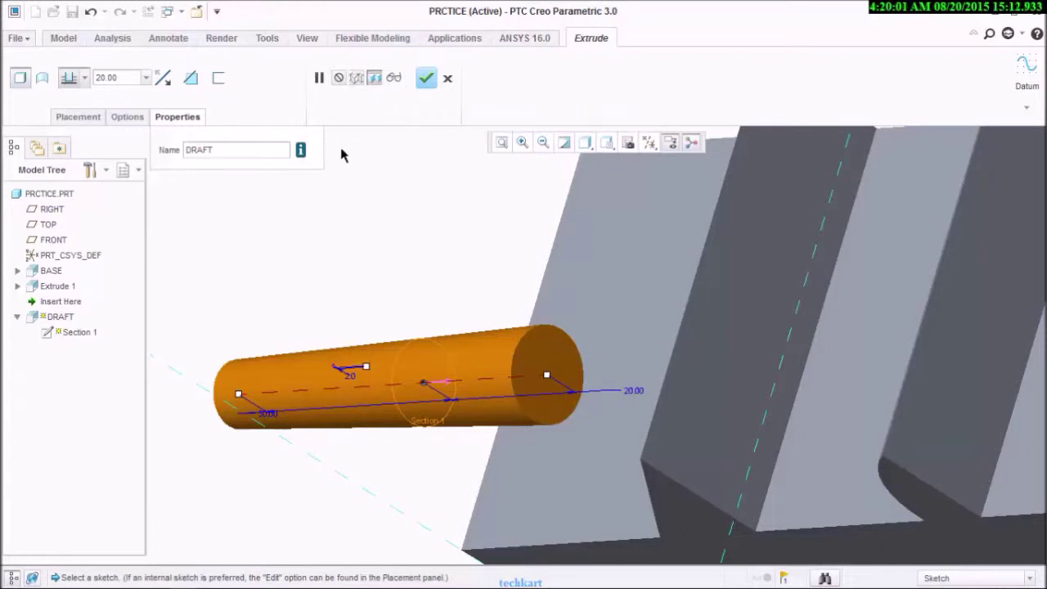
- Pause the DRAFT extrude and browse the Model, Analysis, Annotate, Render and Tools tabs
left_click(319, 82)
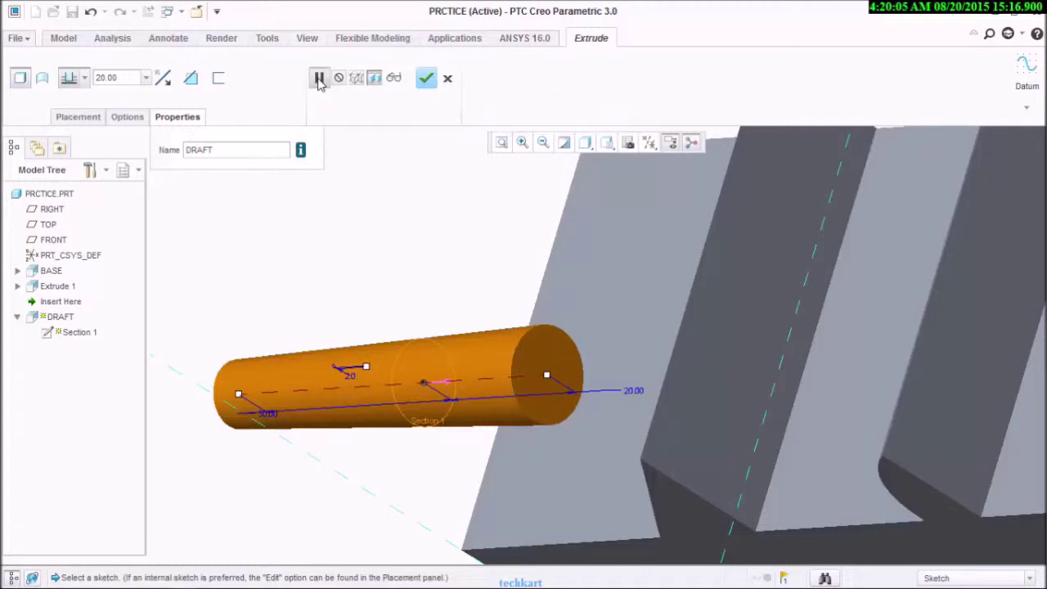
left_click(597, 205)
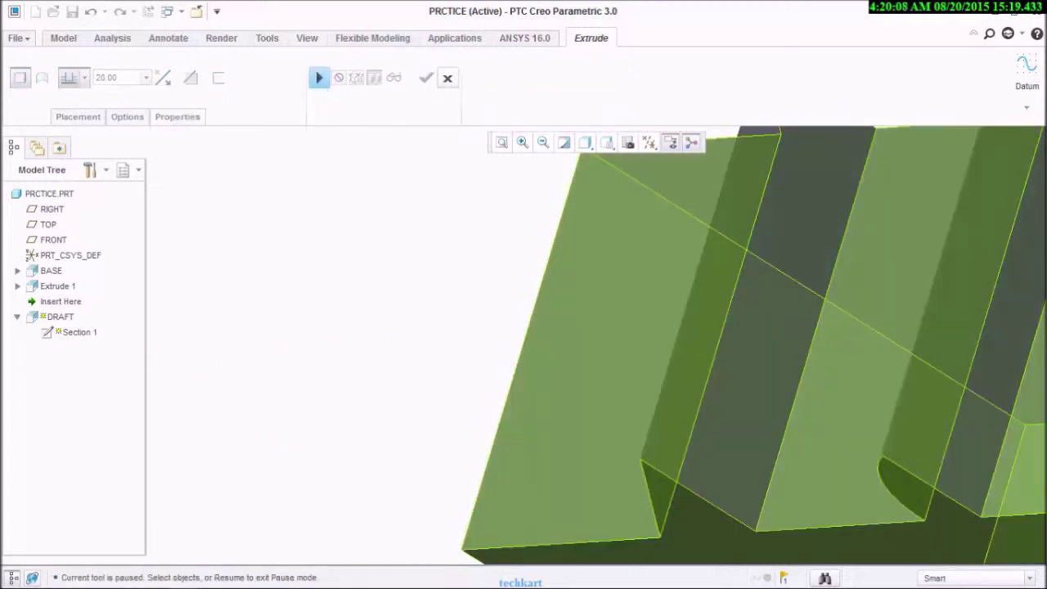
left_click(67, 39)
left_click(123, 39)
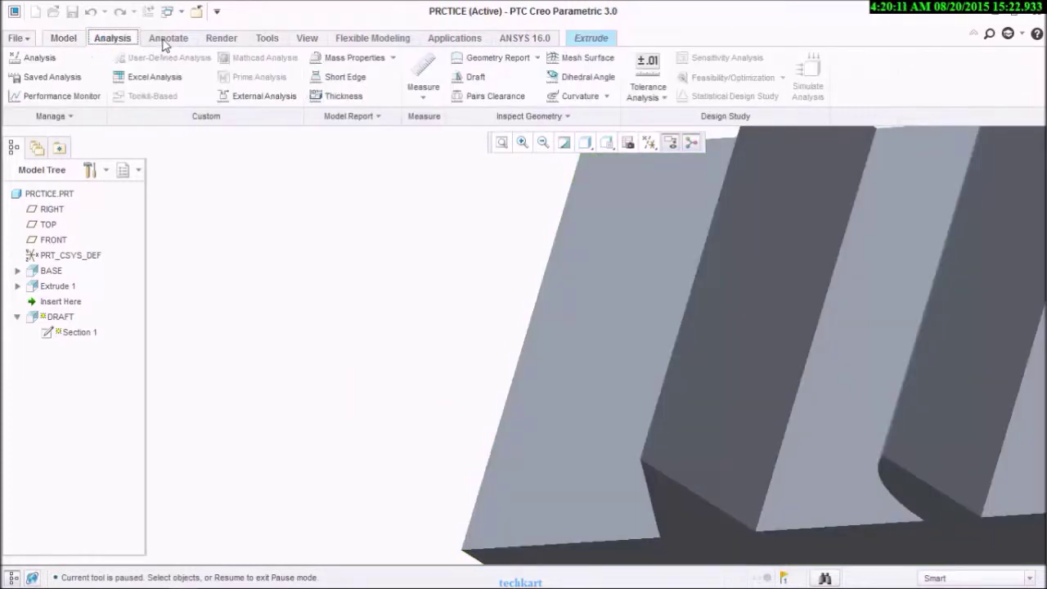
left_click(166, 40)
left_click(221, 40)
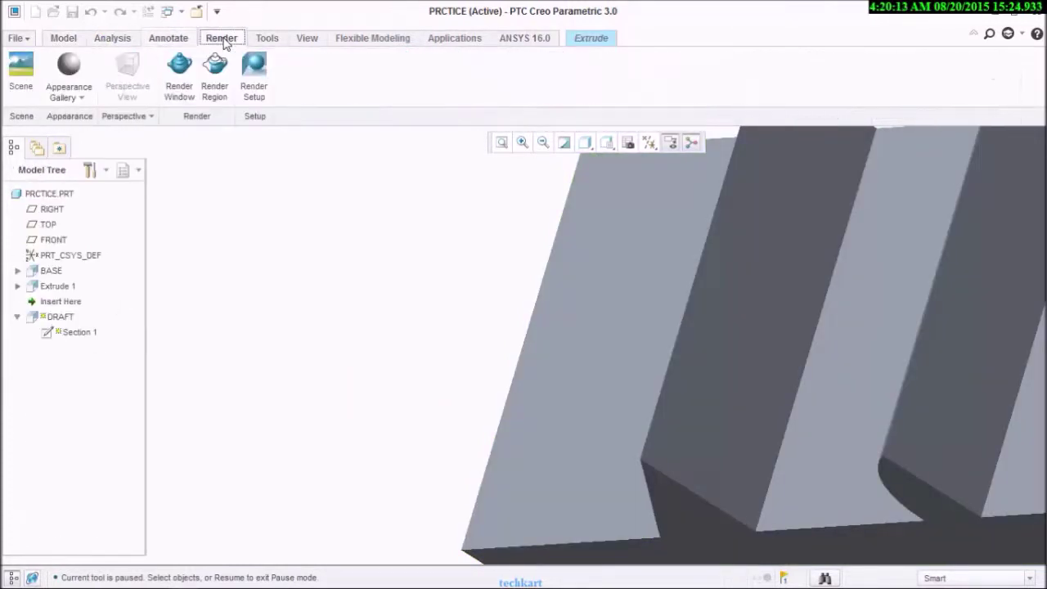
left_click(266, 40)
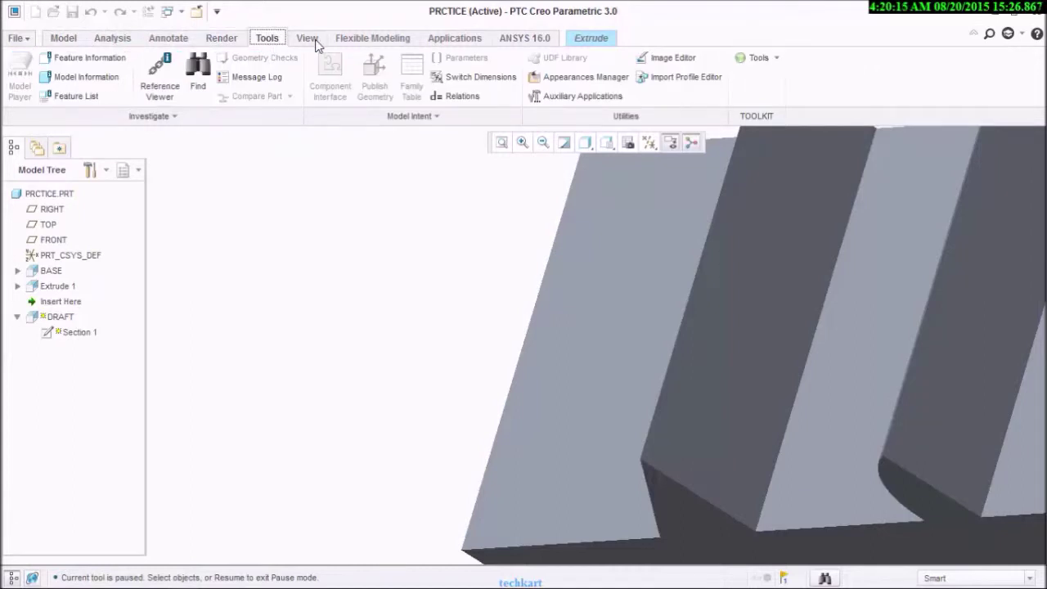
- Browse the View, Flexible Modeling, Applications and ANSYS tabs, then return to Extrude and resume it
left_click(309, 41)
left_click(368, 41)
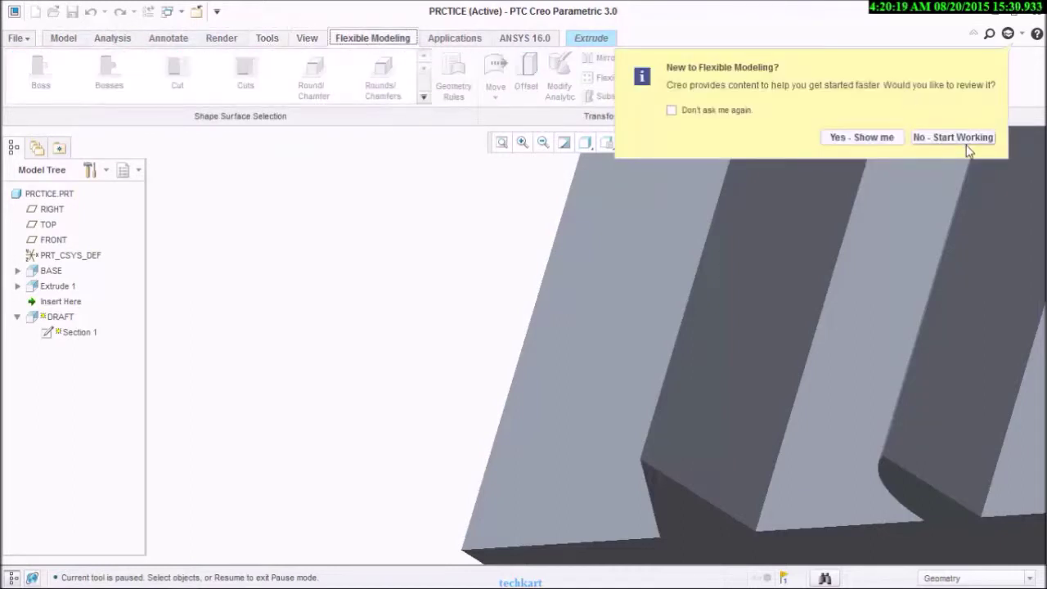
left_click(952, 138)
left_click(469, 42)
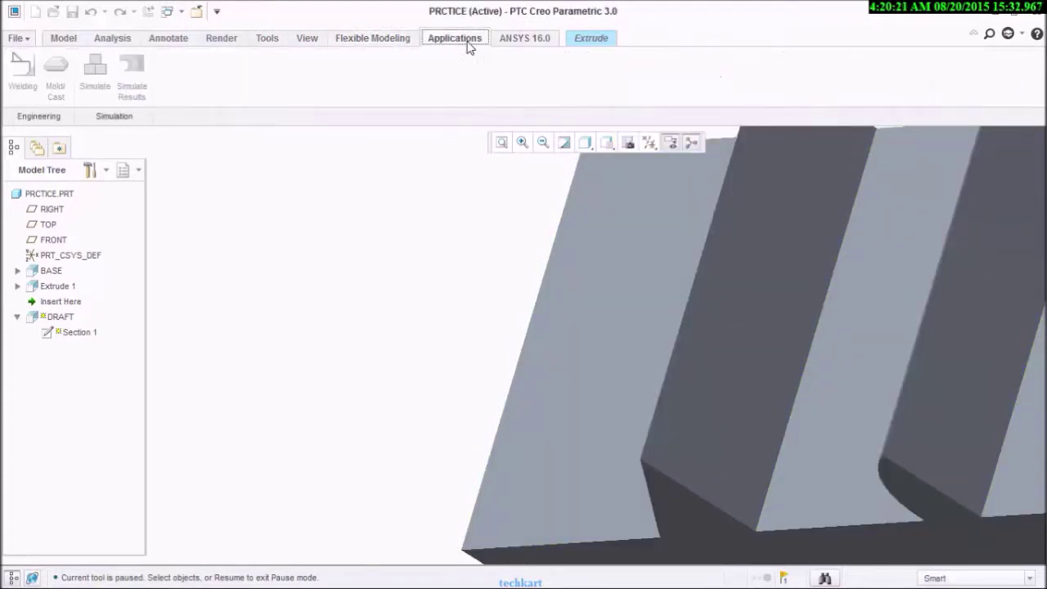
left_click(538, 42)
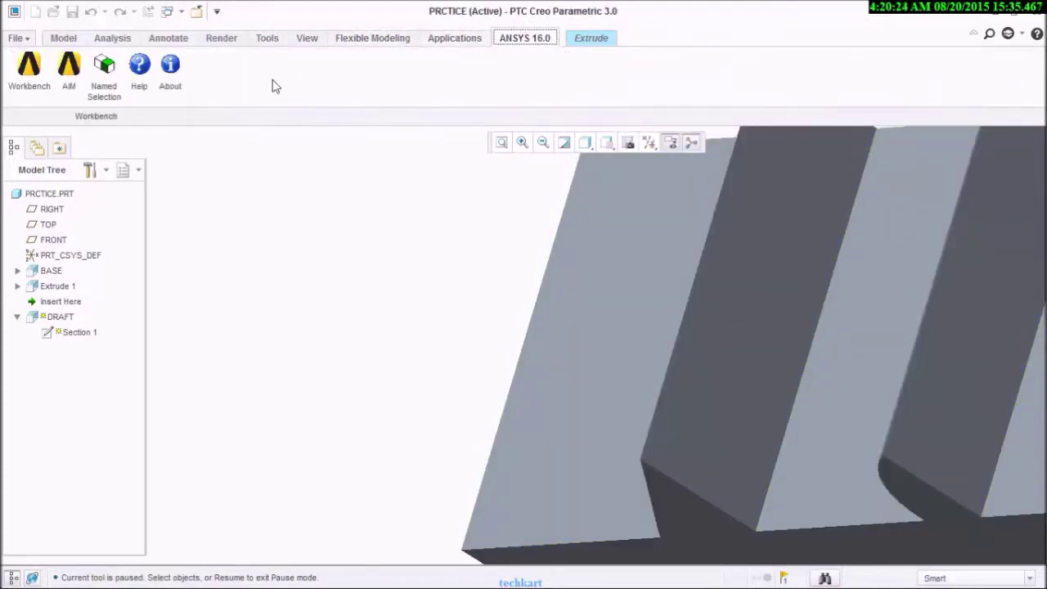
left_click(64, 41)
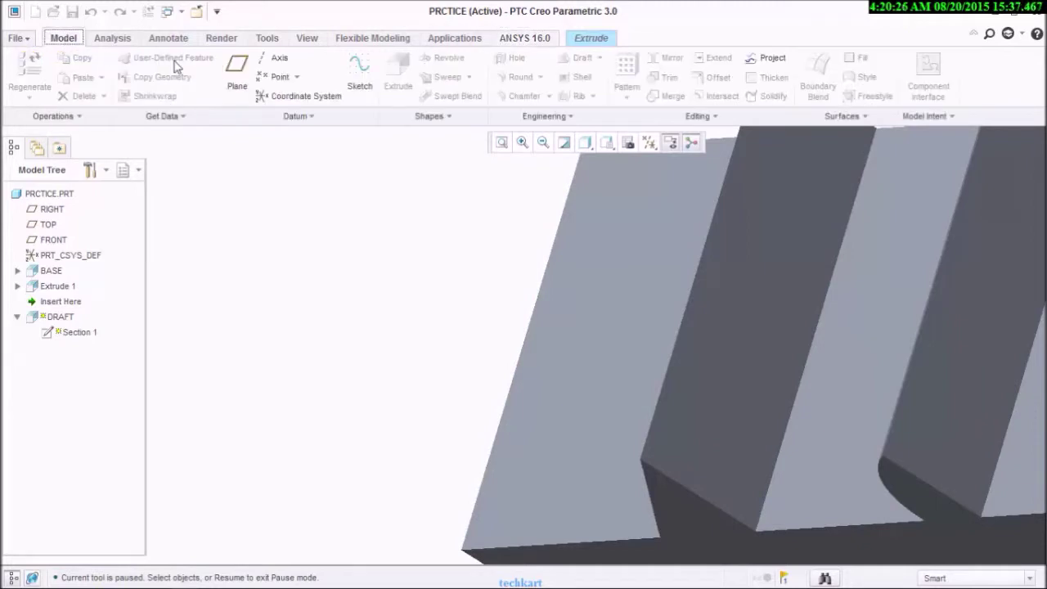
left_click(587, 38)
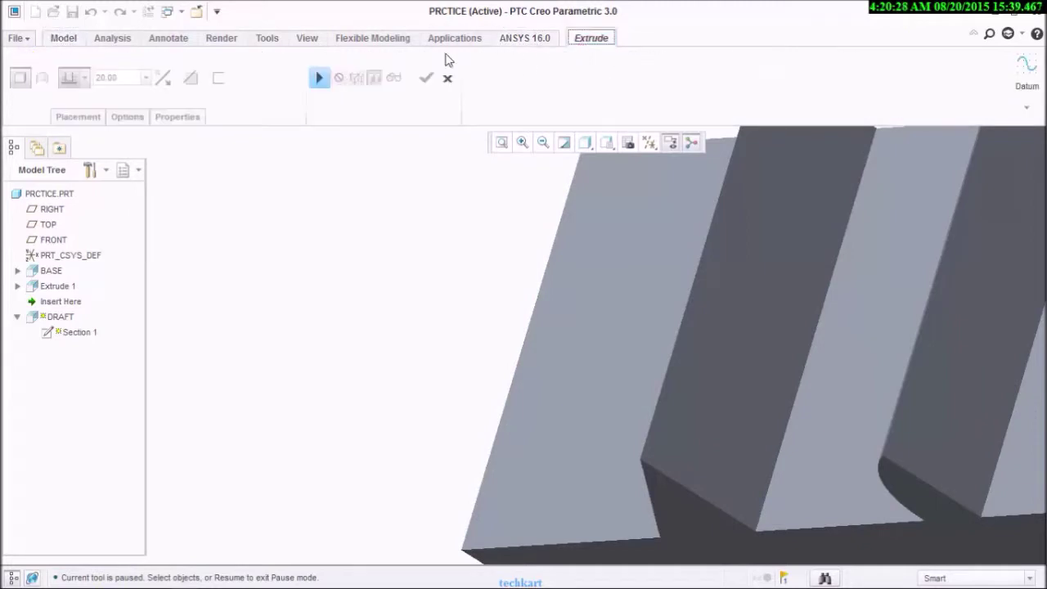
left_click(320, 79)
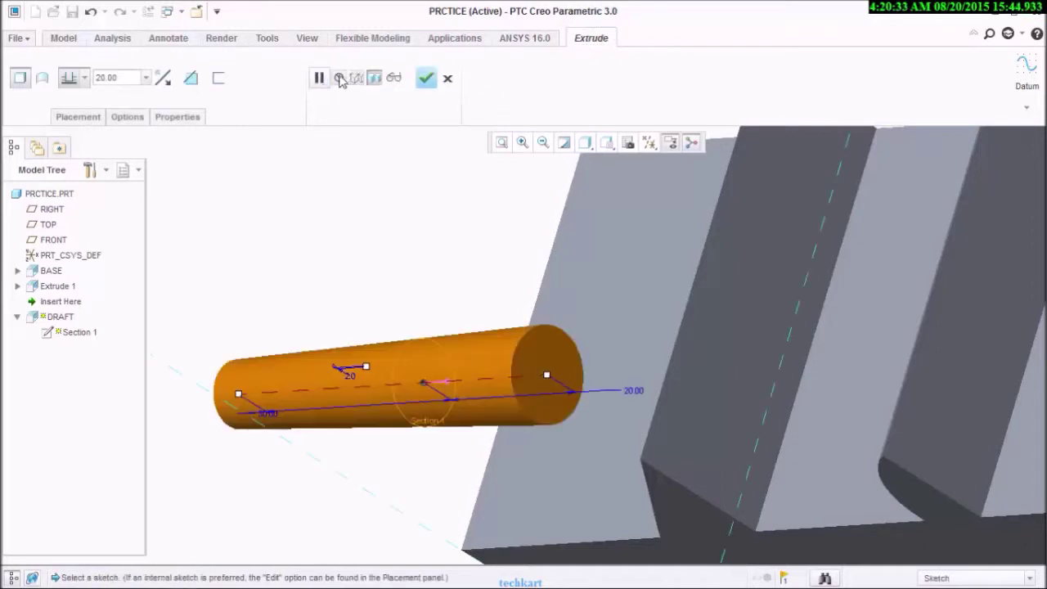
- Toggle the DRAFT extrude preview off and on, then show it as an attached shaded solid
left_click(340, 78)
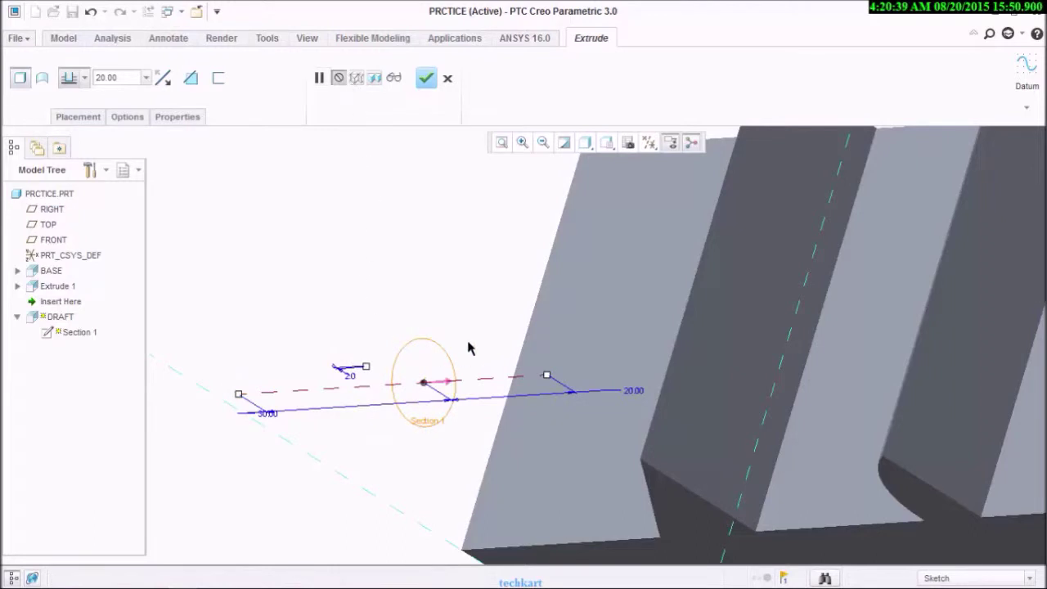
left_click(356, 82)
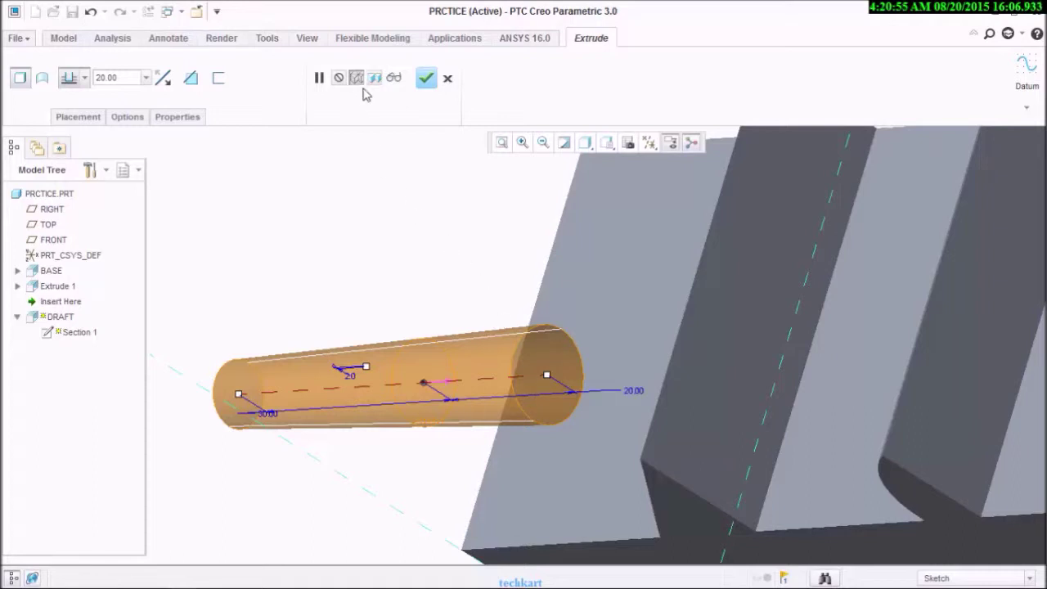
left_click(375, 82)
scroll(490, 381, "down", 3)
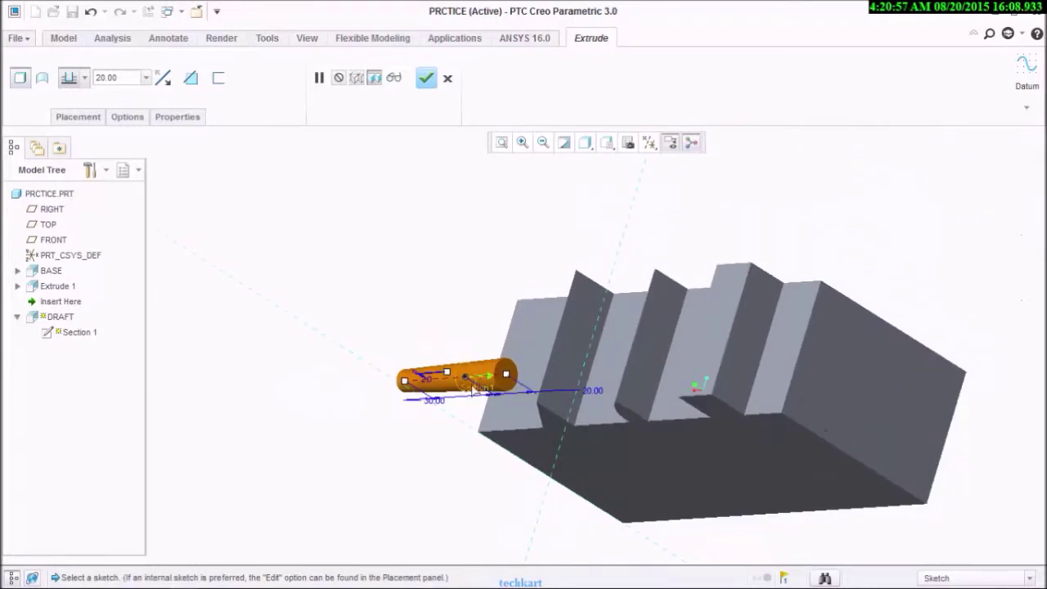
scroll(456, 397, "up", 3)
scroll(455, 392, "down", 3)
scroll(451, 388, "up", 4)
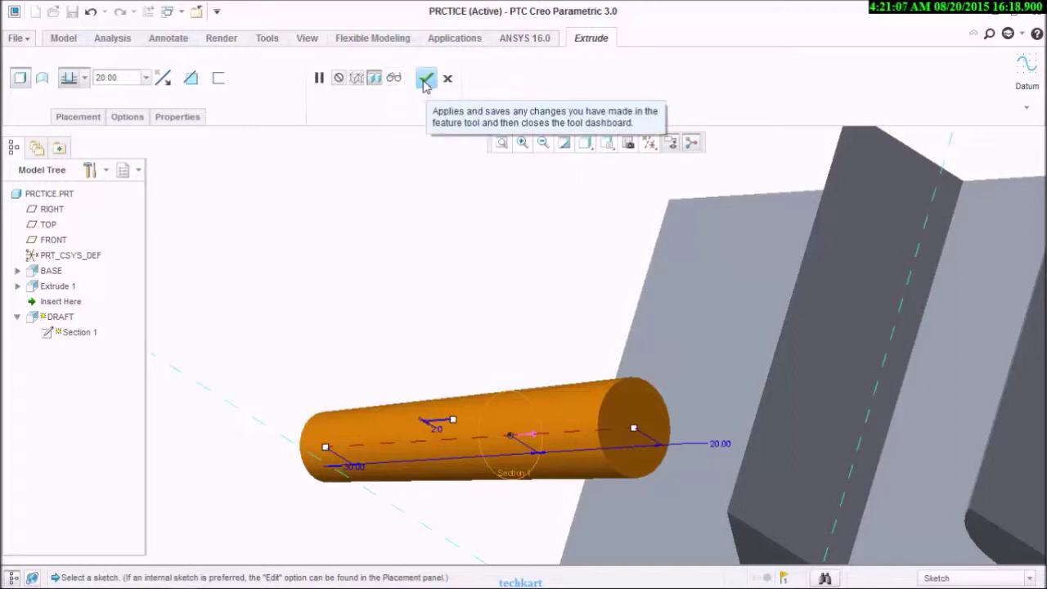
- Verify the DRAFT extrude geometry and complete its redefinition
left_click(396, 81)
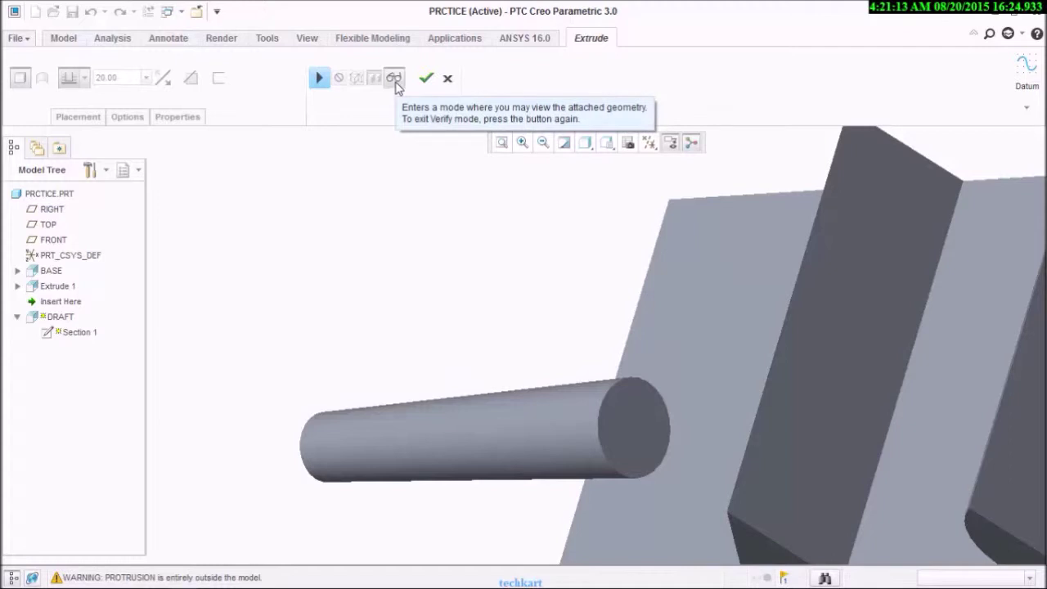
left_click(426, 78)
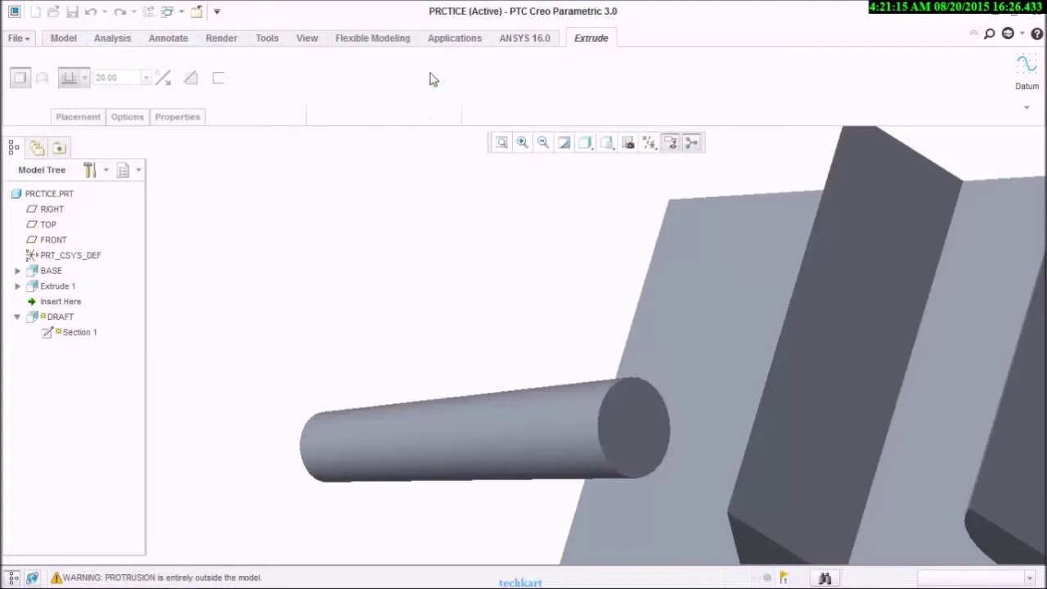
left_click(418, 219)
scroll(428, 226, "down", 6)
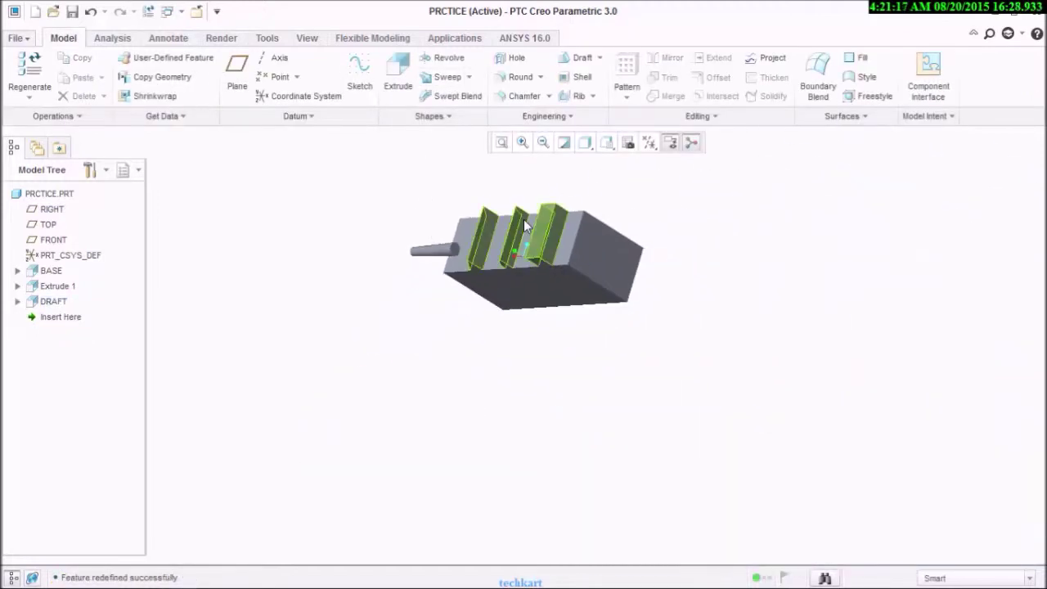
scroll(525, 224, "up", 5)
scroll(500, 212, "down", 3)
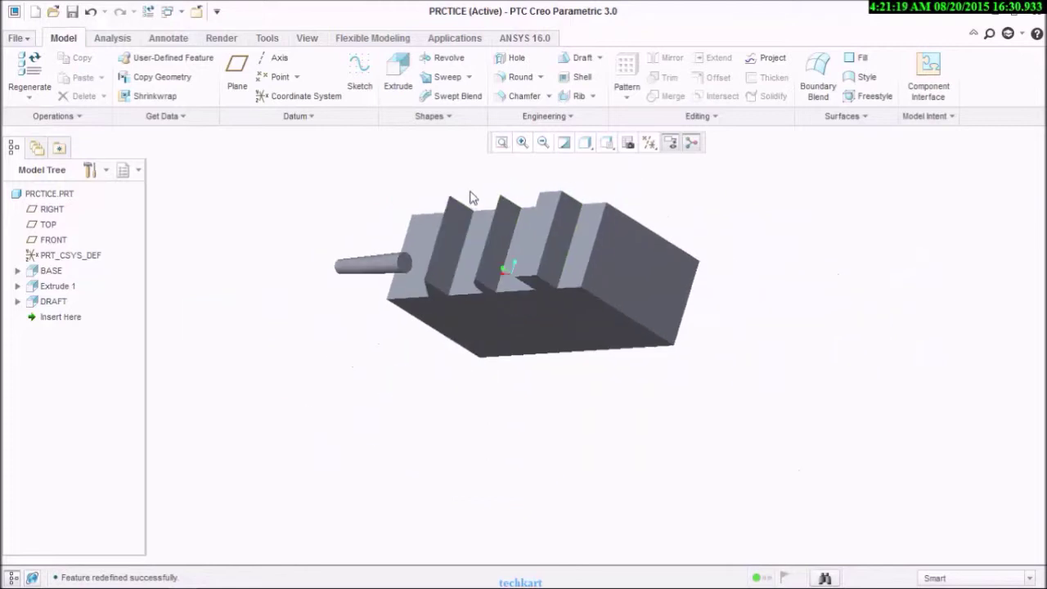
scroll(465, 187, "up", 3)
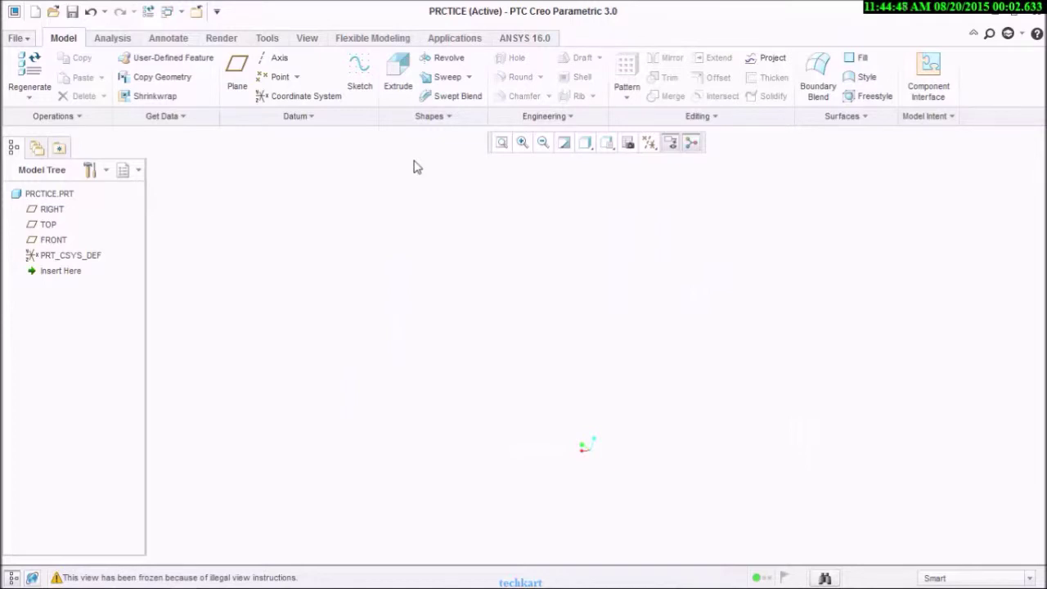
- Start Revolve 1 and sketch it on the TOP datum plane, referenced to RIGHT
left_click(448, 58)
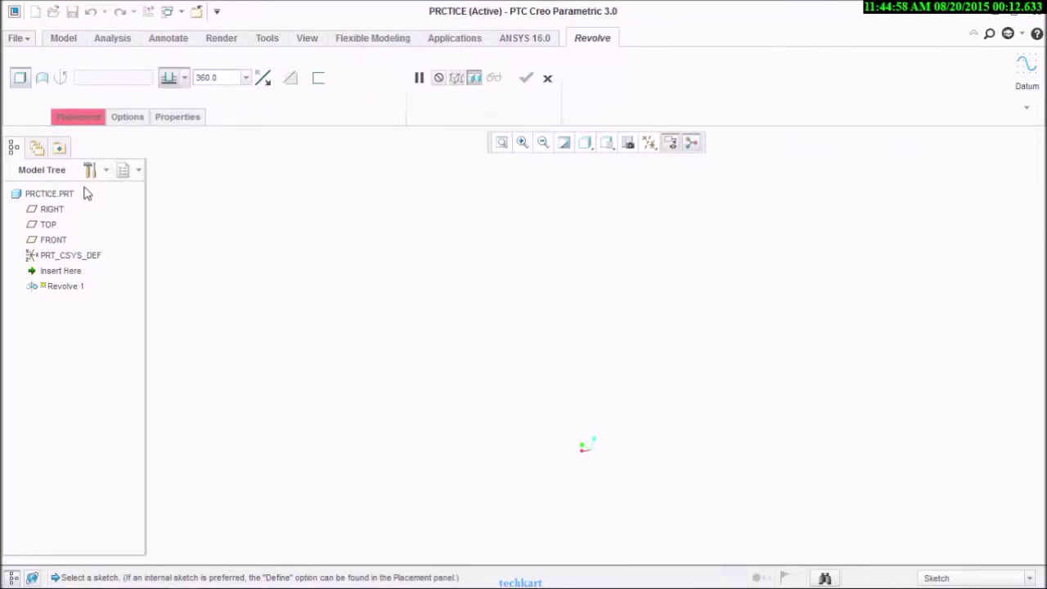
left_click(85, 117)
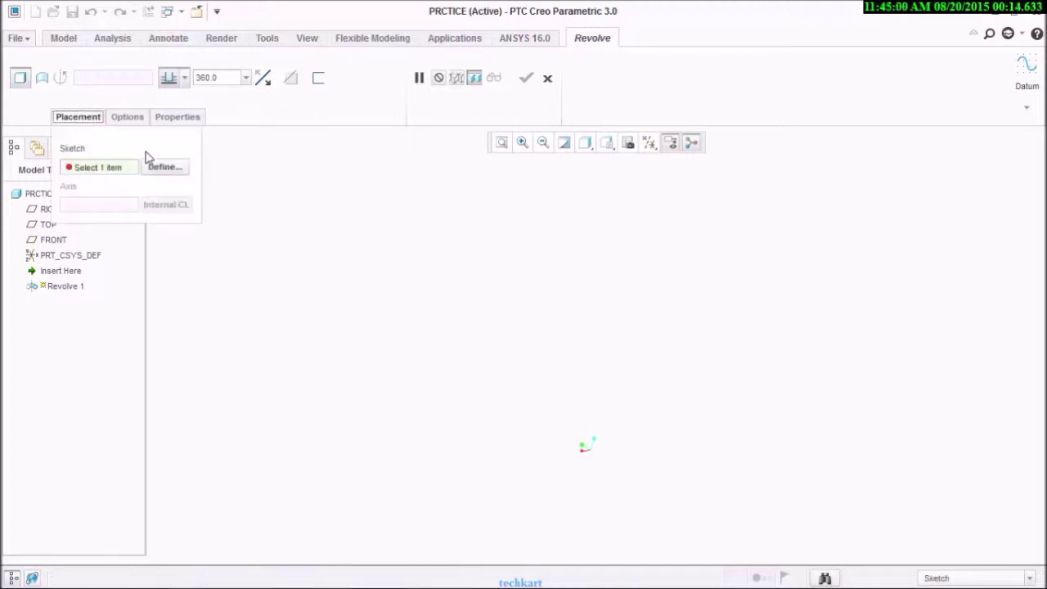
left_click(160, 168)
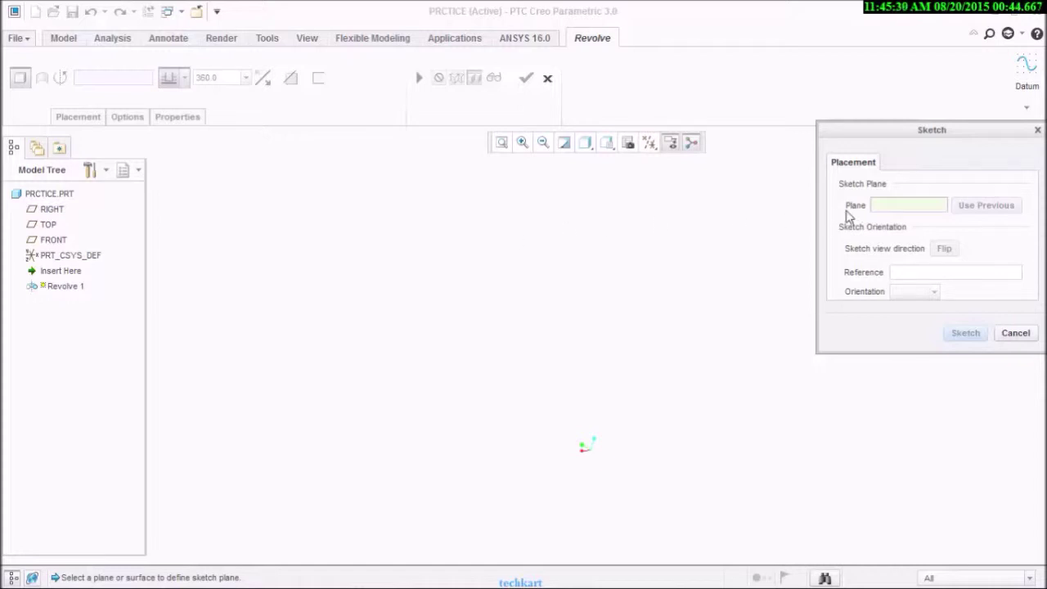
left_click(649, 143)
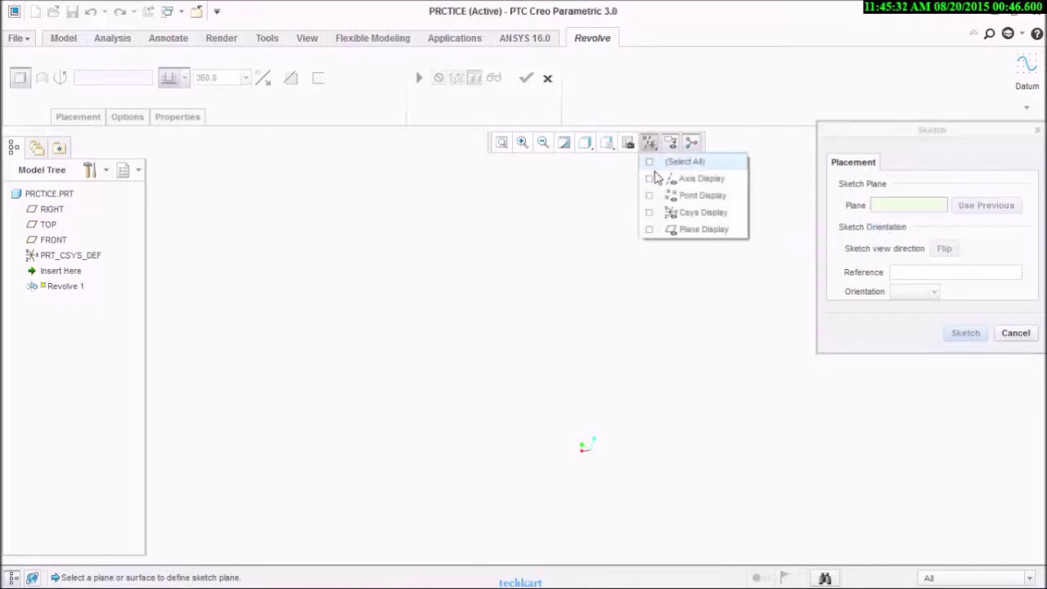
left_click(666, 229)
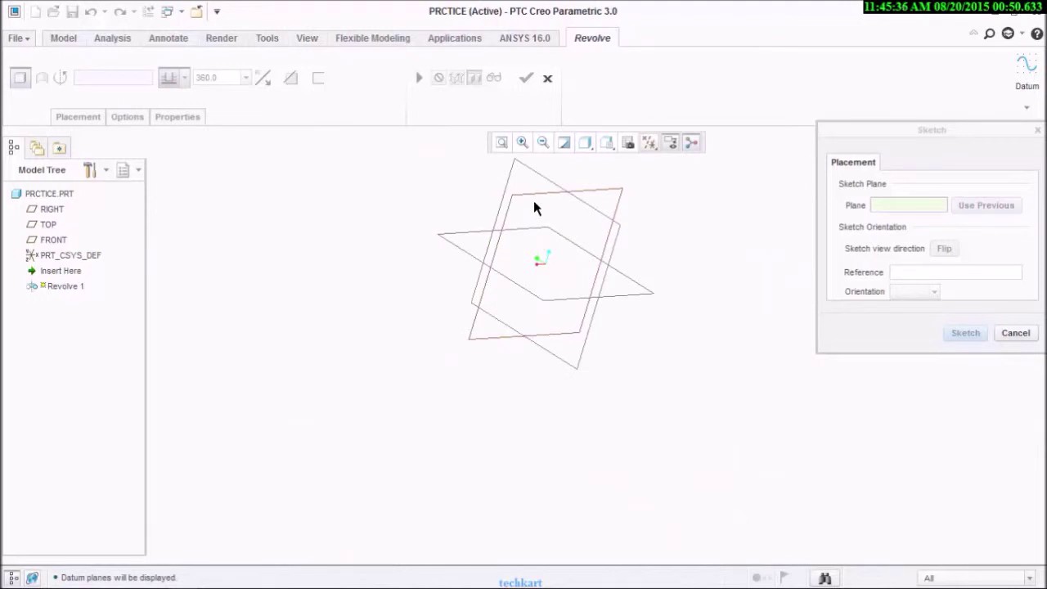
left_click(525, 202)
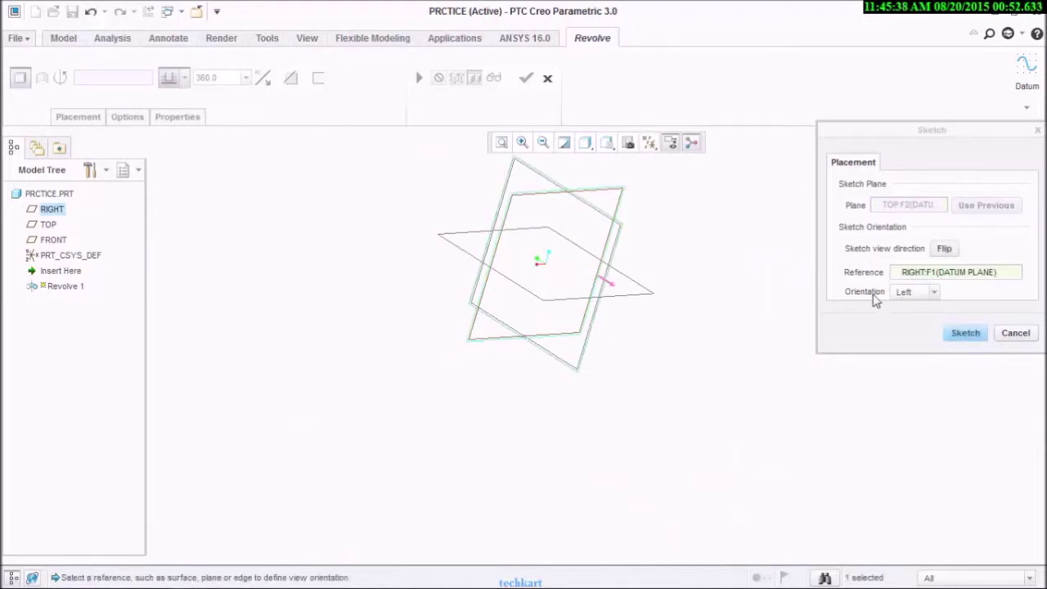
left_click(974, 341)
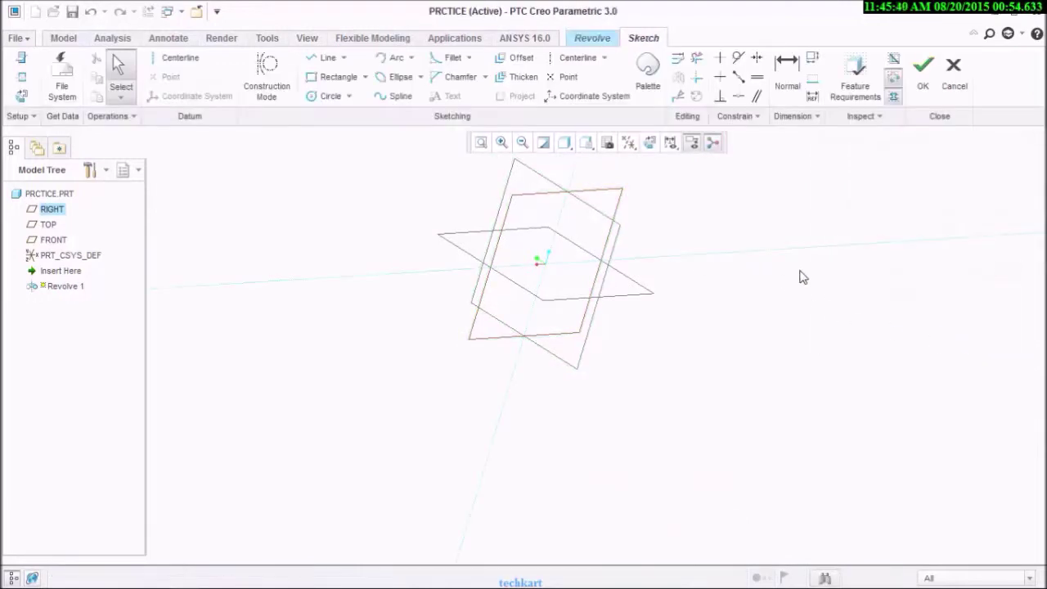
- Hide the datums and draw three adjoining rectangles on the horizontal reference
left_click(646, 144)
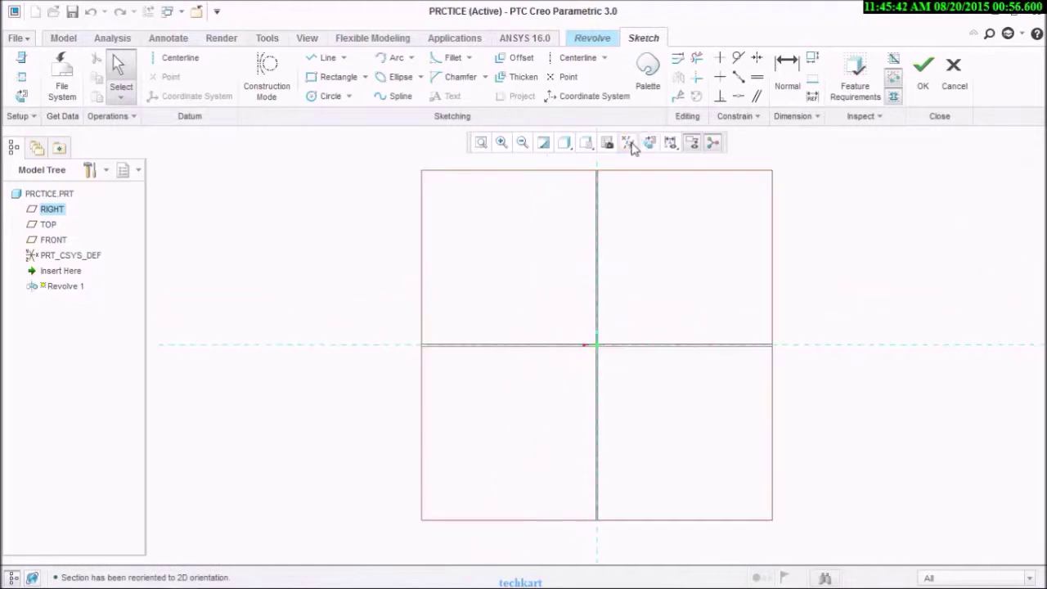
left_click(628, 143)
left_click(644, 163)
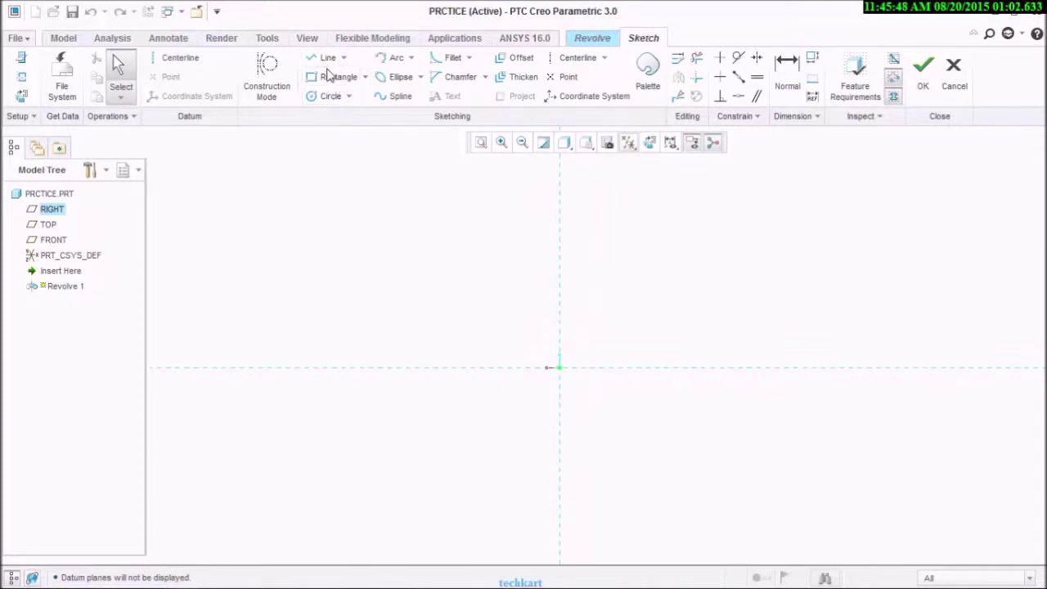
left_click(335, 77)
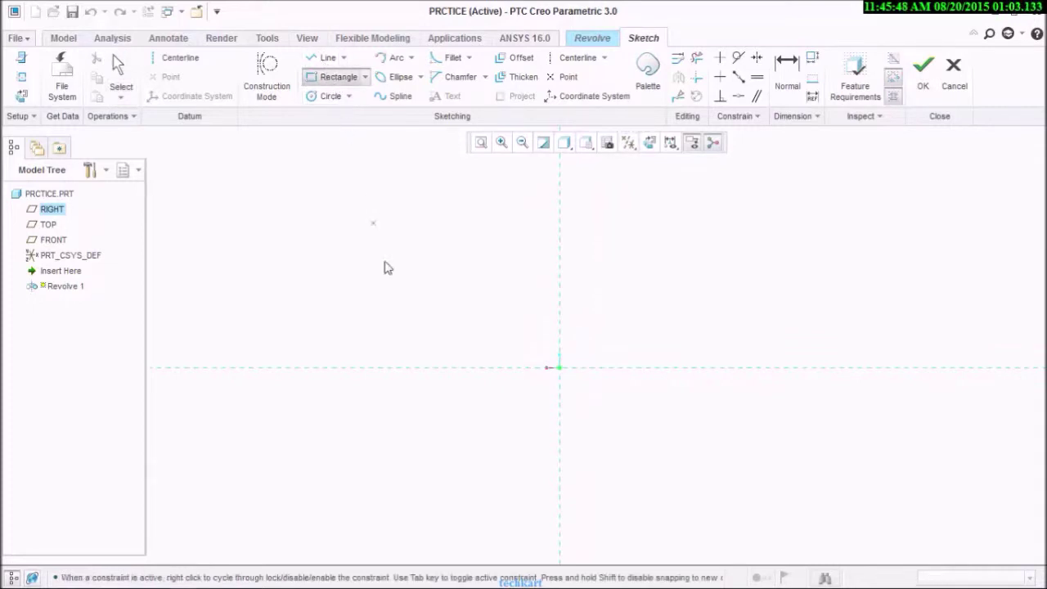
left_click(443, 367)
left_click(708, 293)
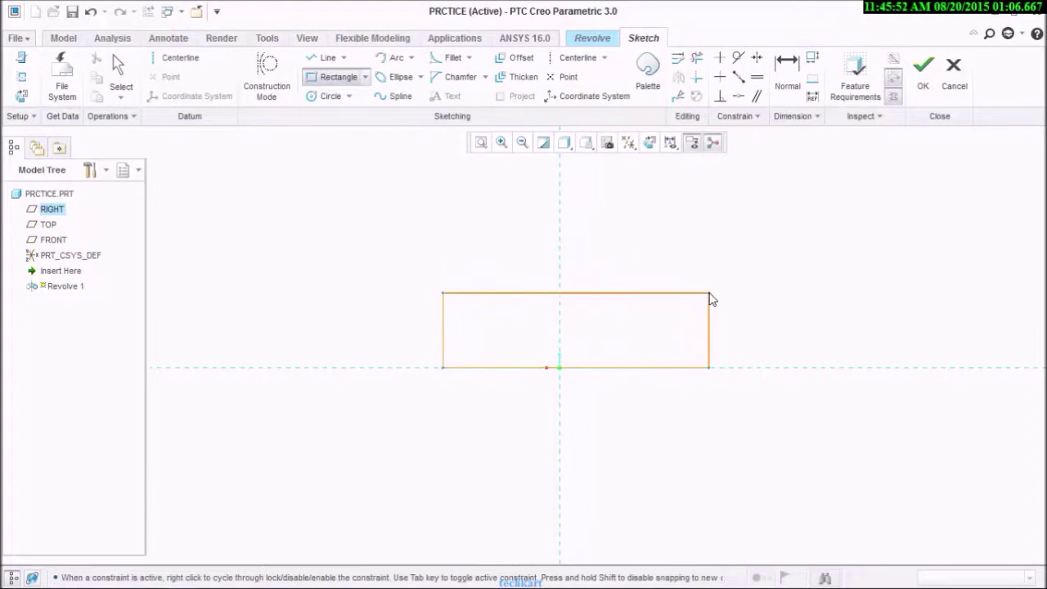
left_click(308, 368)
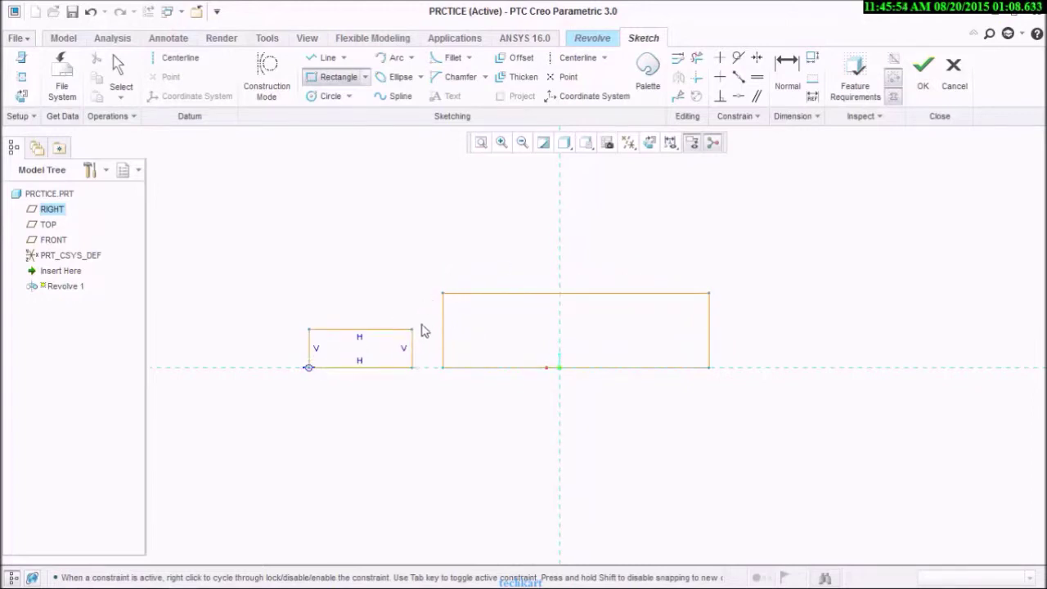
left_click(443, 318)
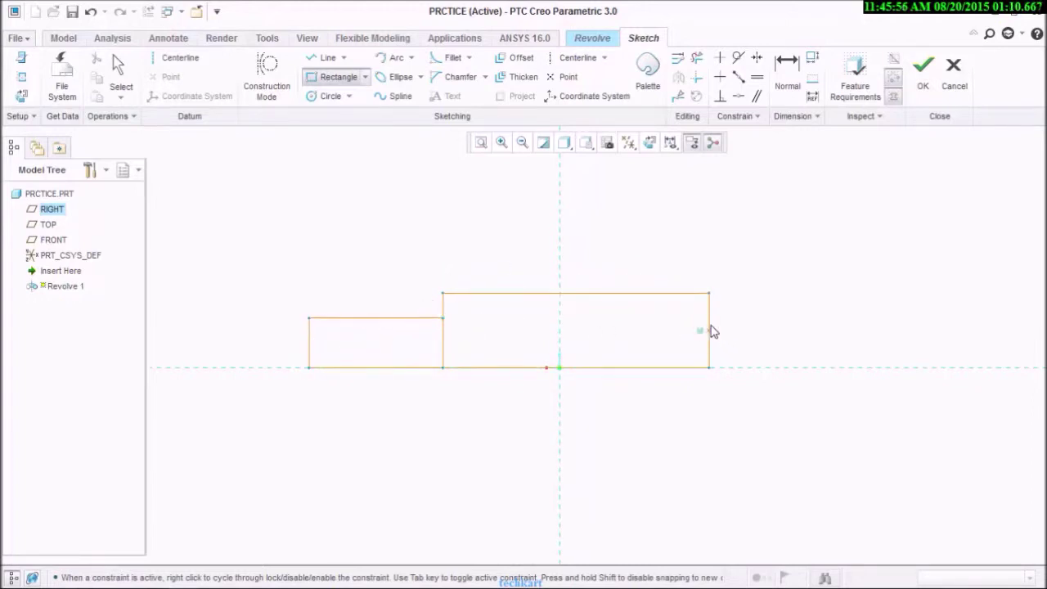
left_click(708, 330)
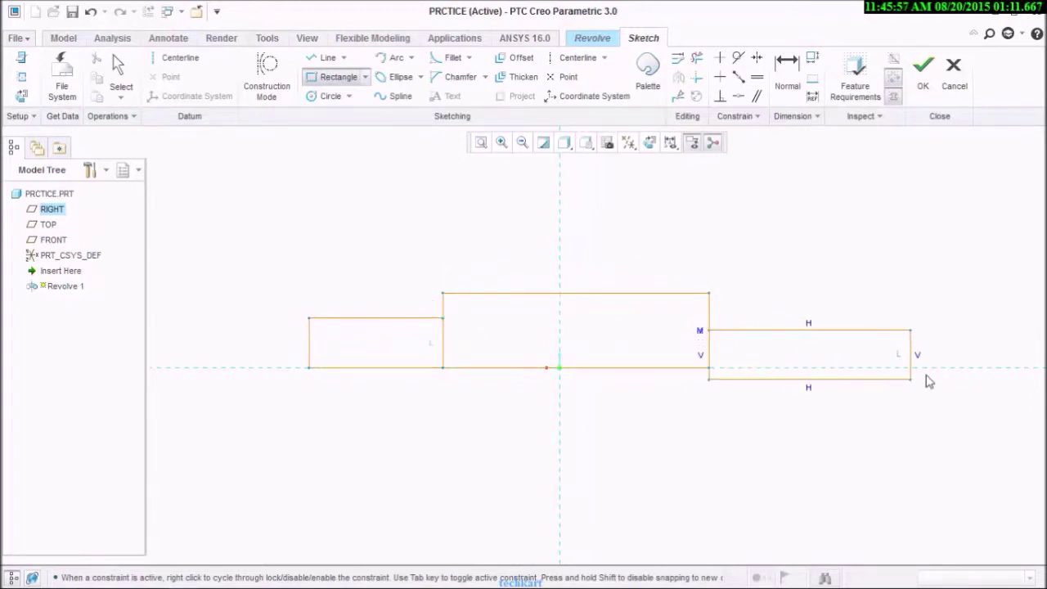
left_click(975, 367)
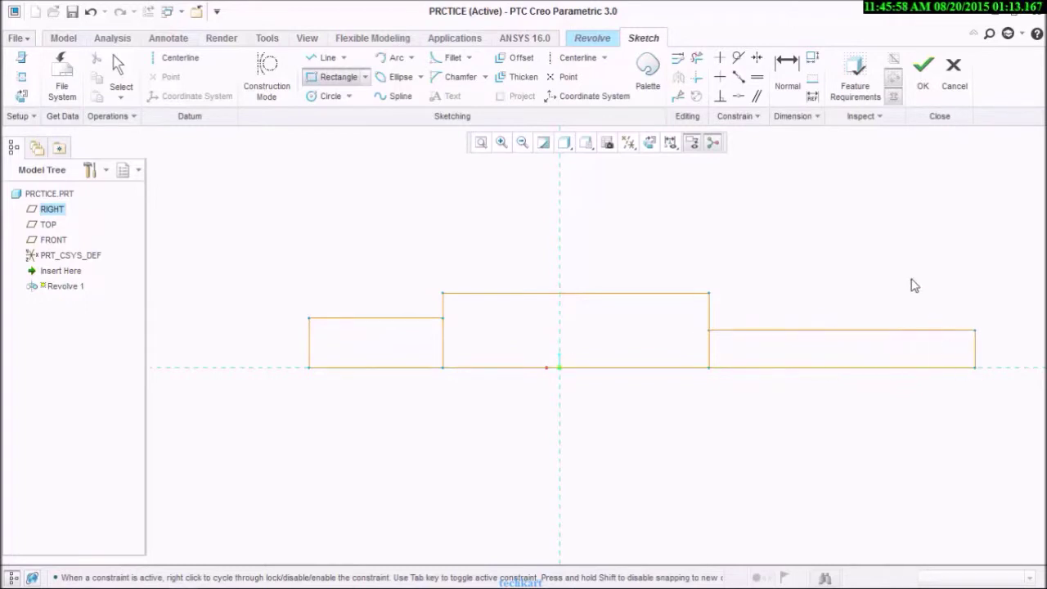
middle_click(683, 237)
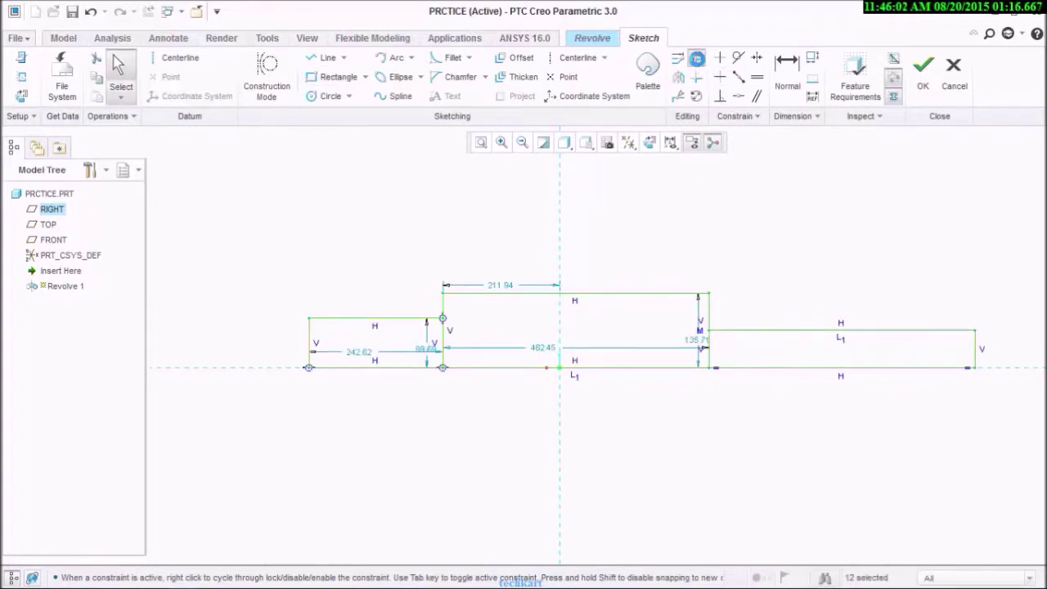
- Trim the overlapping shared edges so the rectangles form one stepped outline
left_click(696, 57)
left_click_drag(725, 362, 661, 357)
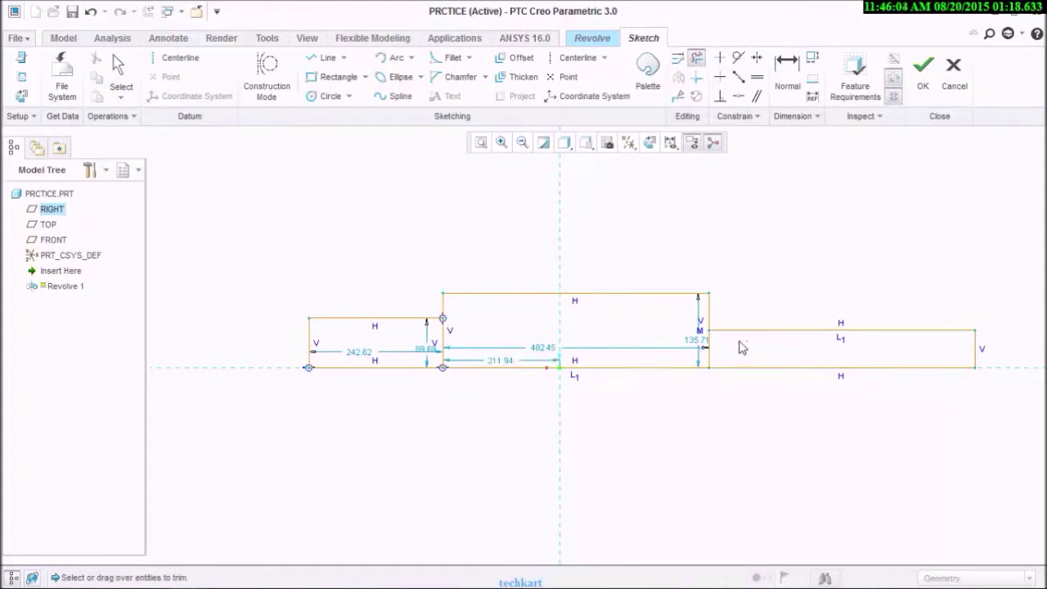
left_click_drag(738, 346, 657, 355)
left_click_drag(489, 342, 405, 358)
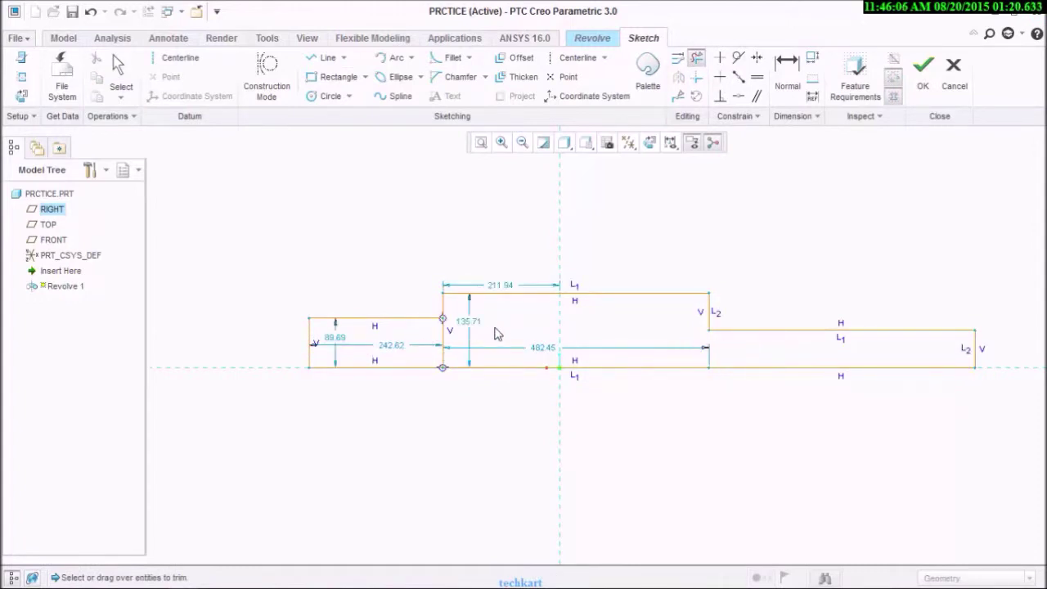
left_click_drag(499, 329, 421, 350)
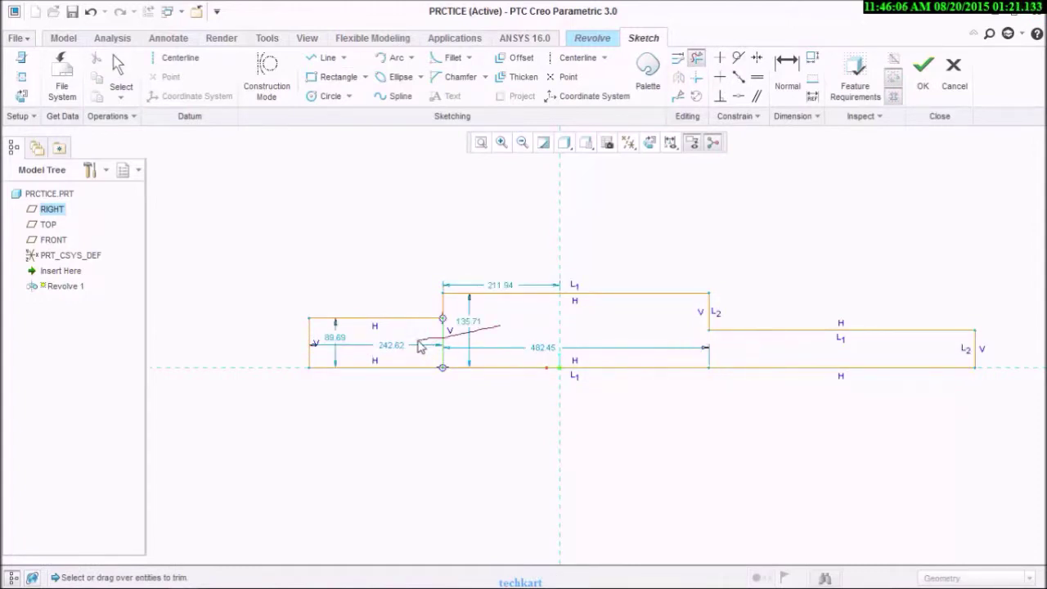
middle_click(499, 226)
scroll(496, 268, "down", 2)
scroll(550, 230, "up", 1)
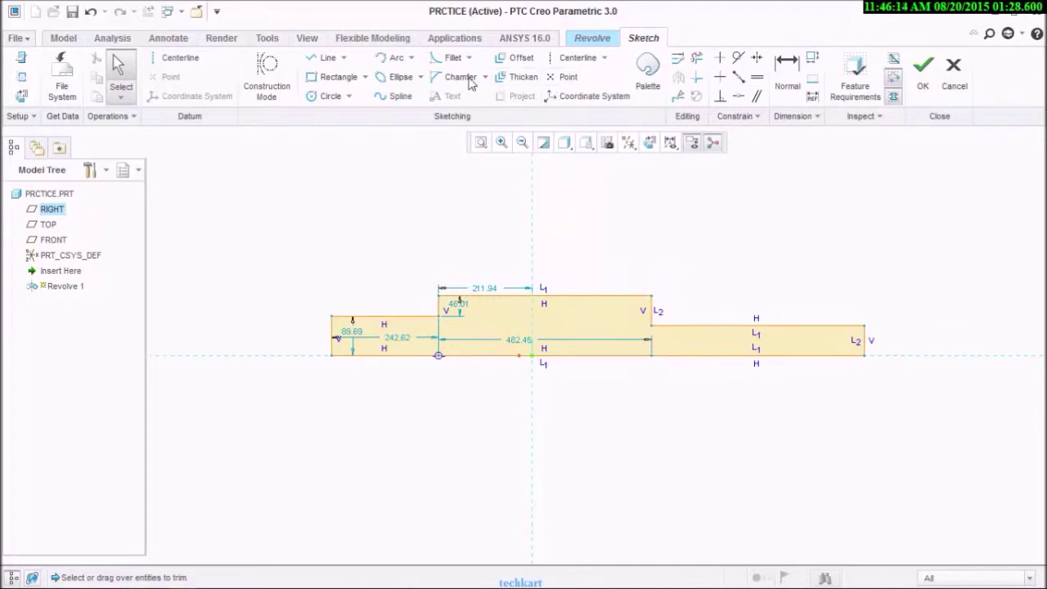
- Cut a small rectangular notch into the right step's top edge, trimming its opening
left_click(337, 76)
left_click(738, 327)
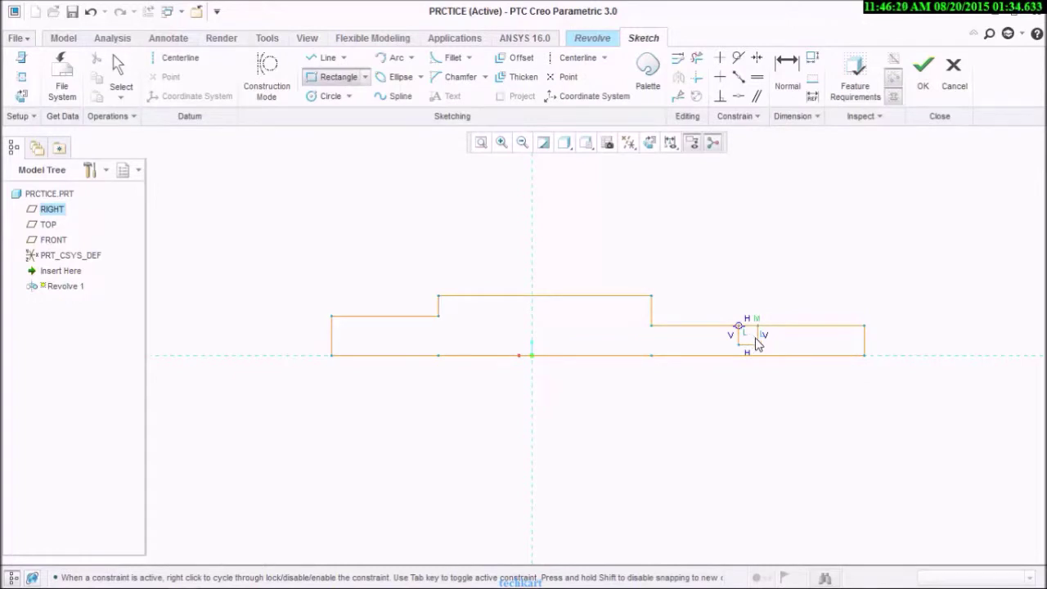
scroll(758, 343, "down", 2)
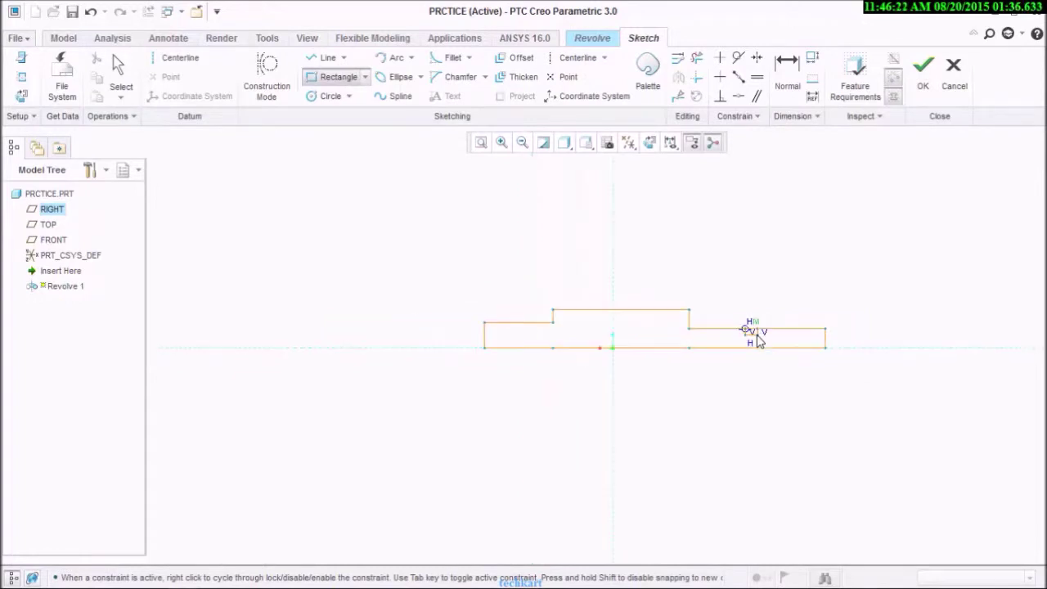
scroll(758, 343, "down", 3)
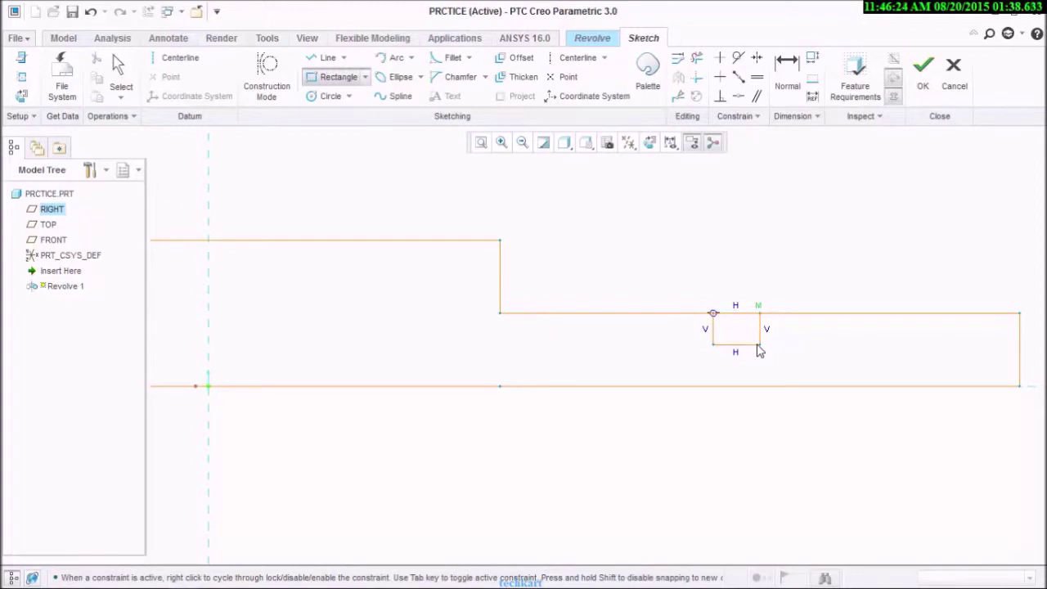
left_click(760, 345)
middle_click(782, 262)
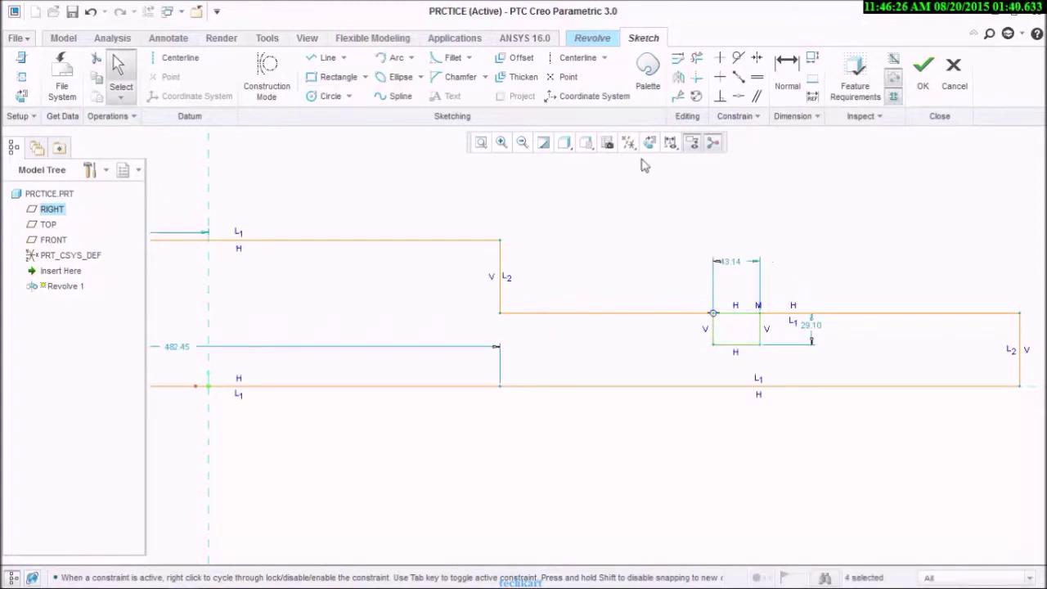
left_click(697, 58)
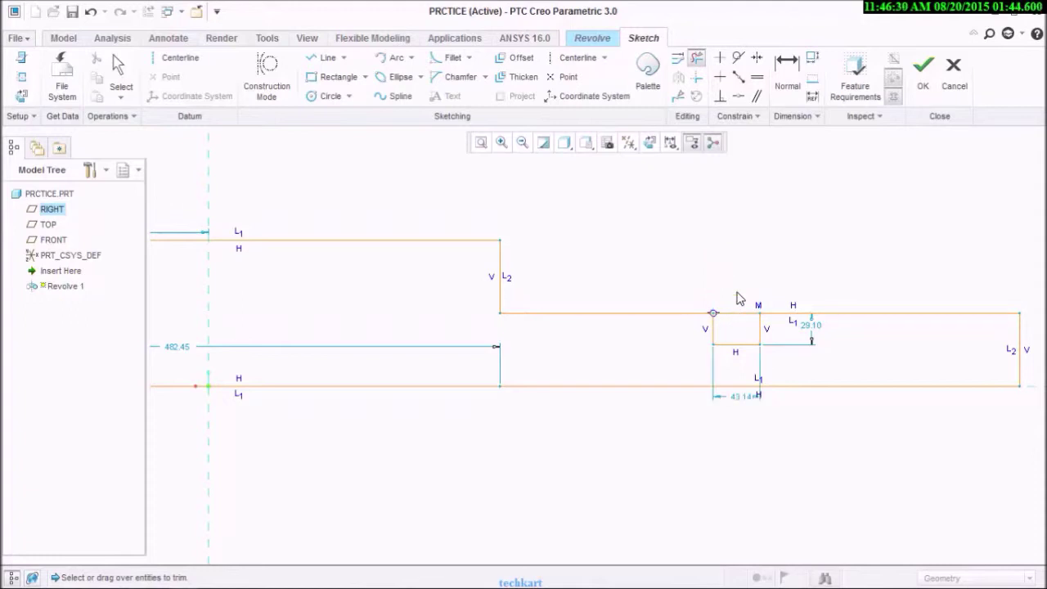
left_click_drag(739, 293, 750, 332)
middle_click(741, 246)
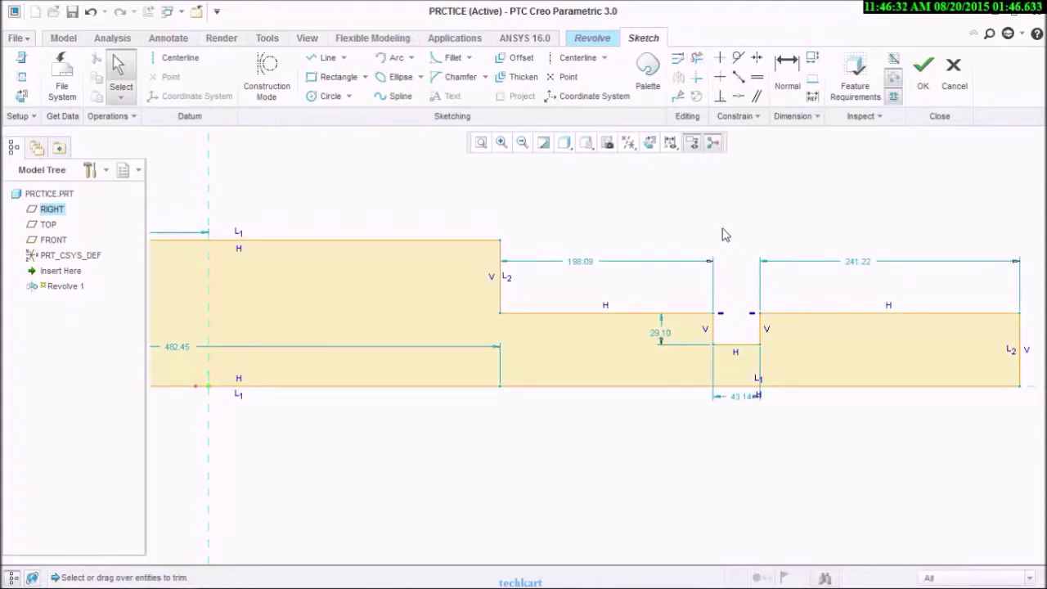
scroll(724, 235, "down", 3)
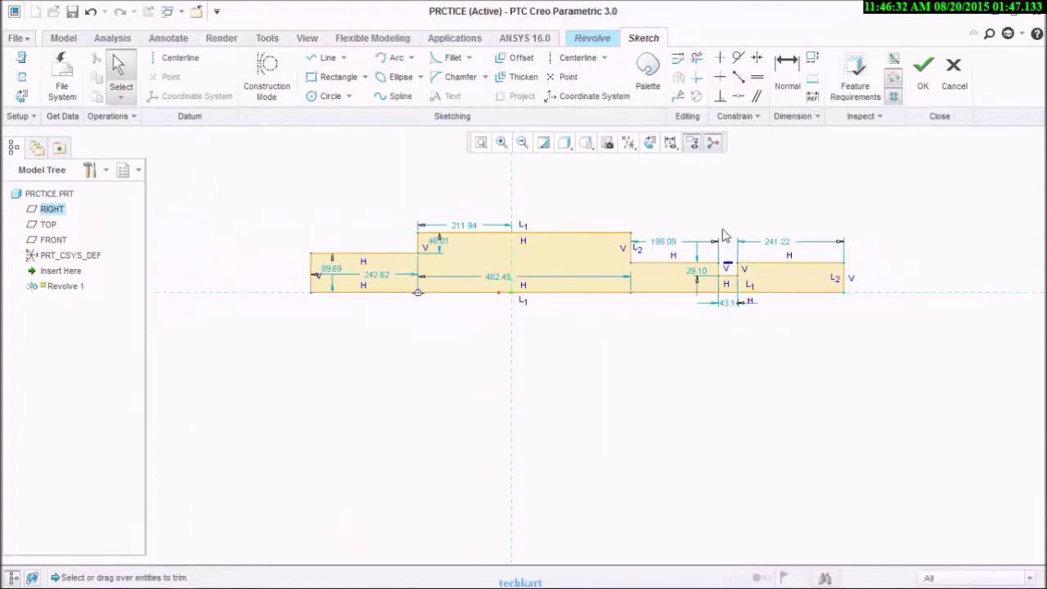
- Draw a horizontal centerline from the origin along the base and finish the sketch
left_click(176, 58)
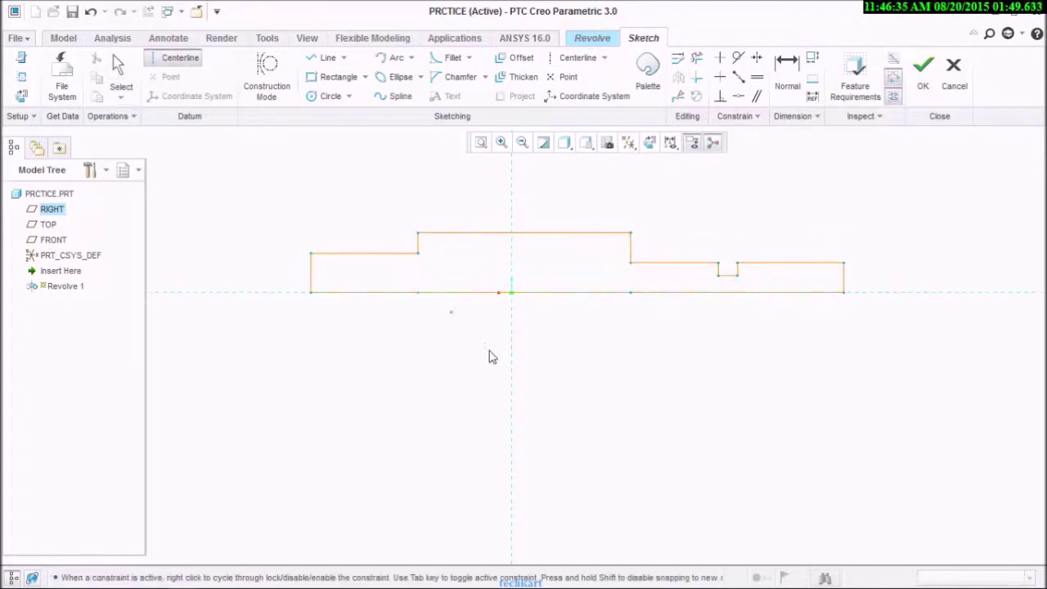
left_click(513, 298)
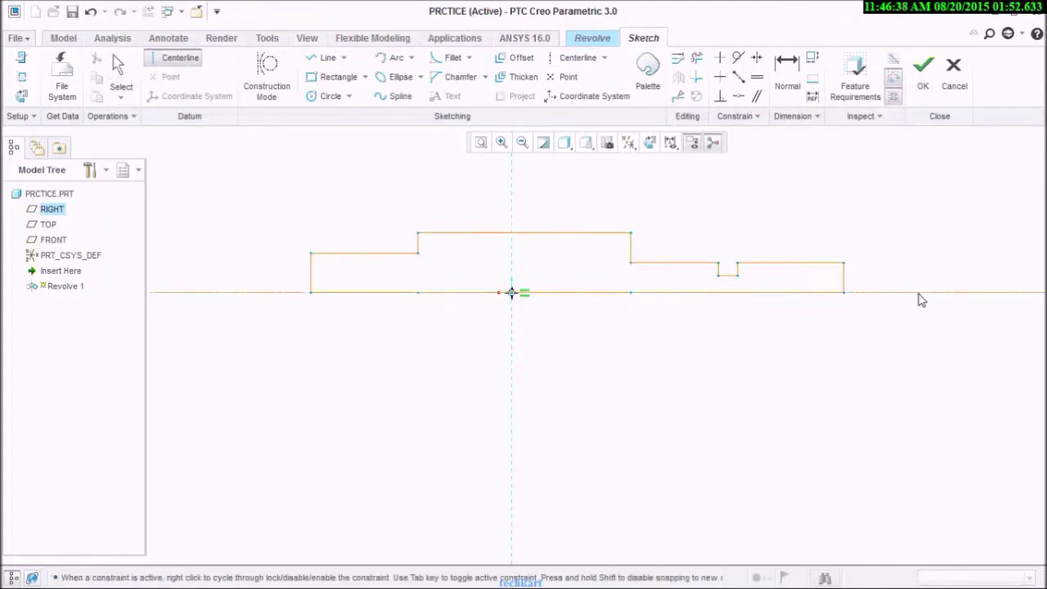
left_click(918, 292)
middle_click(913, 253)
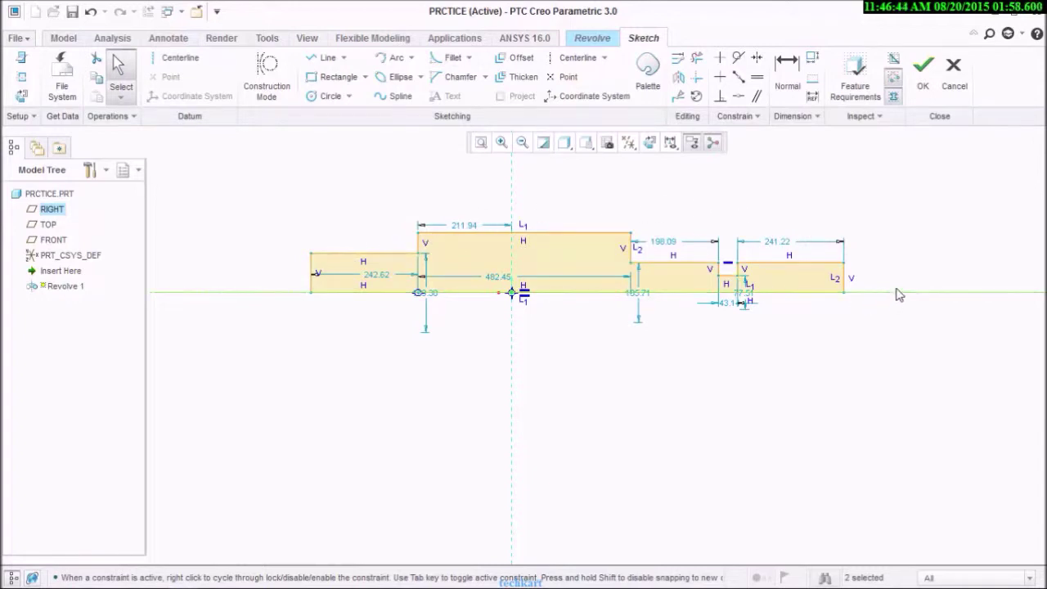
left_click(917, 74)
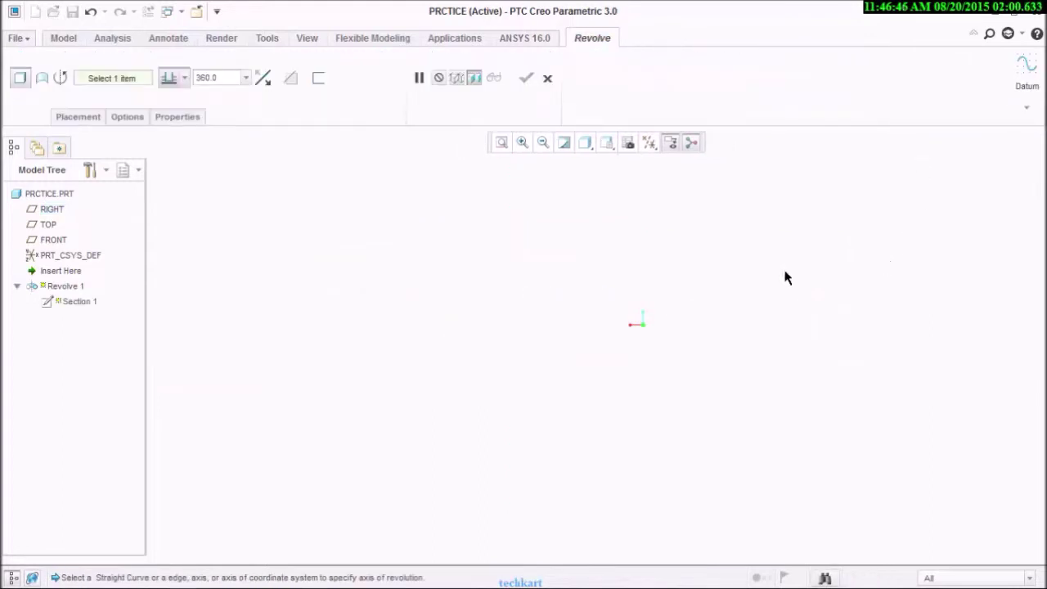
- Set the sketched centerline as the revolve axis and try completing Revolve 1
left_click(78, 117)
left_click(166, 206)
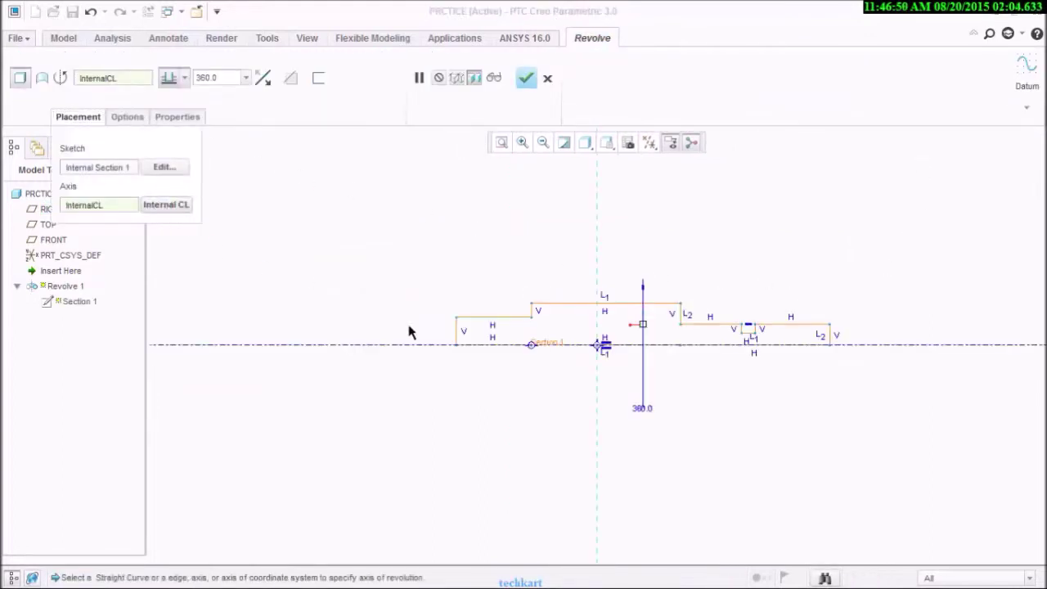
scroll(609, 368, "down", 3)
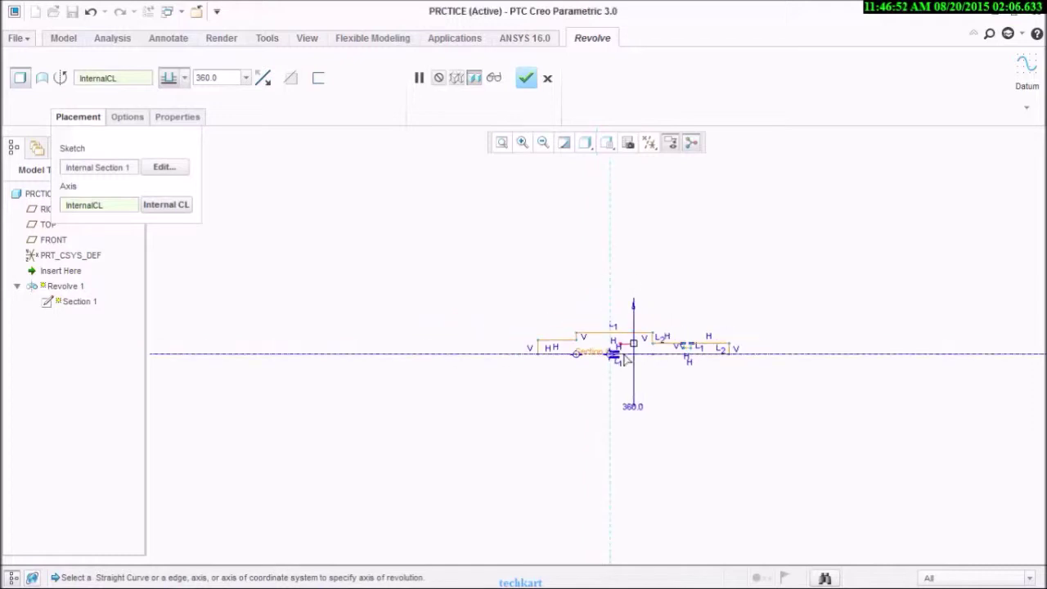
scroll(619, 335, "up", 3)
left_click(530, 81)
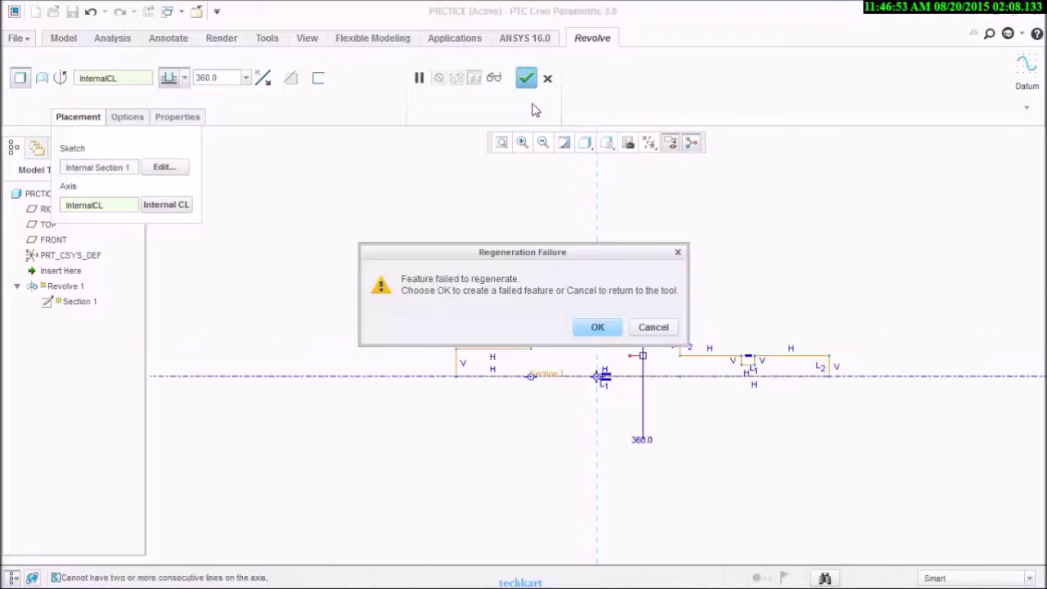
- Cancel the regeneration failure, resume the revolve, and reopen its section sketch
left_click(652, 330)
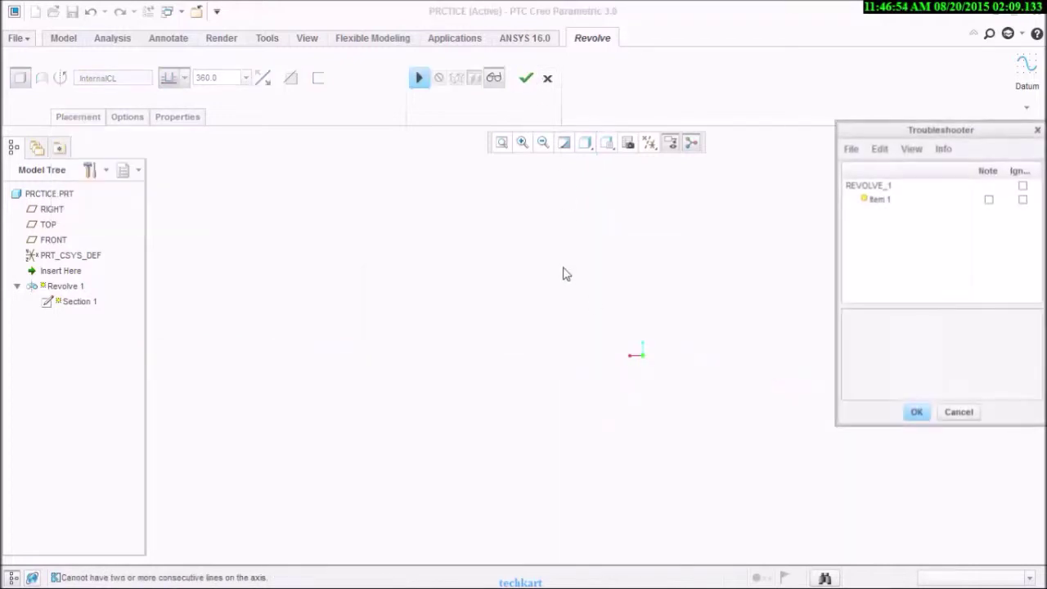
left_click(418, 79)
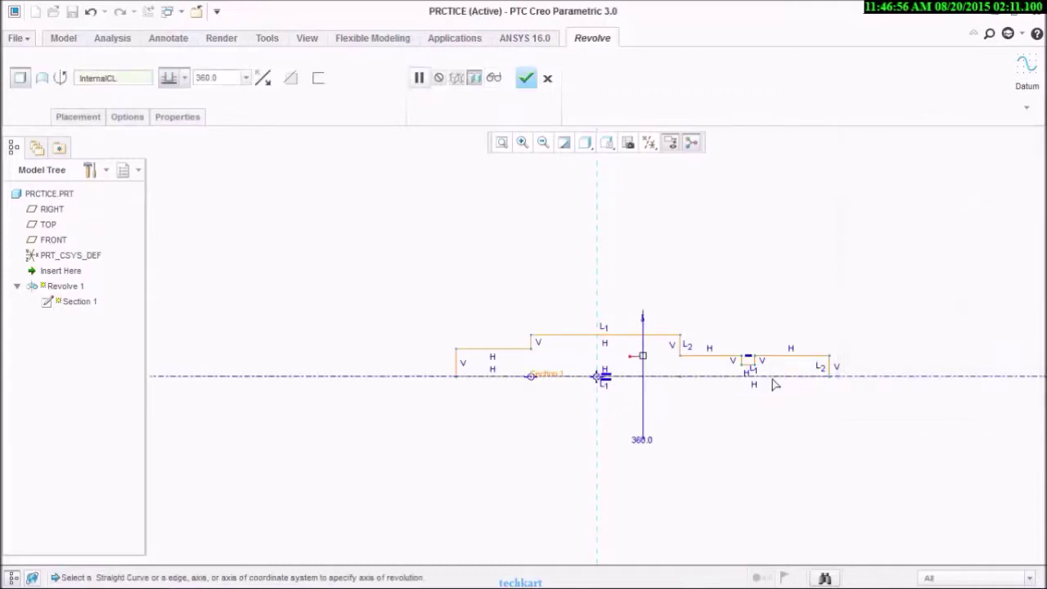
left_click(92, 118)
left_click(164, 167)
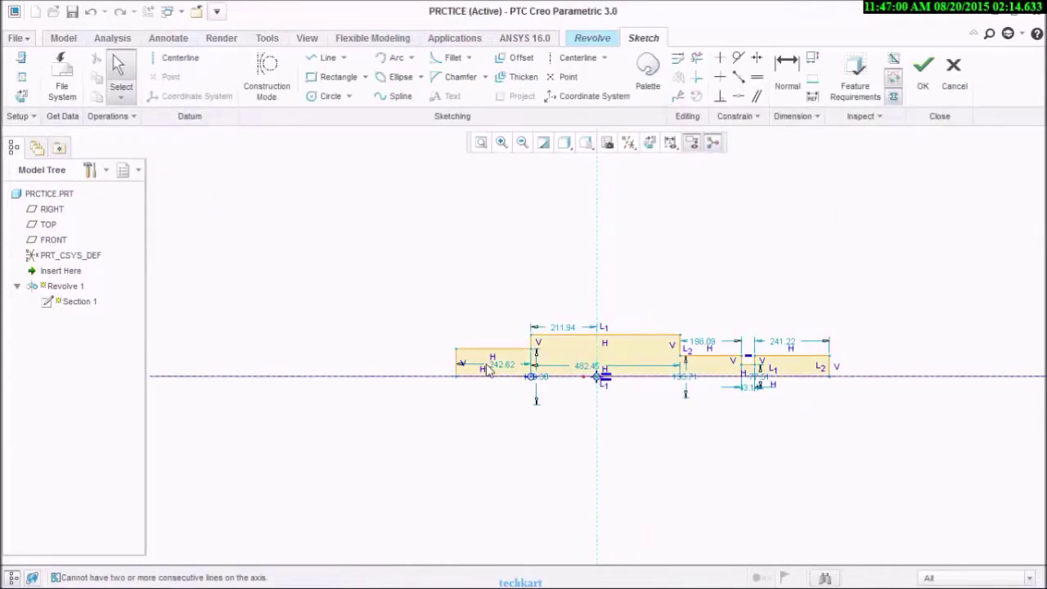
- Delete the leftover base segments and their dimension lying along the centerline
scroll(398, 351, "up", 5)
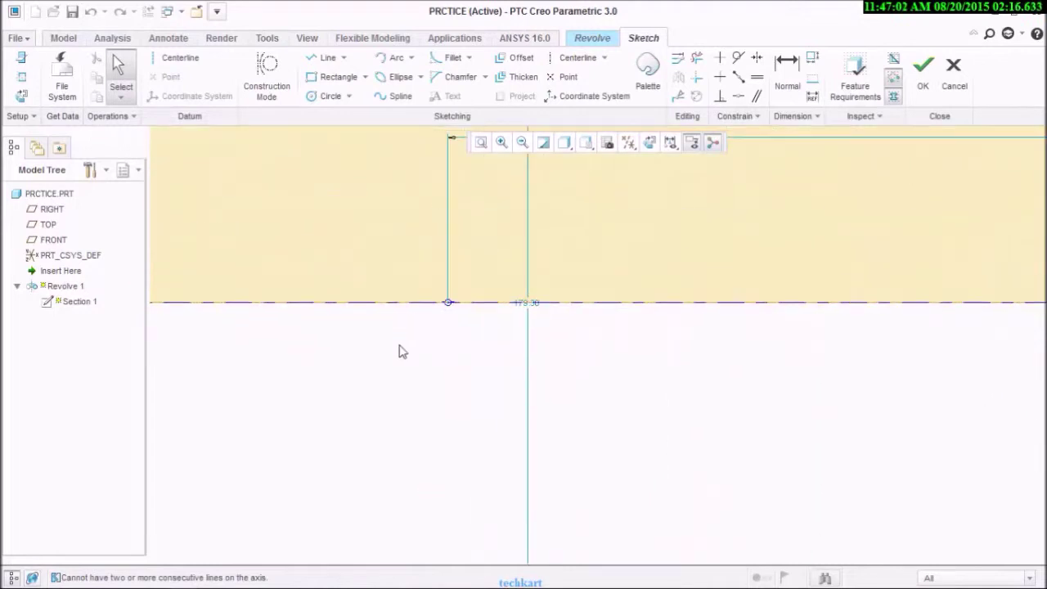
scroll(434, 355, "down", 7)
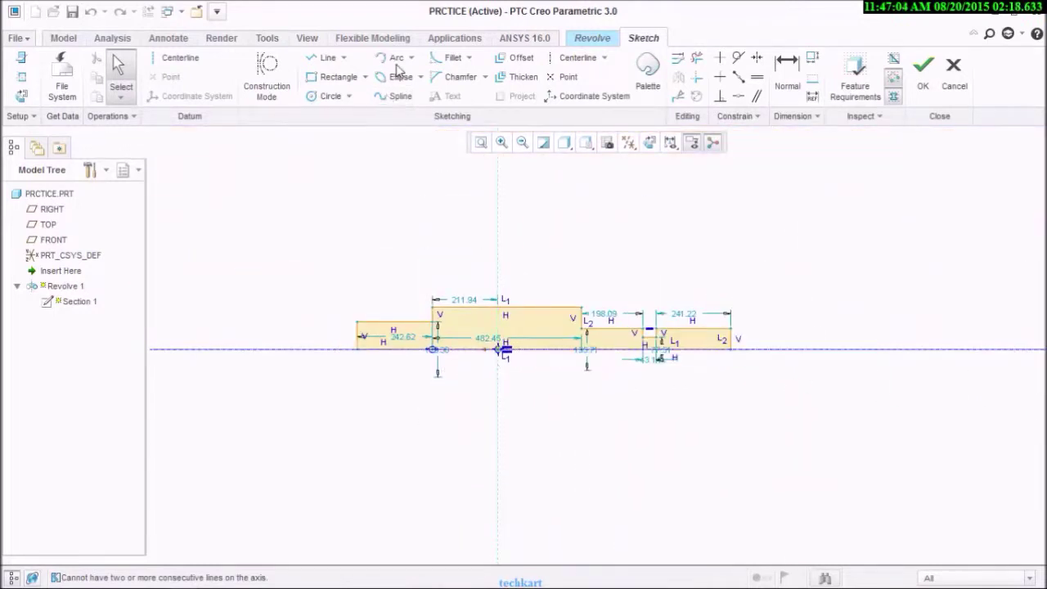
left_click(699, 59)
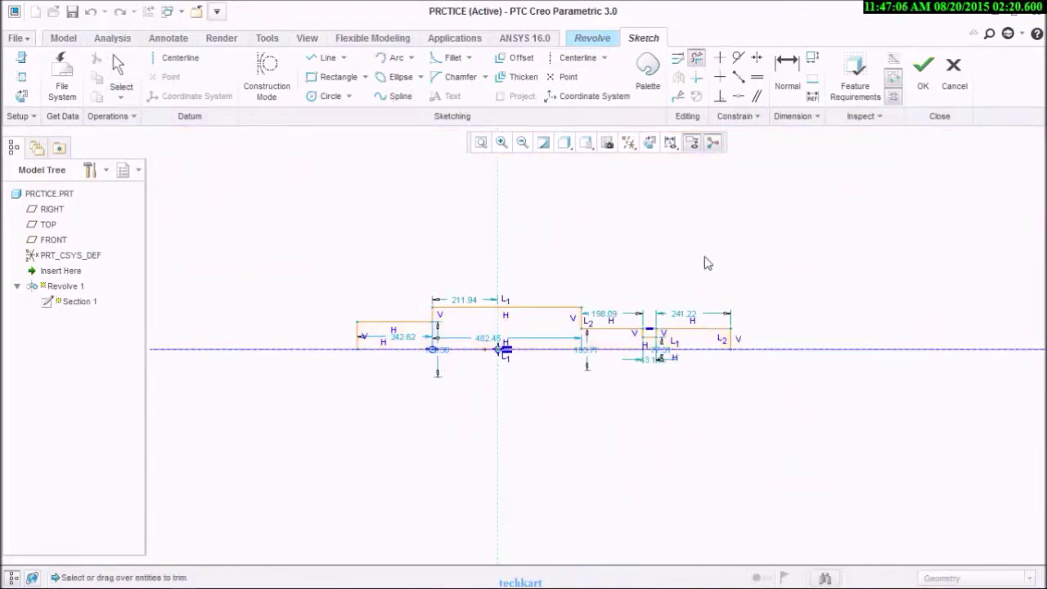
scroll(675, 356, "down", 3)
scroll(672, 363, "up", 4)
scroll(675, 364, "up", 2)
left_click_drag(708, 304, 693, 403)
scroll(498, 372, "down", 4)
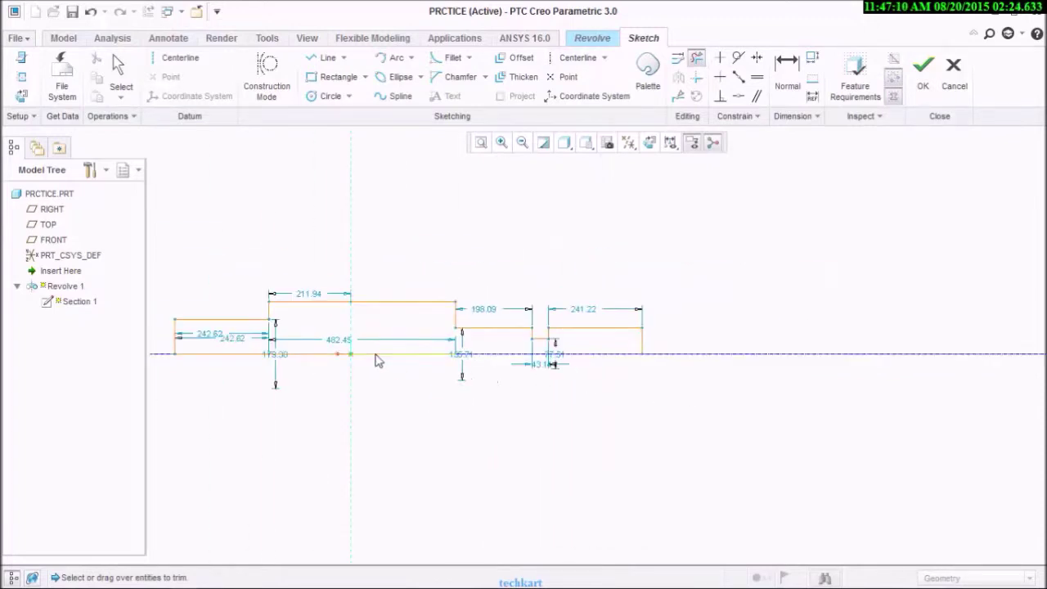
scroll(377, 352, "up", 3)
mouse_move(278, 337)
left_mouse_down()
mouse_move(301, 382)
mouse_move(344, 418)
left_mouse_up()
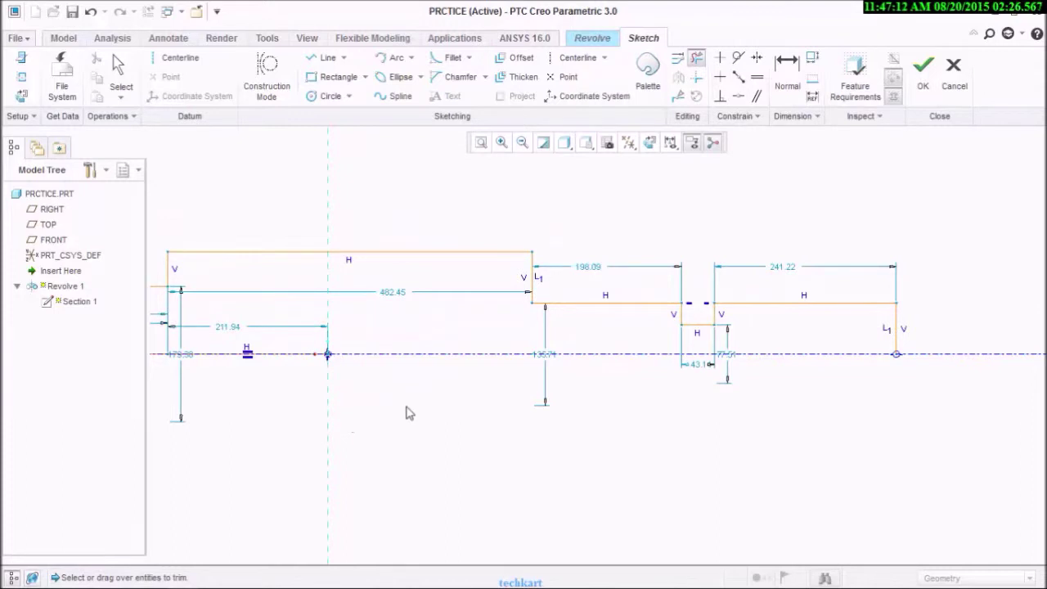
scroll(390, 411, "down", 3)
scroll(274, 401, "up", 2)
scroll(274, 401, "up", 2)
left_click_drag(295, 368, 429, 441)
left_click_drag(491, 356, 498, 449)
scroll(498, 445, "down", 3)
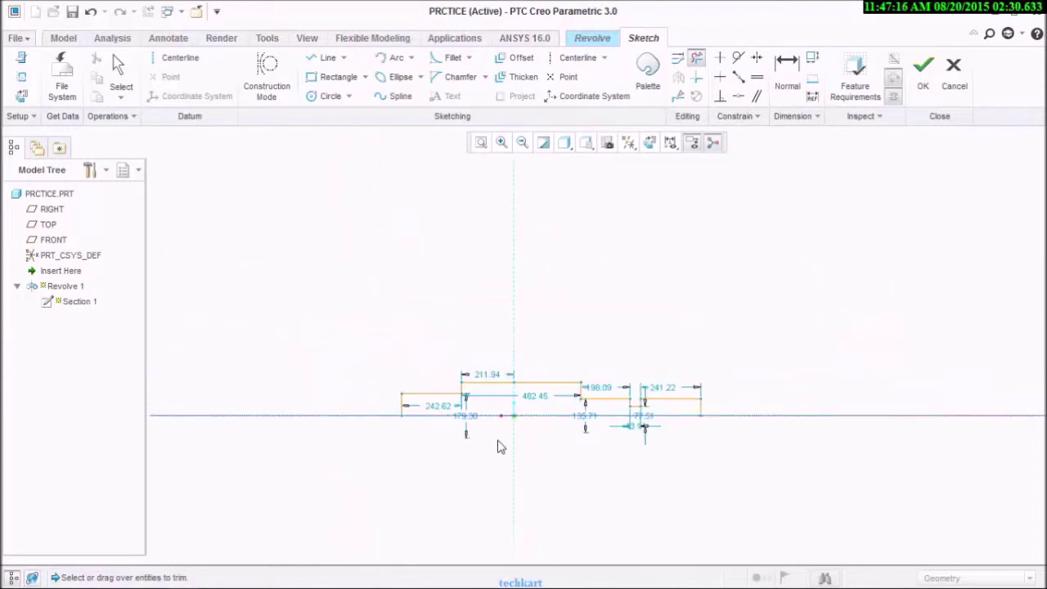
scroll(512, 405, "up", 3)
scroll(509, 415, "down", 1)
scroll(509, 415, "down", 2)
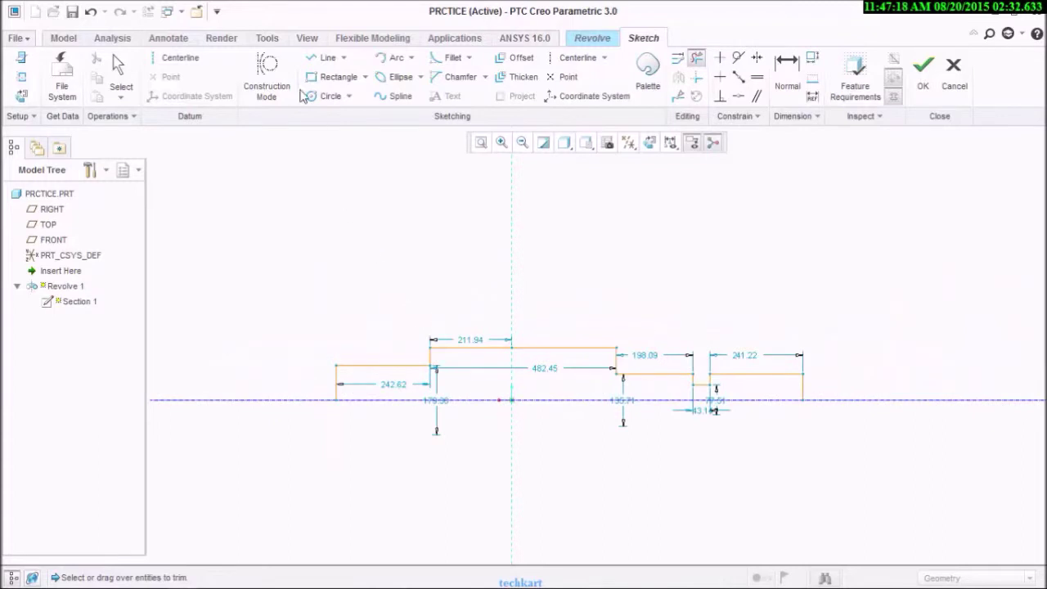
- Close the profile with a line along the centerline and exit the sketch
left_click(325, 58)
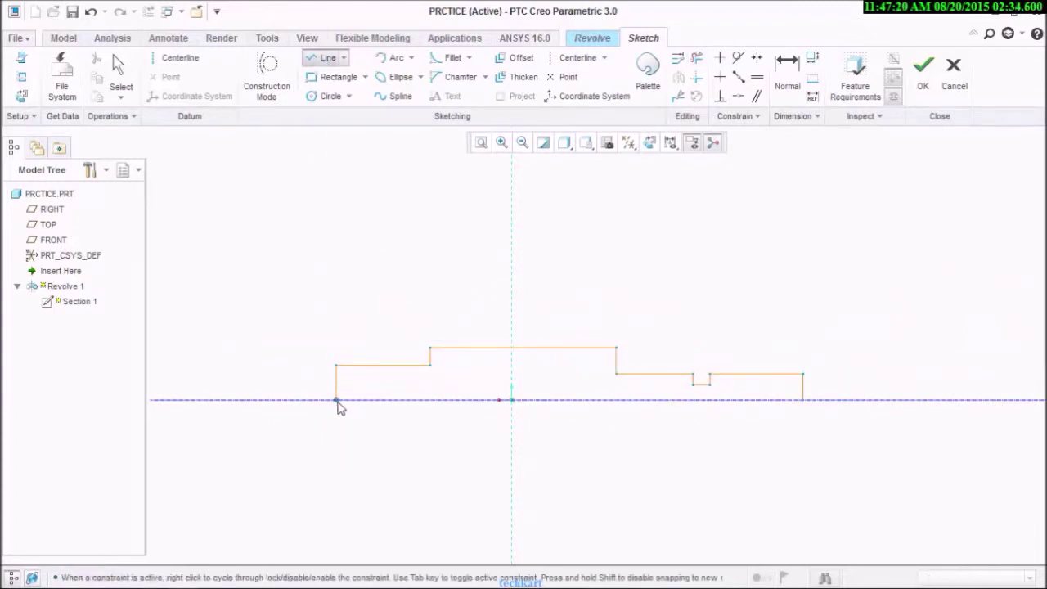
left_click(337, 400)
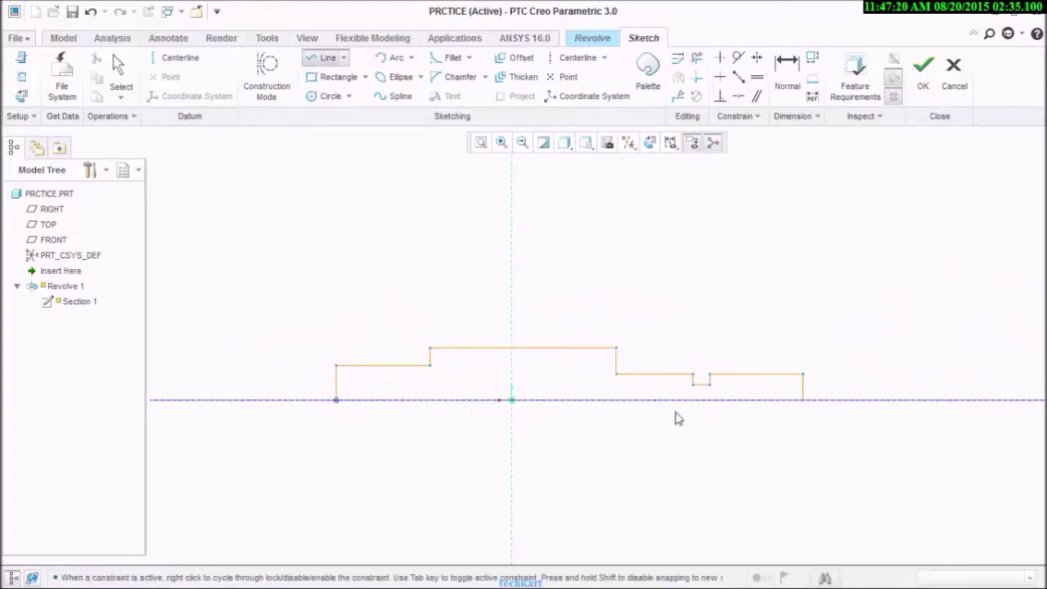
left_click(804, 400)
middle_click(854, 336)
middle_click(857, 329)
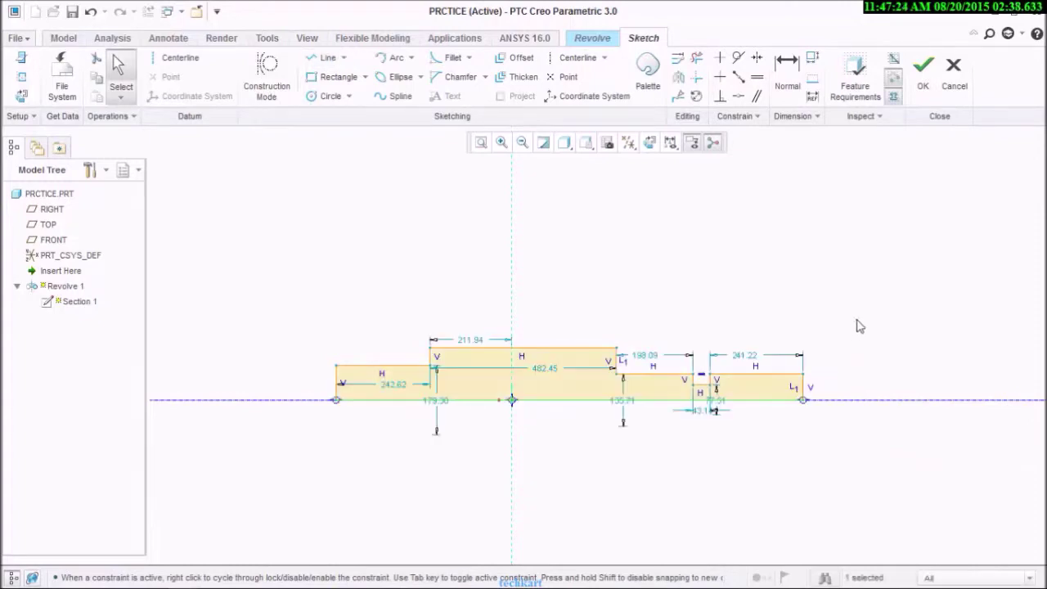
left_click(924, 88)
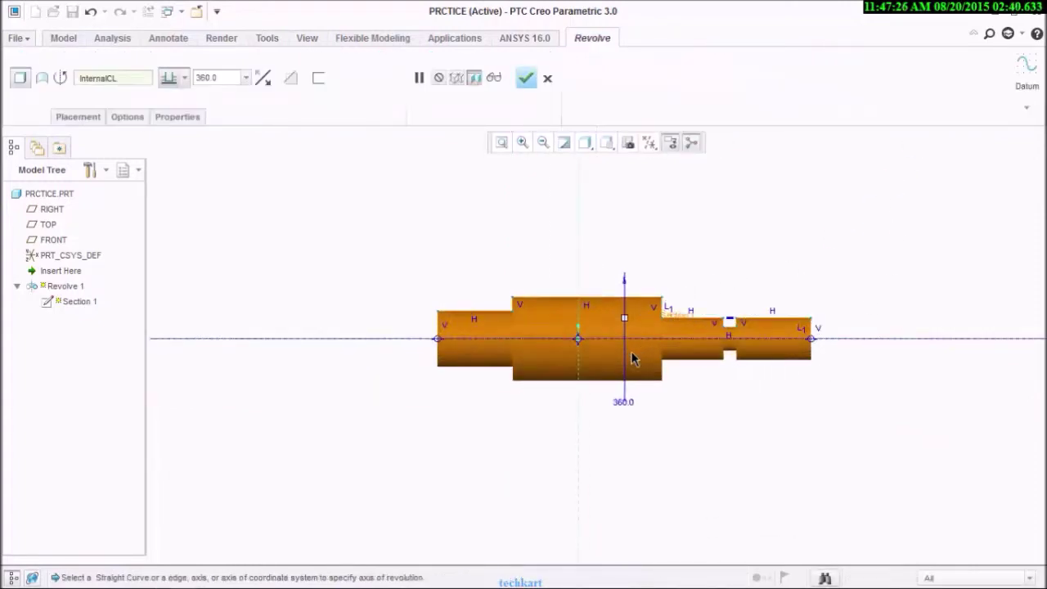
- Finish Revolve 1 as a solid stepped shaft with a groove and inspect it
middle_click_drag(695, 337, 678, 402)
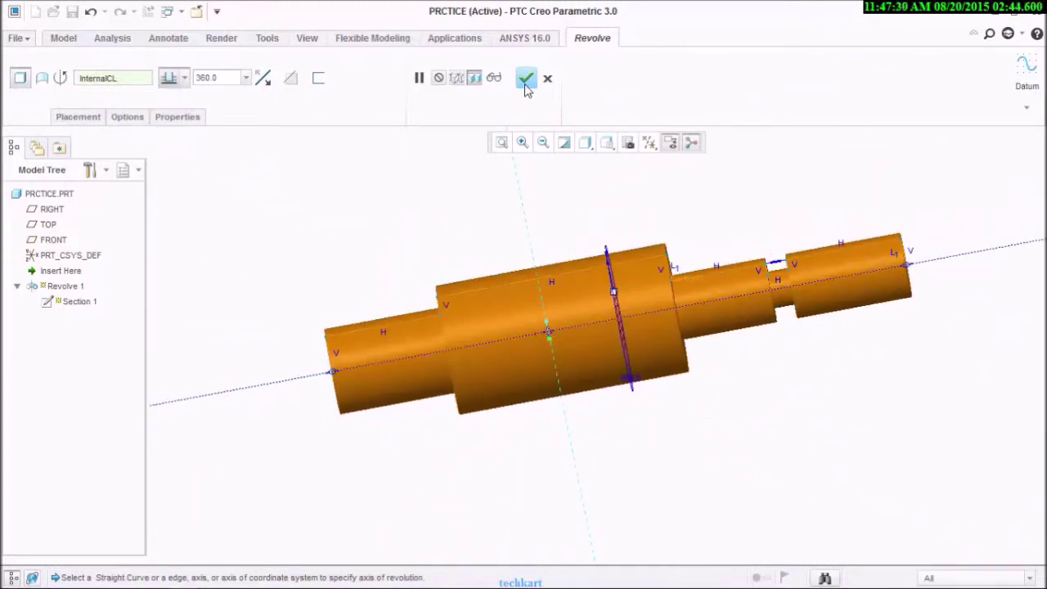
left_click(525, 78)
left_click(415, 211)
scroll(573, 330, "down", 2)
scroll(573, 330, "up", 6)
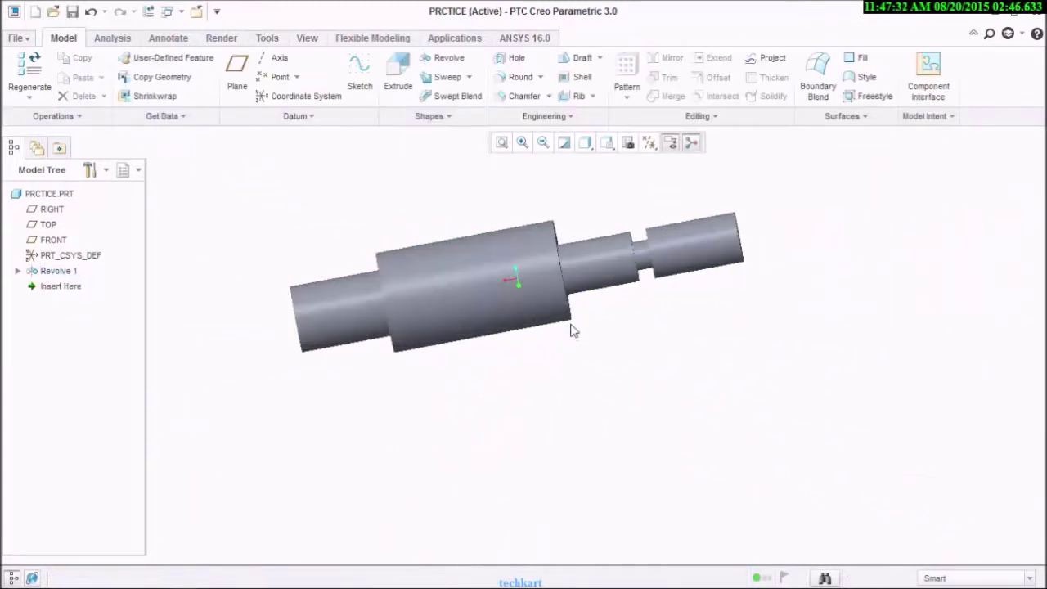
scroll(570, 328, "down", 3)
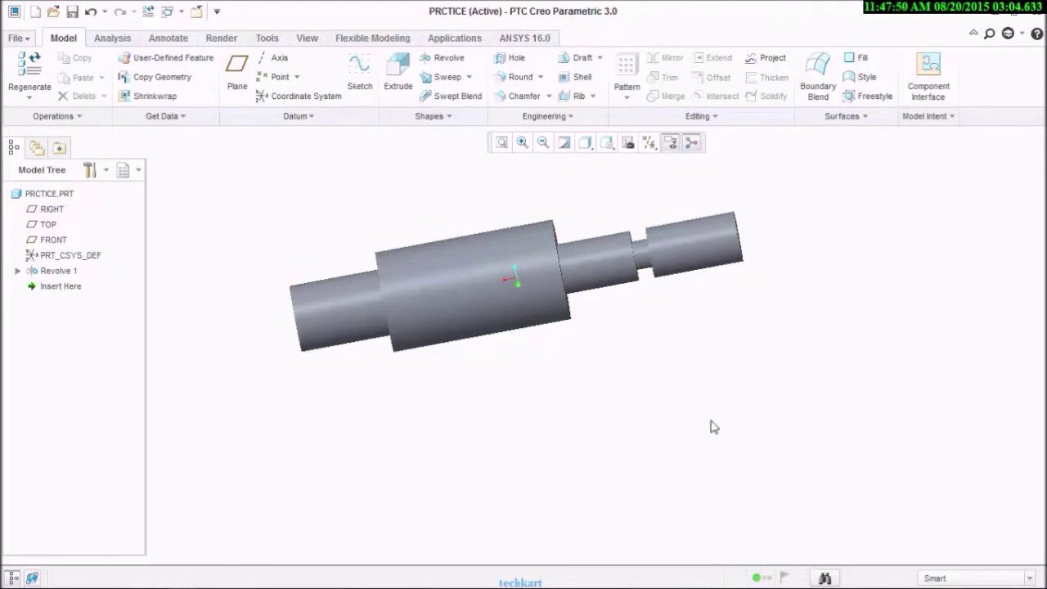
middle_click_drag(384, 461, 362, 390)
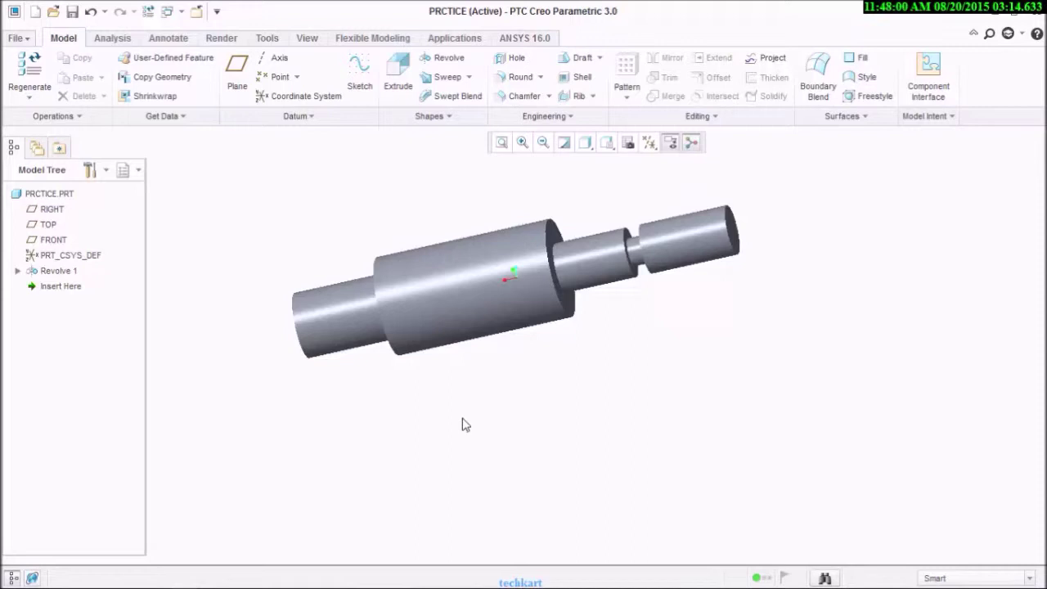
left_click(447, 313)
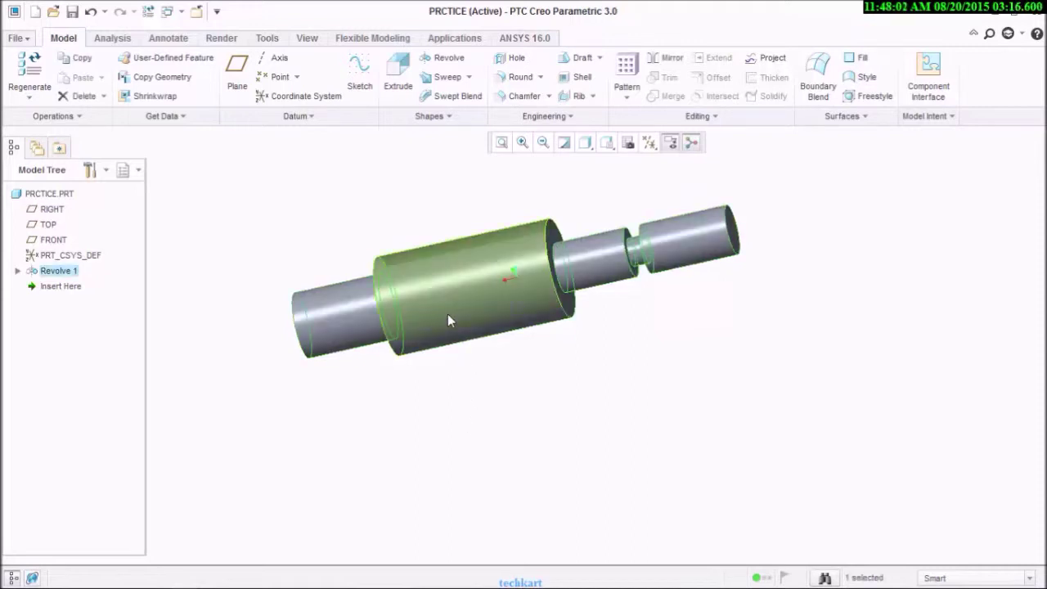
- Edit Revolve 1's definition and review its Placement and 360.0 angle Options
right_click(63, 274)
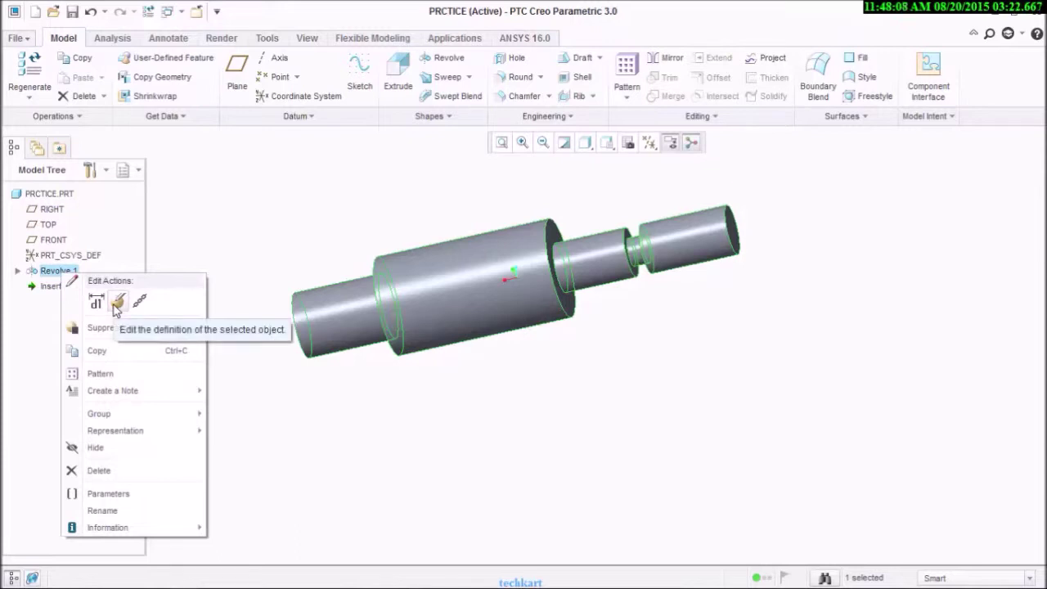
left_click(116, 304)
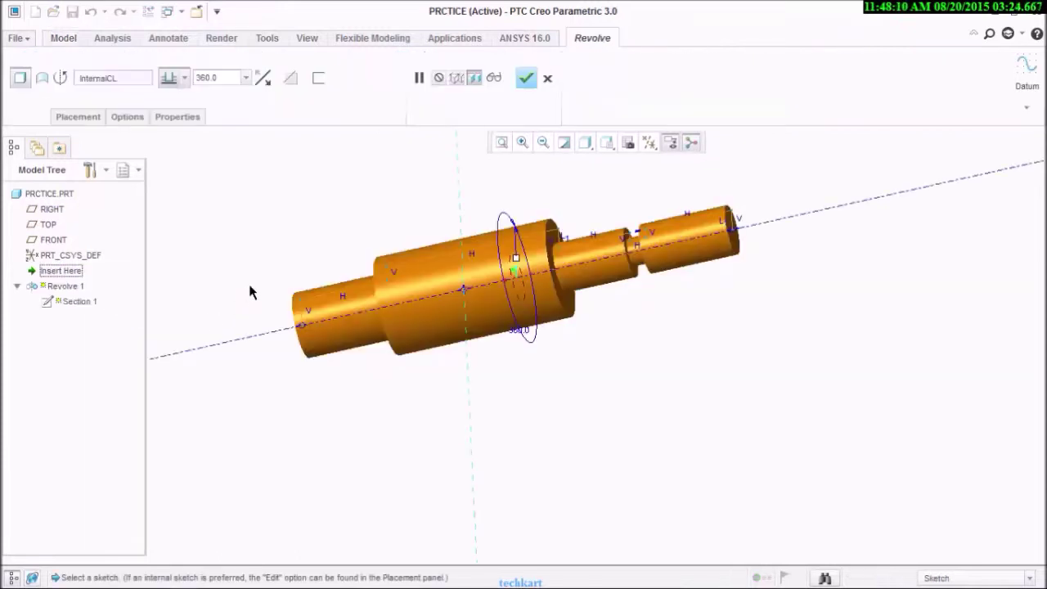
left_click(78, 117)
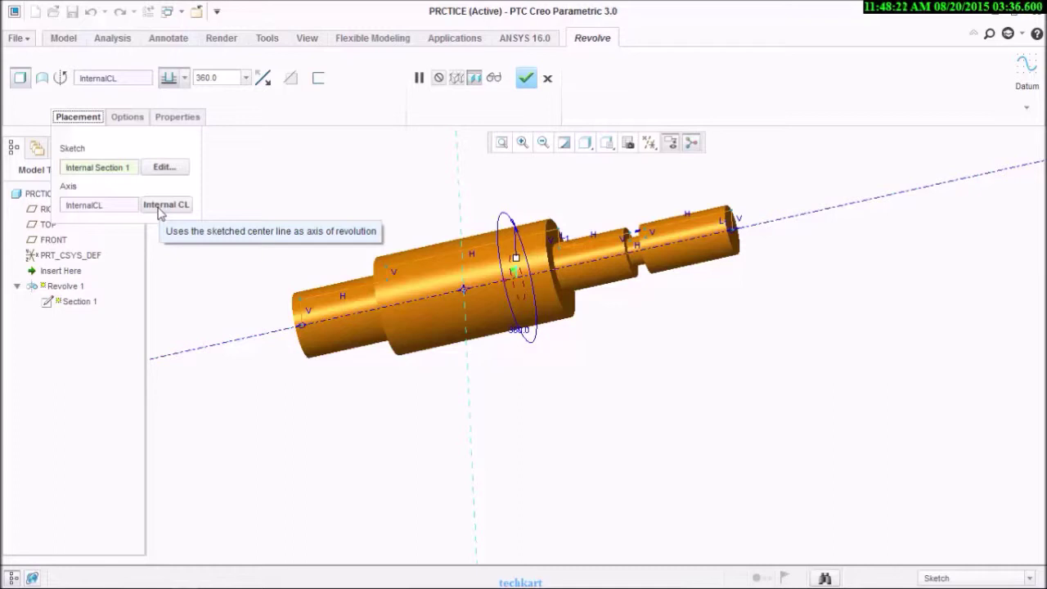
left_click(133, 117)
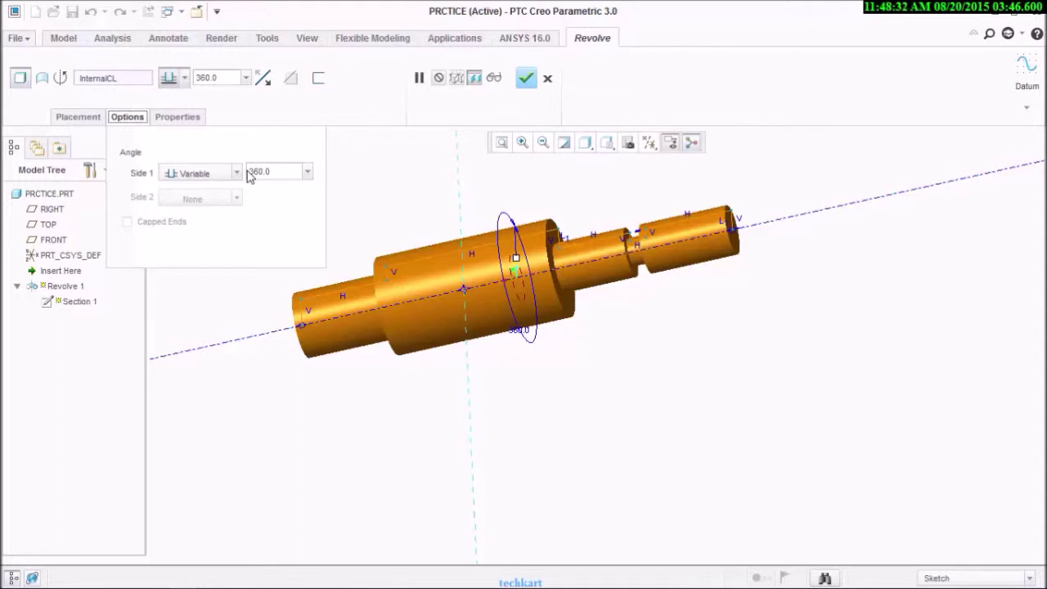
- Set Side 1 to 20° and Side 2 to a variable 90° angle
left_click_drag(253, 171, 275, 171)
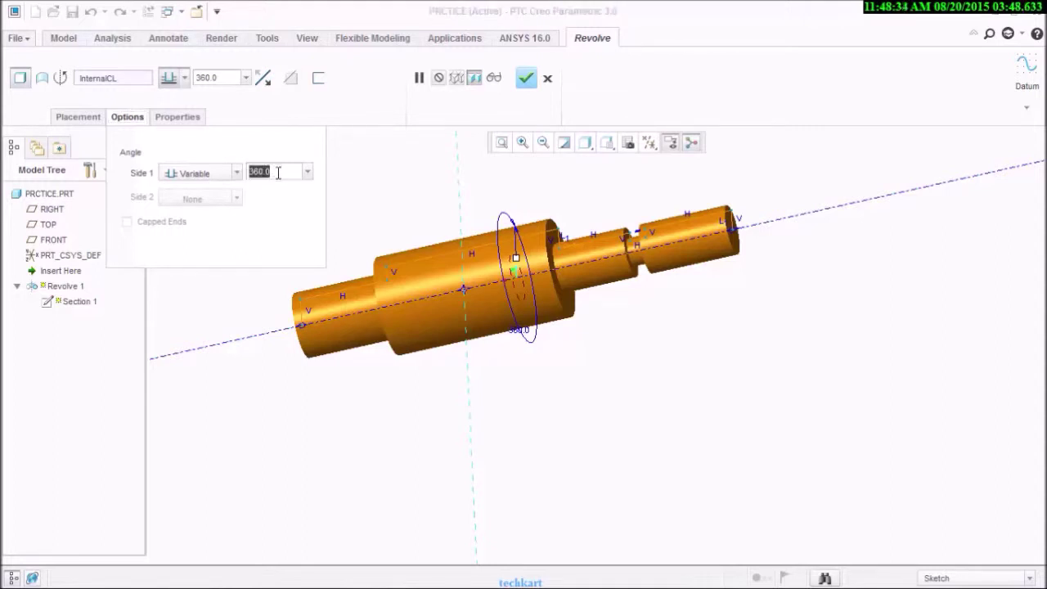
type("2")
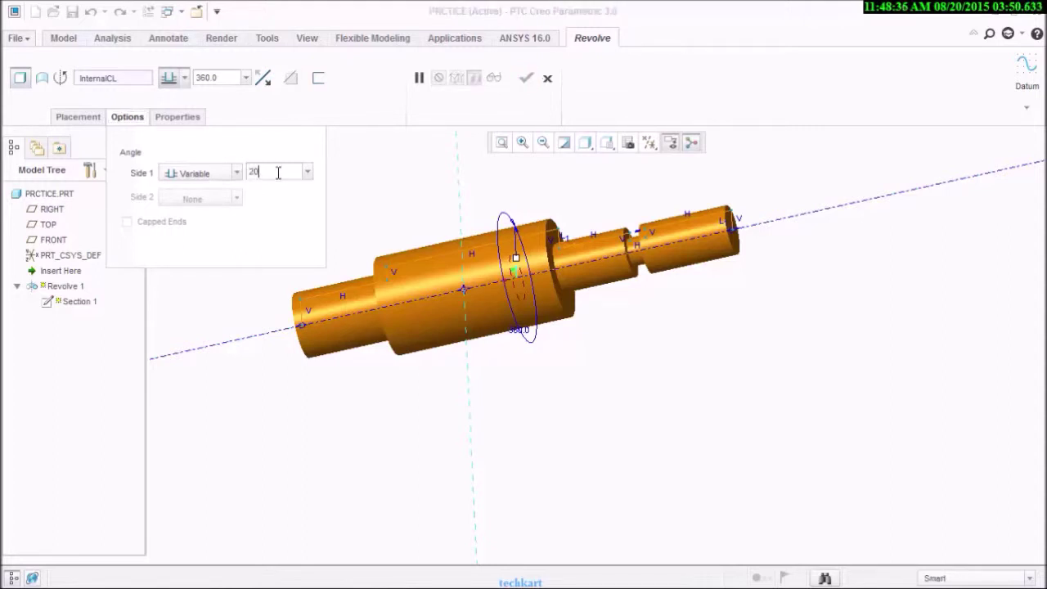
type("0")
key("Return")
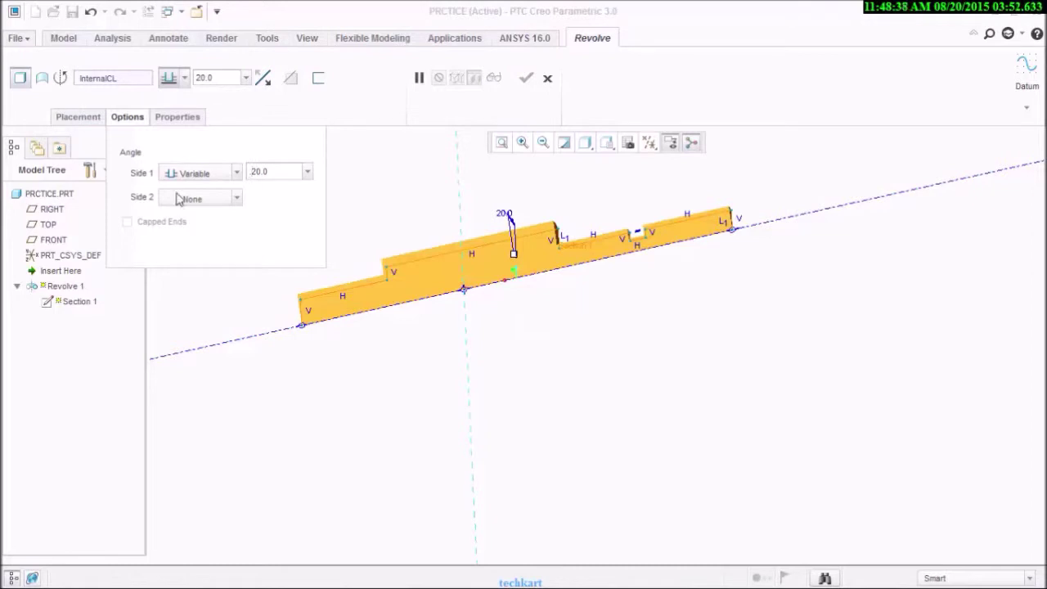
left_click(236, 199)
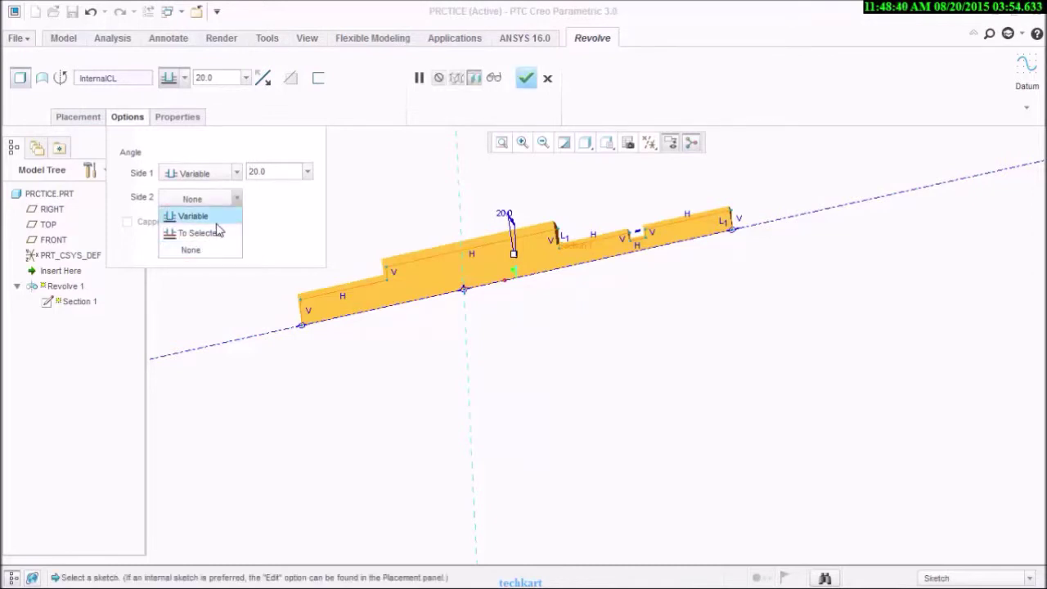
left_click(219, 231)
left_click(235, 199)
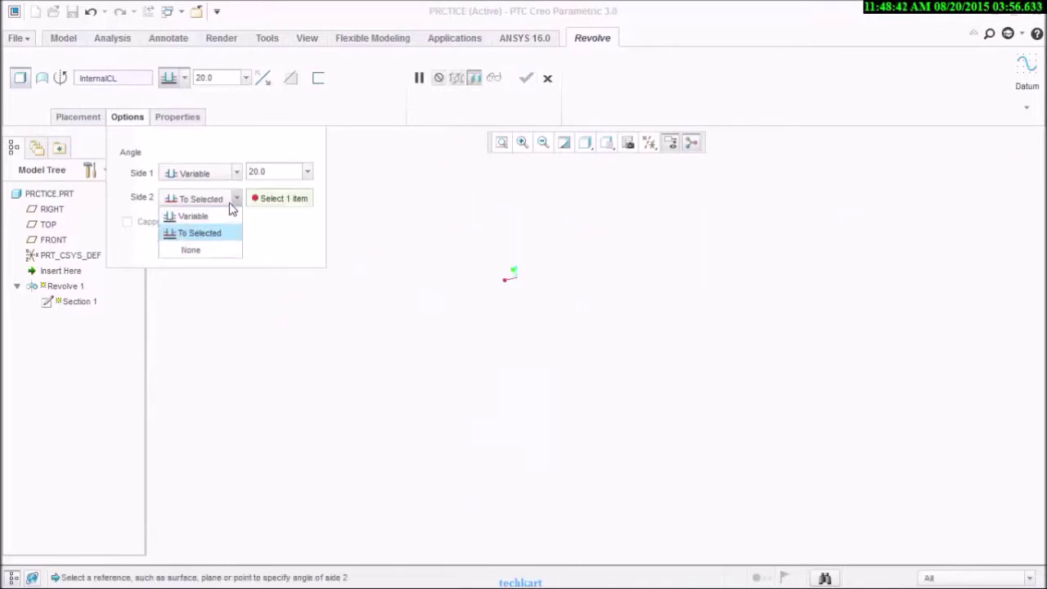
left_click(228, 216)
double_click(279, 197)
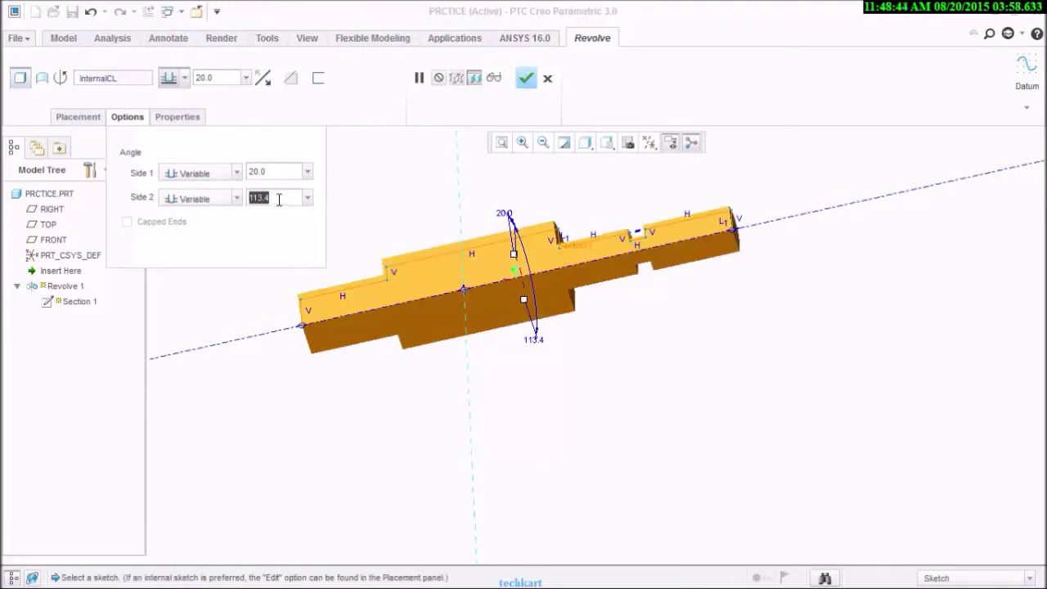
type("90")
key("Return")
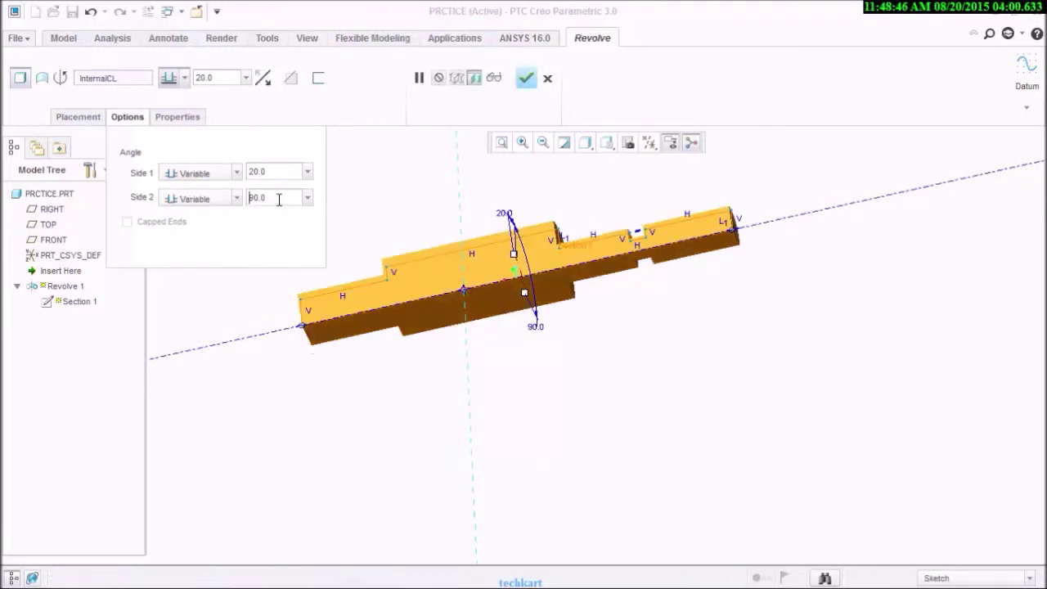
- Change Side 1 to 90° to form a half-disc, then make the revolve a surface
middle_click_drag(513, 312, 446, 354)
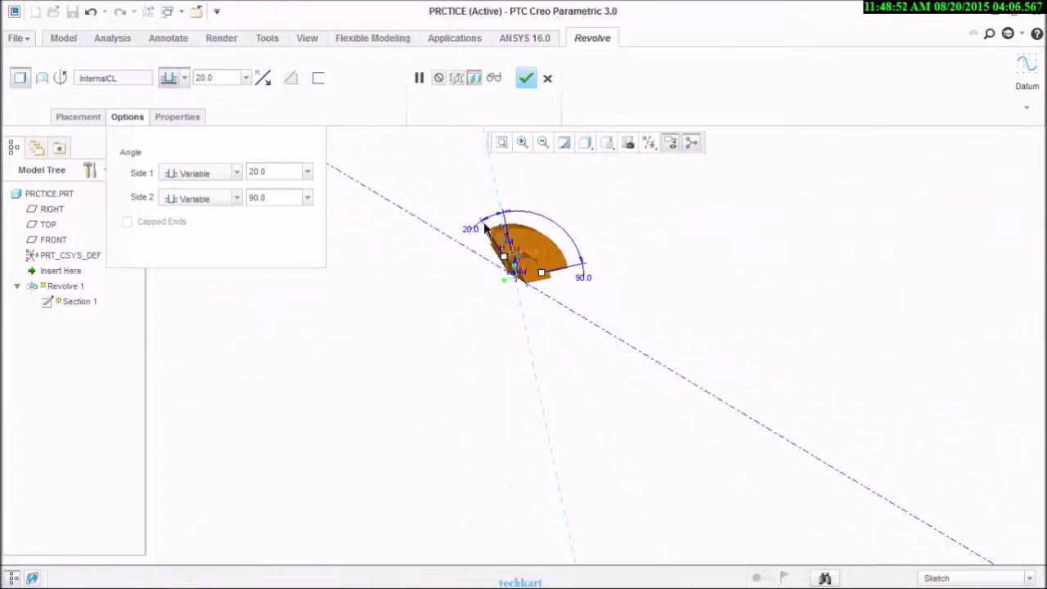
double_click(277, 175)
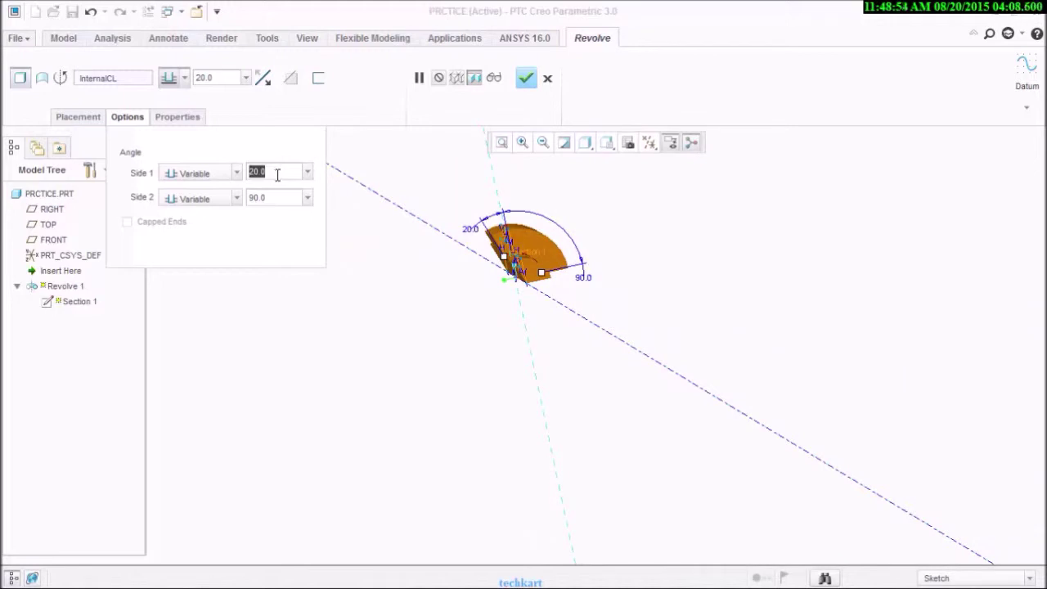
type("90")
key("Return")
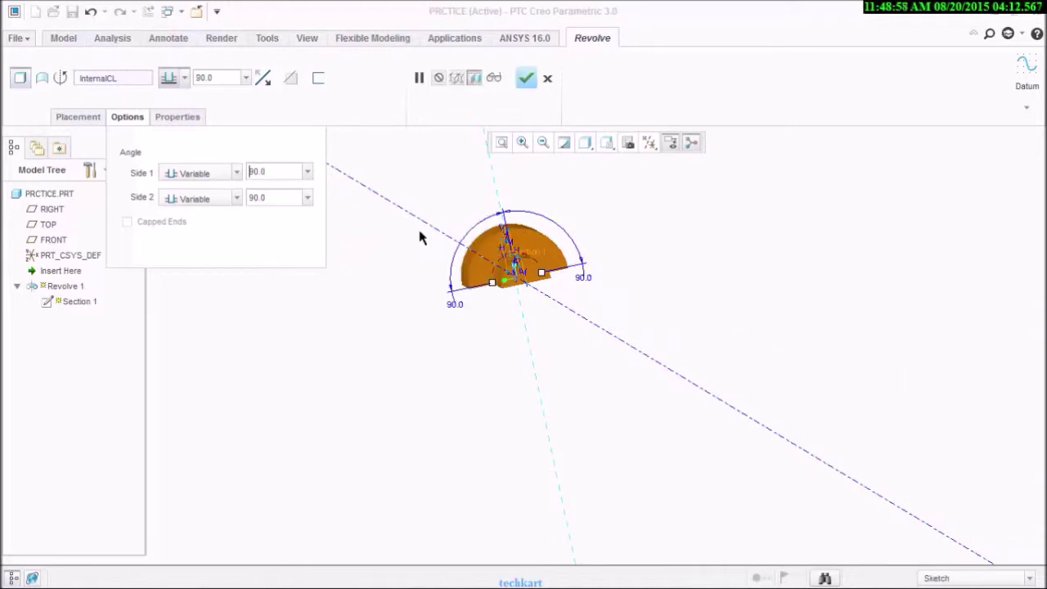
scroll(425, 234, "down", 5)
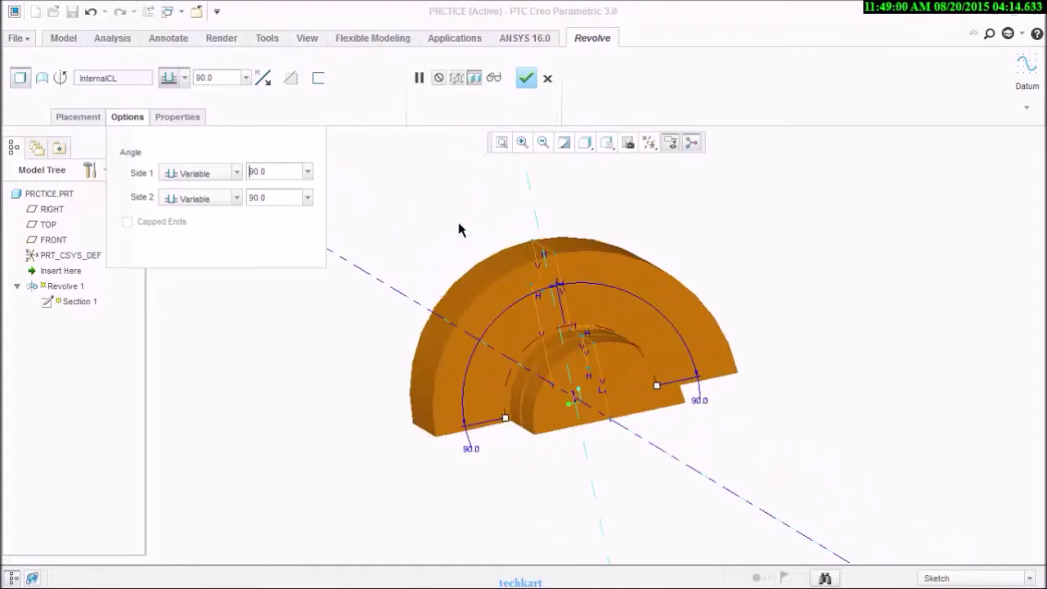
scroll(460, 230, "up", 2)
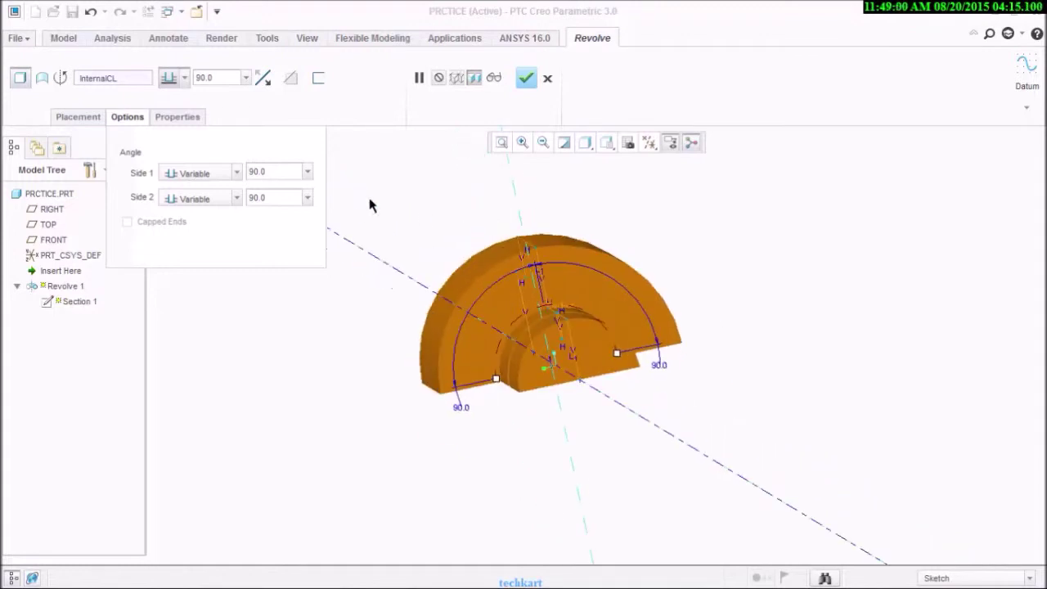
left_click(43, 79)
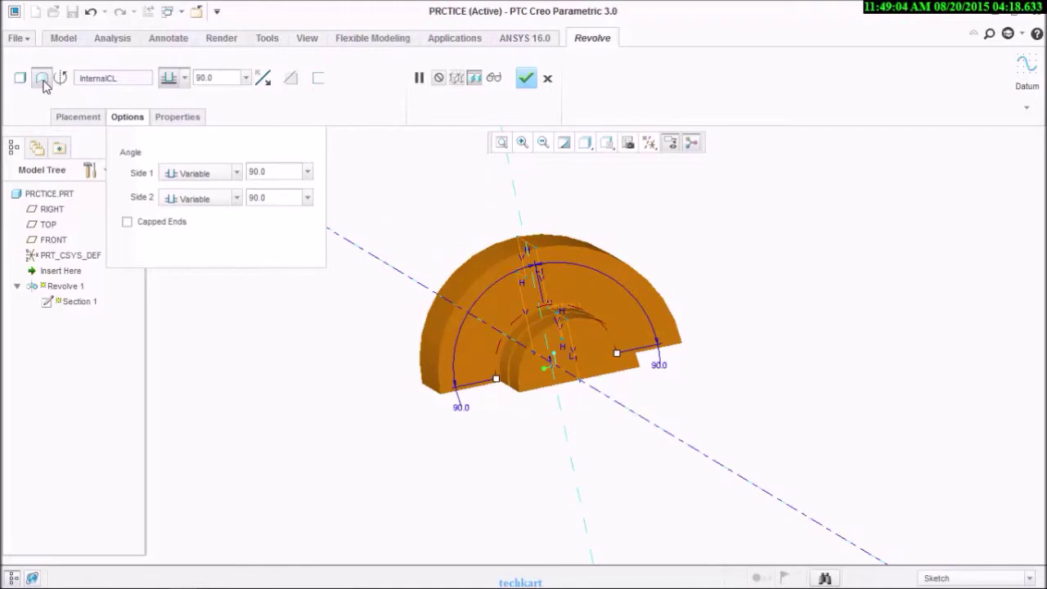
- Toggle Capped Ends on and back off, leaving the revolved surface ends open
middle_click_drag(507, 245, 500, 283)
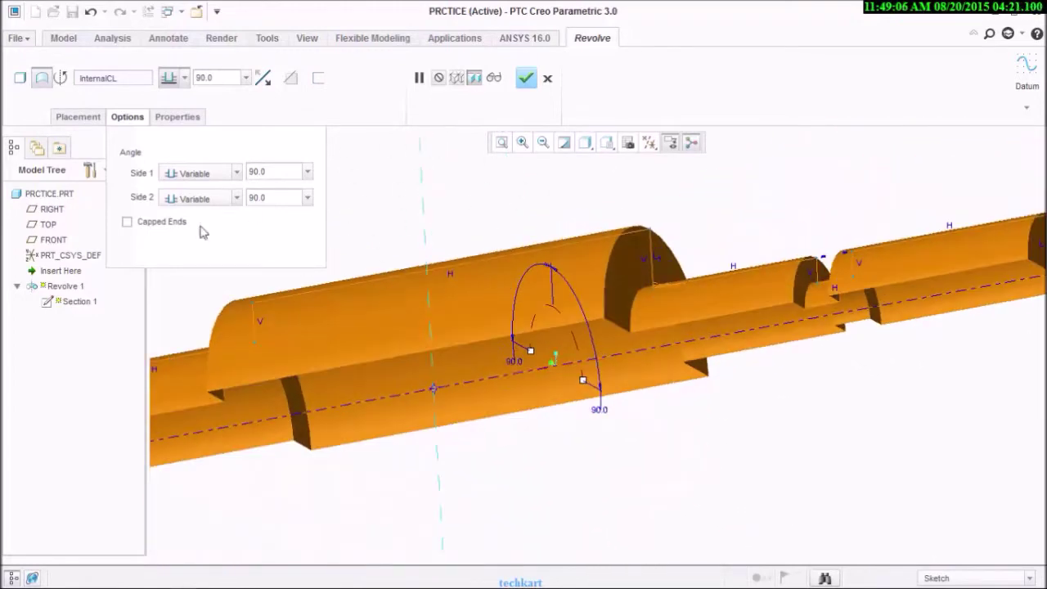
left_click(128, 222)
scroll(357, 264, "down", 3)
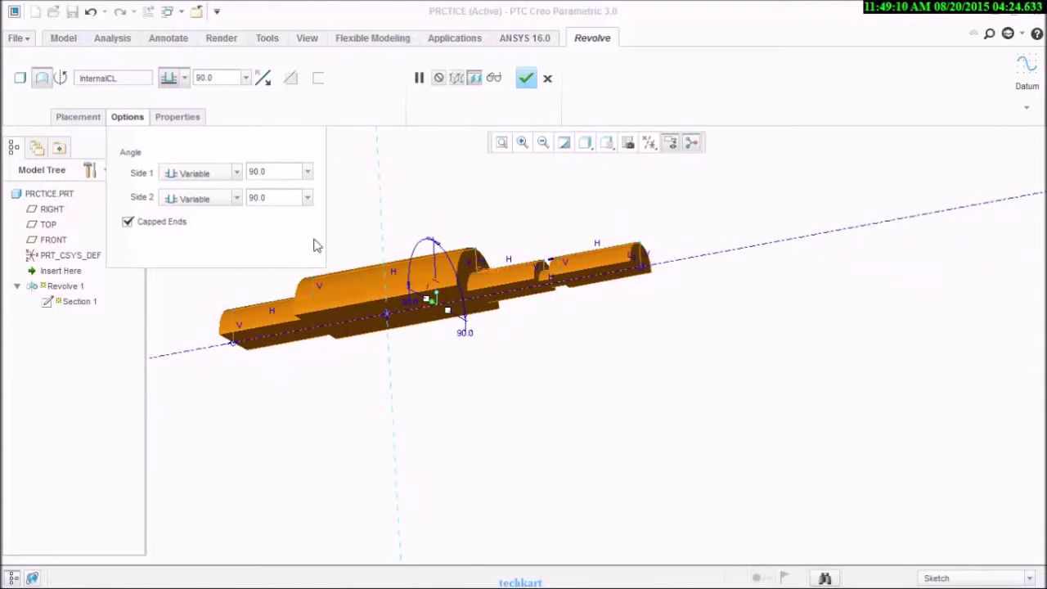
scroll(400, 233, "down", 3)
scroll(400, 232, "up", 5)
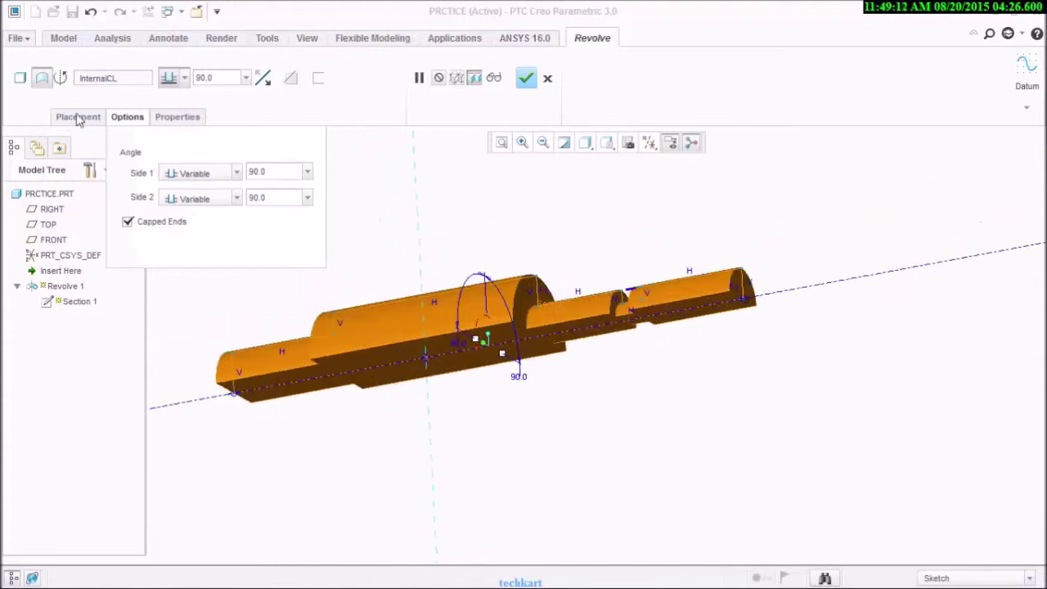
left_click(128, 222)
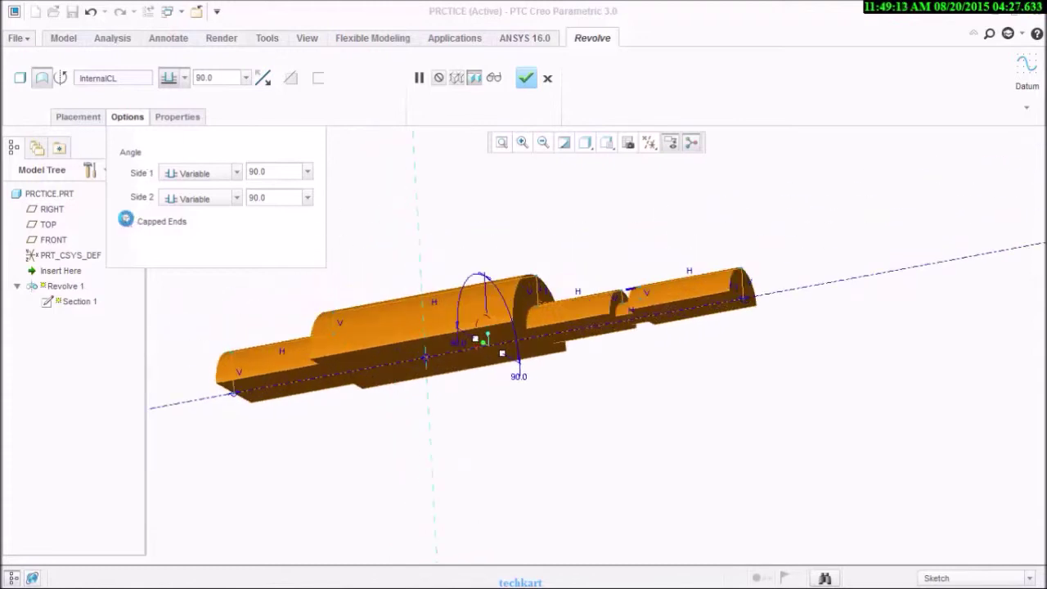
- Switch the revolve back to a solid thickened to a 13.35 wall
left_click(20, 79)
left_click(319, 78)
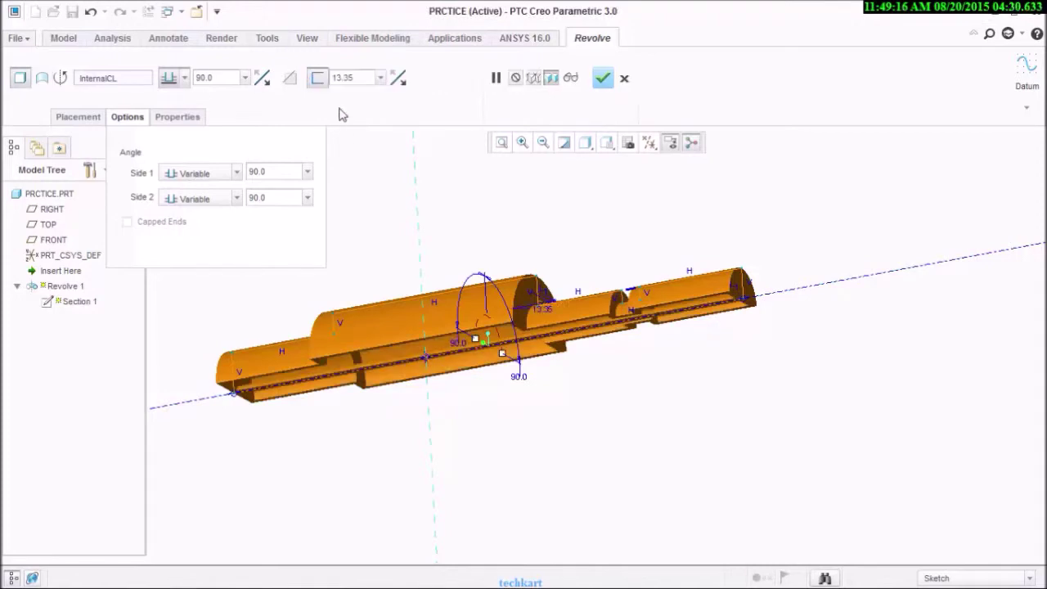
scroll(411, 271, "down", 2)
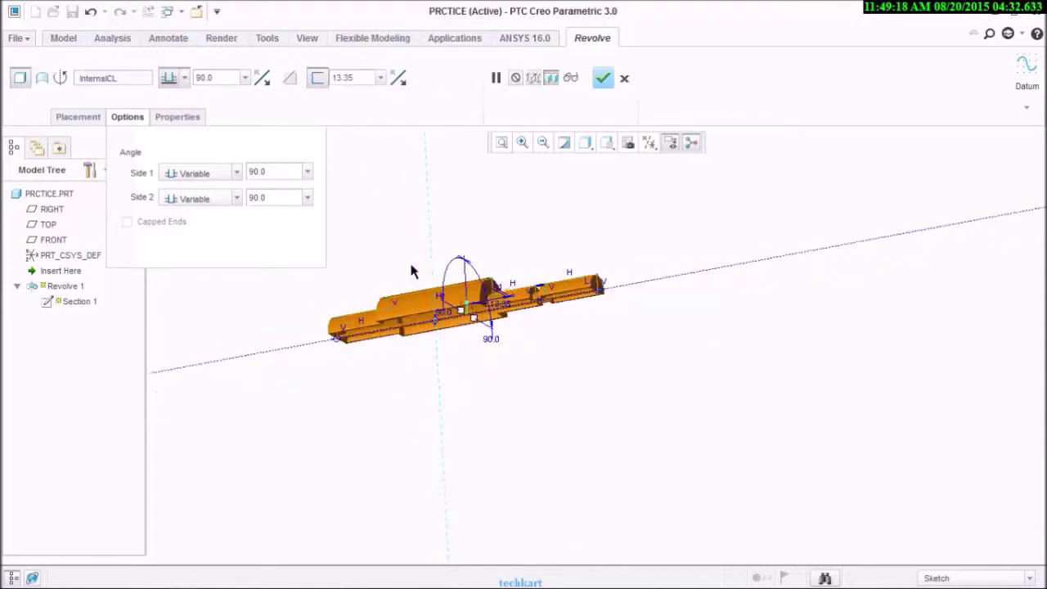
scroll(411, 271, "up", 3)
middle_click_drag(411, 272, 429, 320)
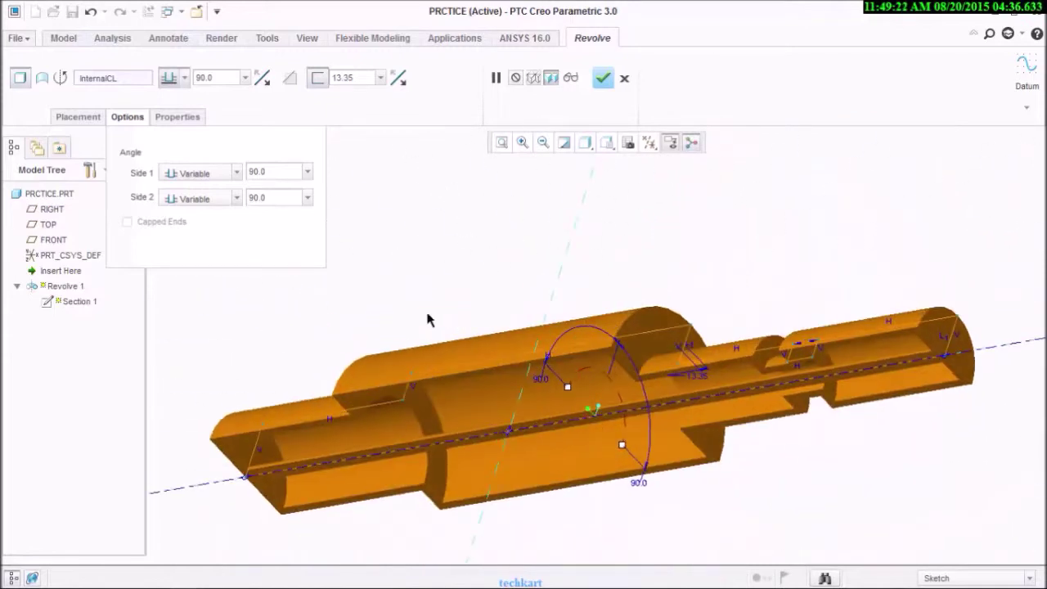
- Remove the thin wall and set the Side 2 angle to 60°
left_click(318, 77)
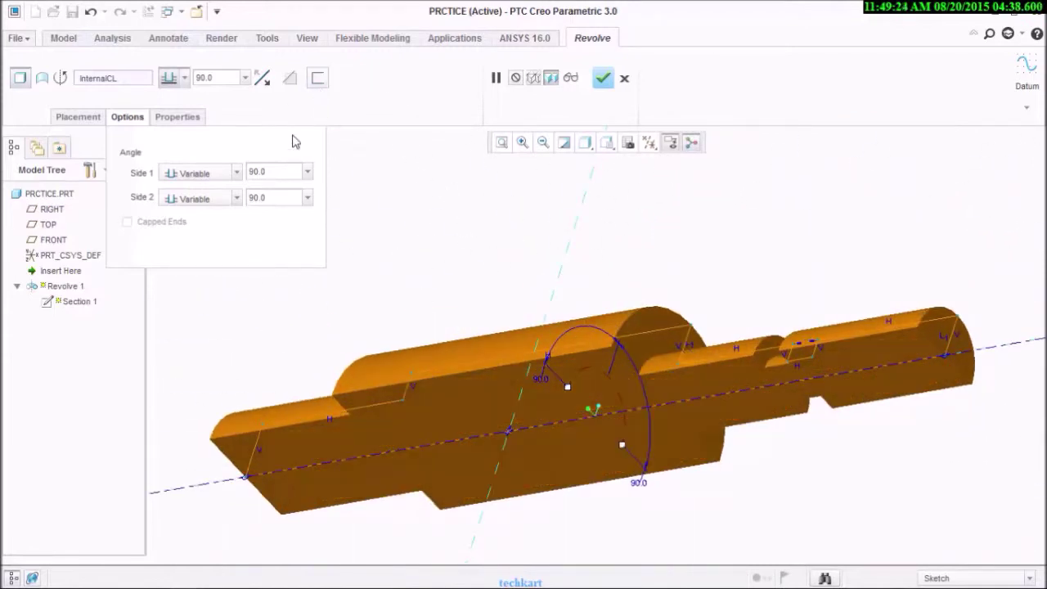
left_click(263, 80)
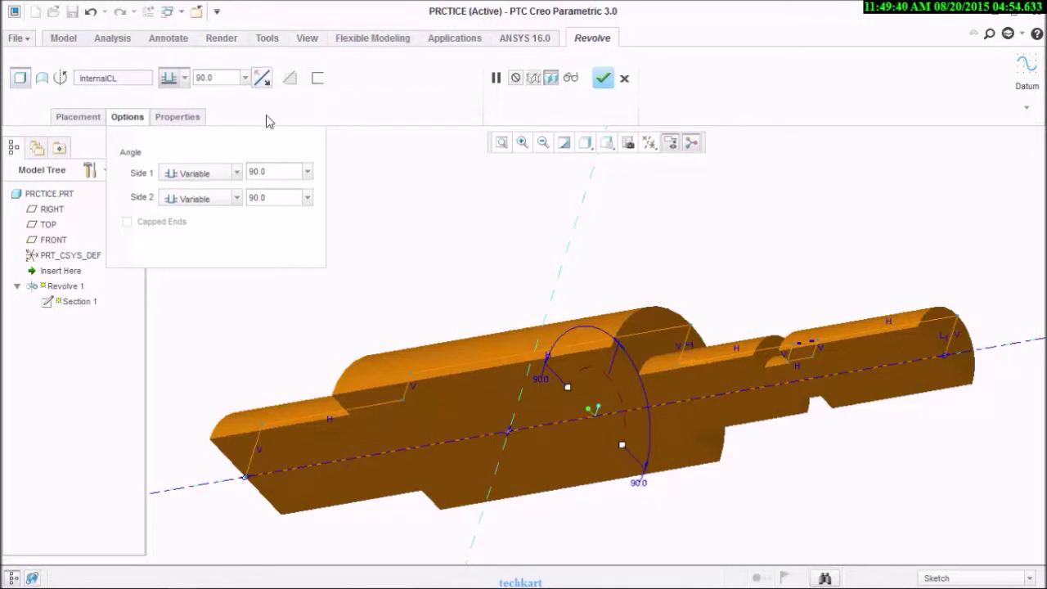
double_click(277, 205)
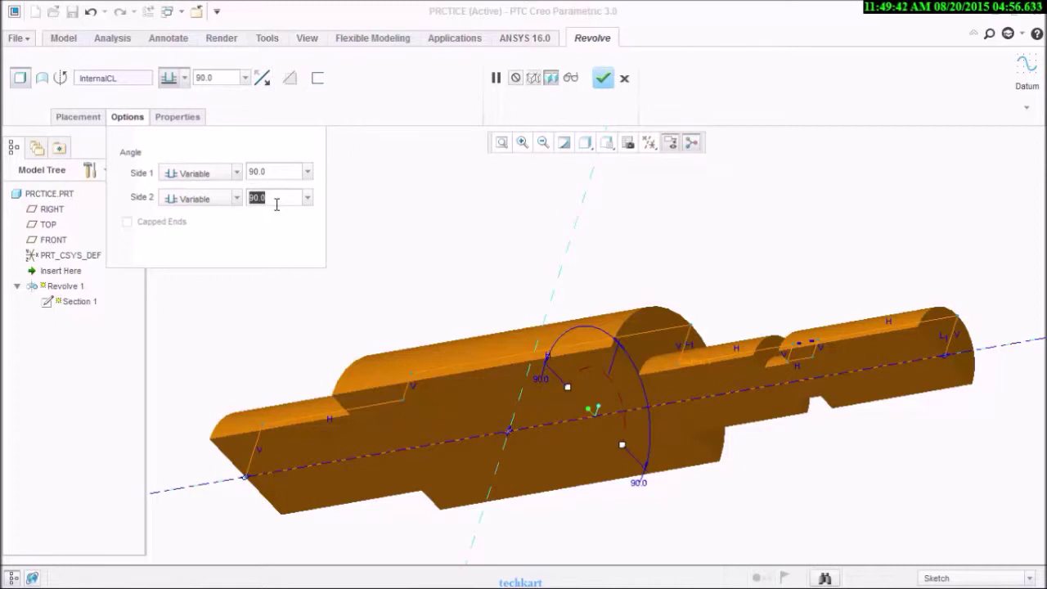
type("60")
key("Return")
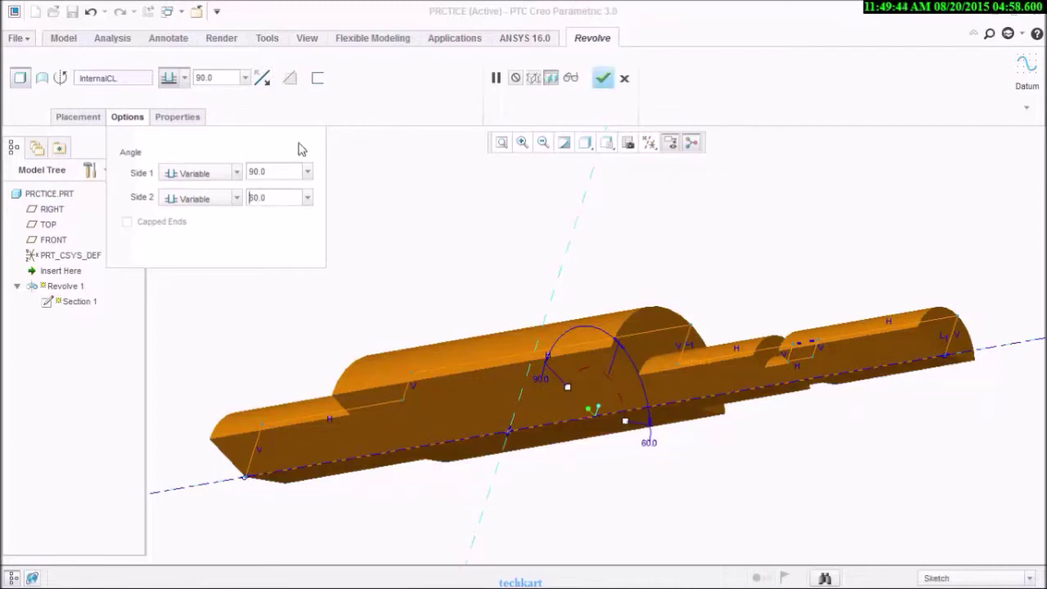
- Flip the revolve direction back and forth, then review the Properties and Placement tabs
left_click(262, 80)
left_click(262, 79)
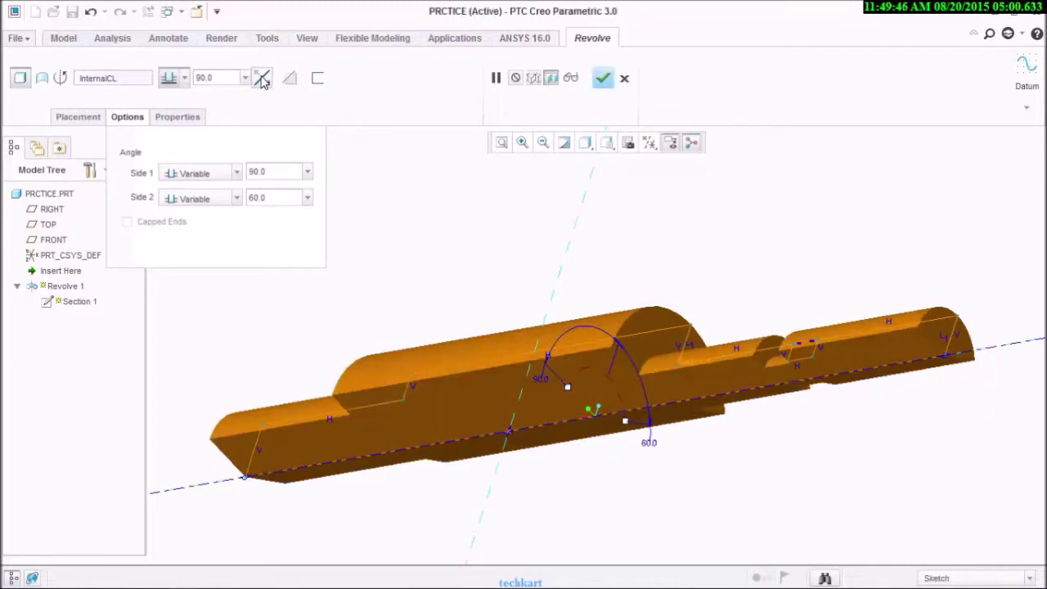
left_click(263, 79)
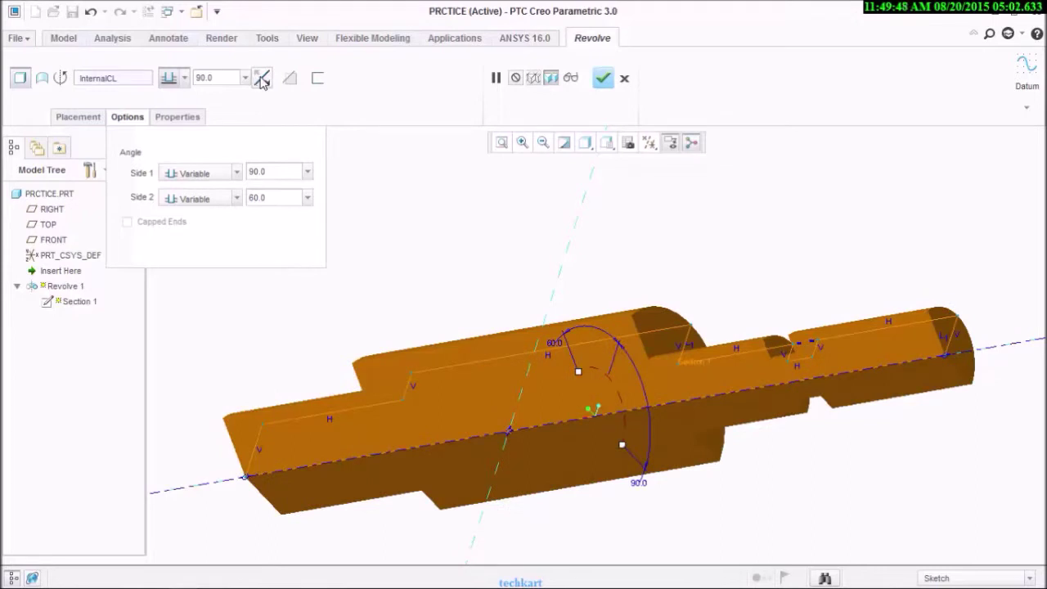
left_click(263, 79)
left_click(263, 79)
left_click(263, 80)
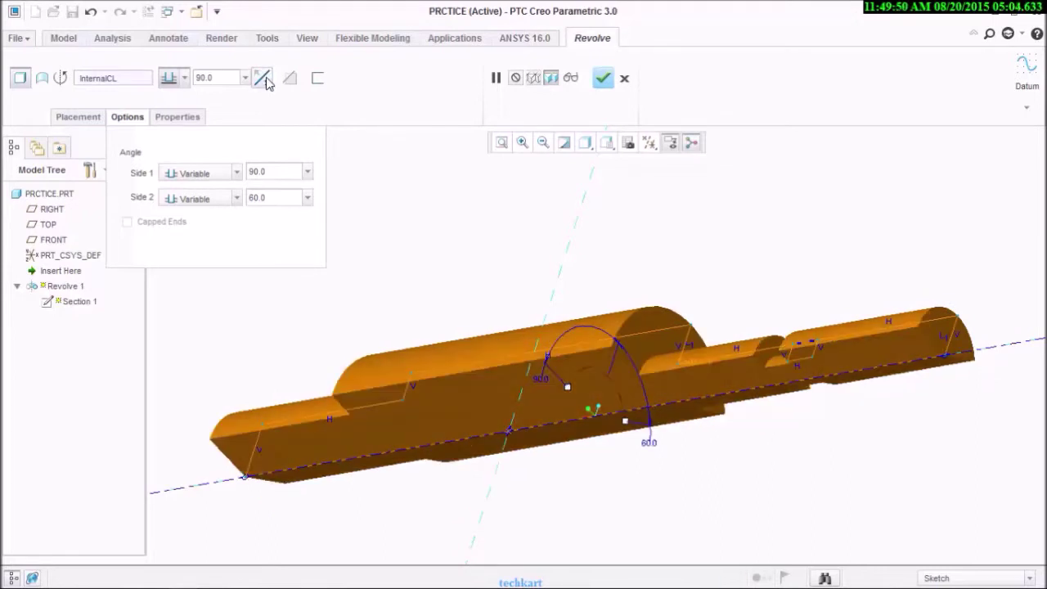
left_click(173, 118)
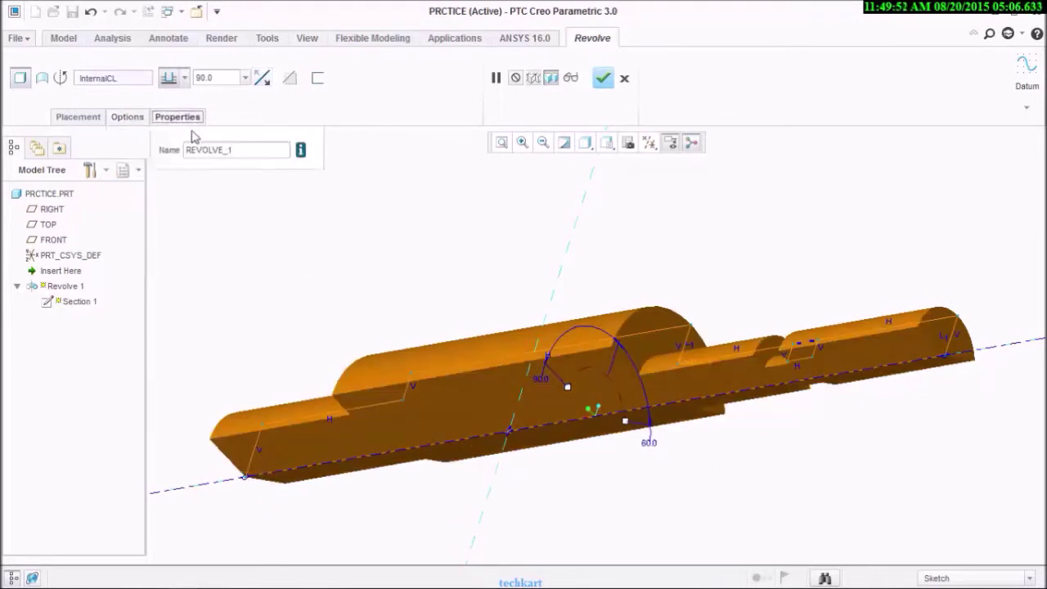
left_click(126, 119)
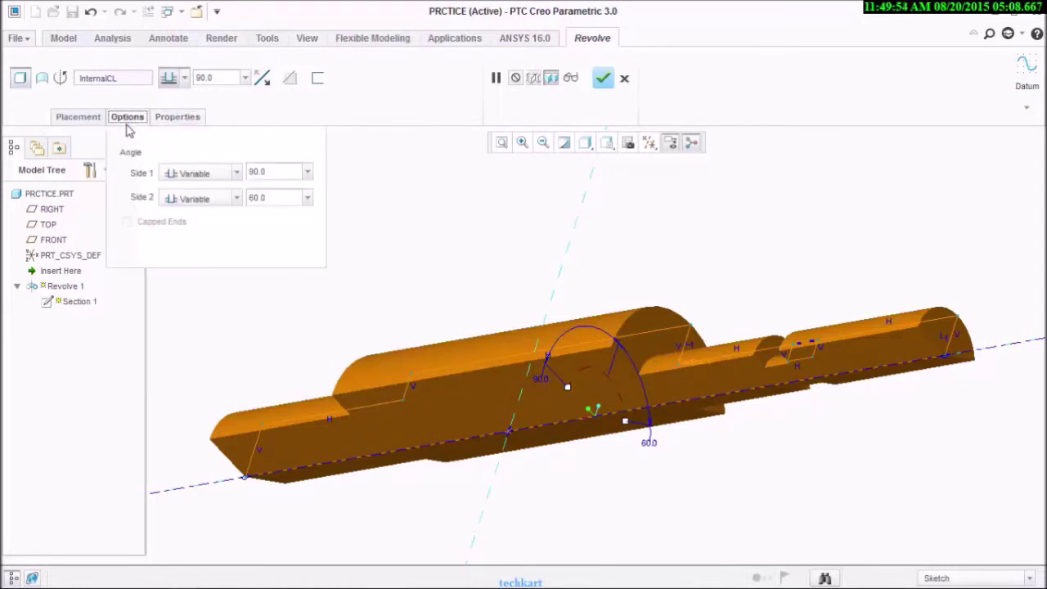
left_click(79, 120)
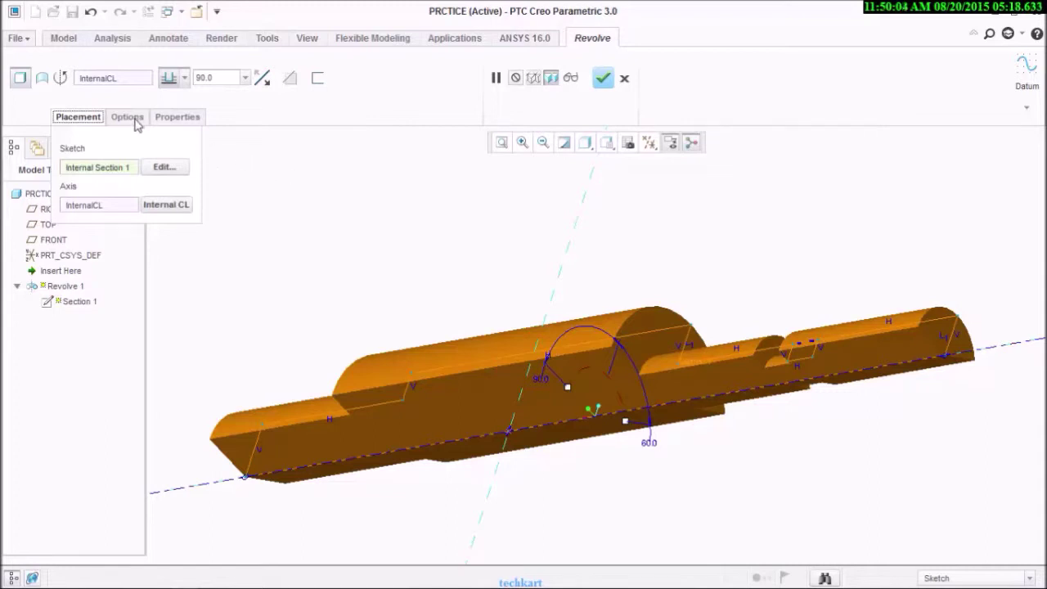
- In the revolve sketch, draw a centerline from the axes intersection along the horizontal reference
left_click(163, 168)
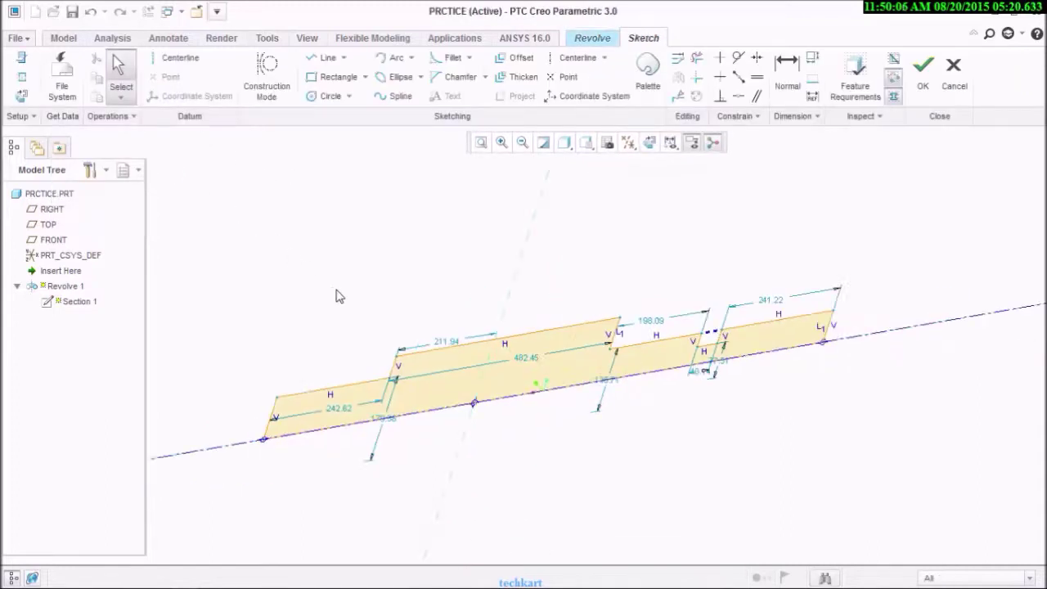
left_click(238, 397)
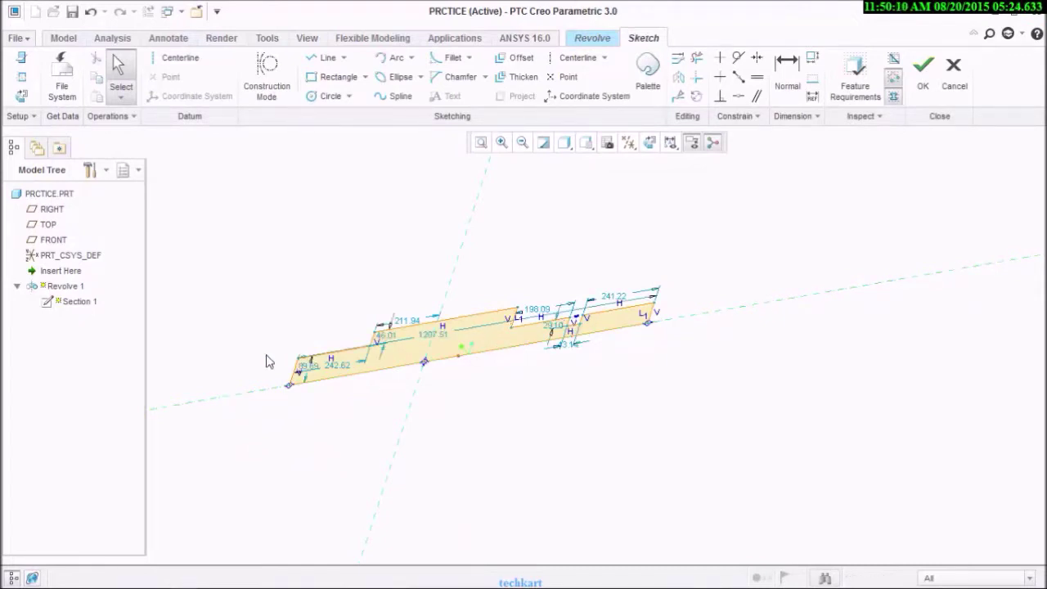
left_click(578, 57)
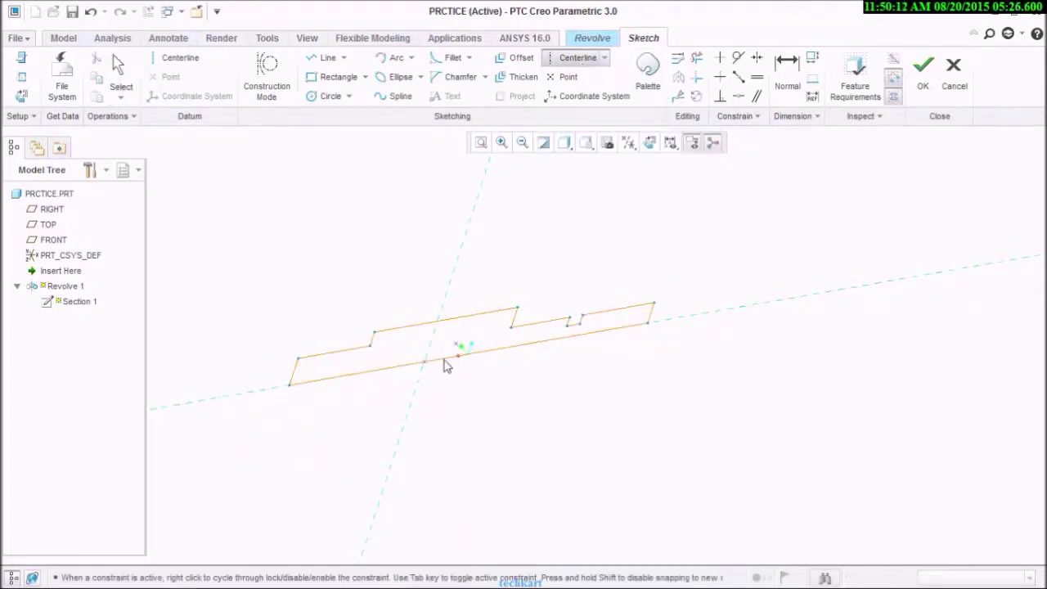
left_click(423, 362)
left_click(739, 309)
middle_click(743, 248)
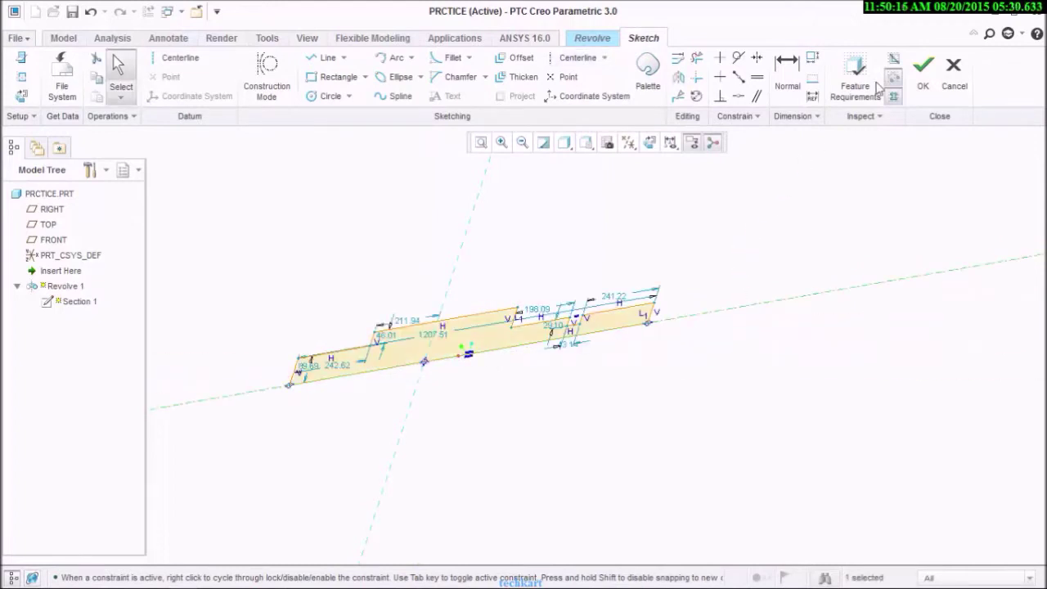
left_click(923, 82)
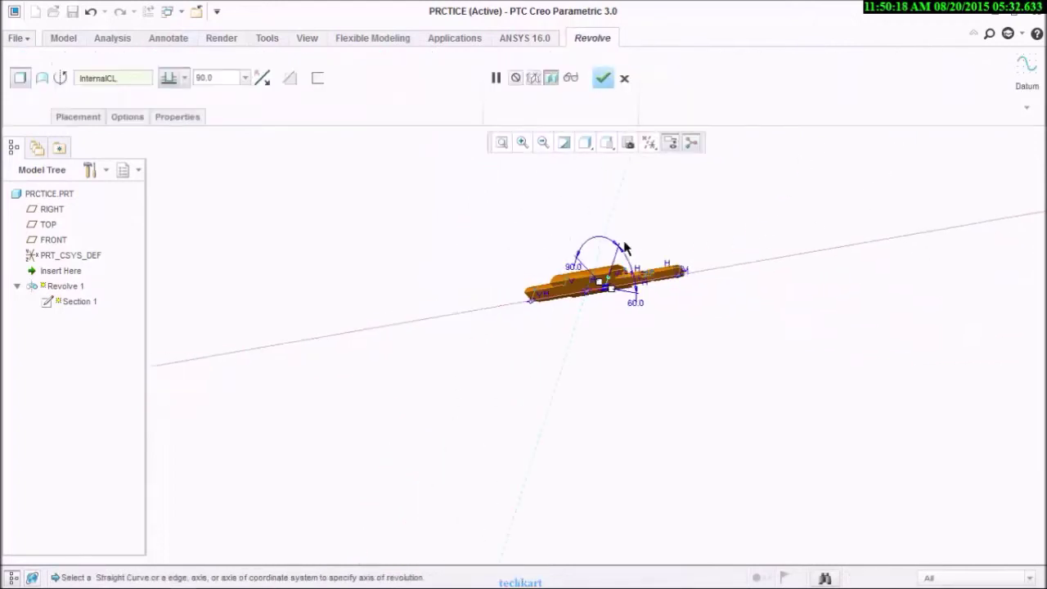
- Set the revolve axis to the sketch's internal centerline
left_click(77, 117)
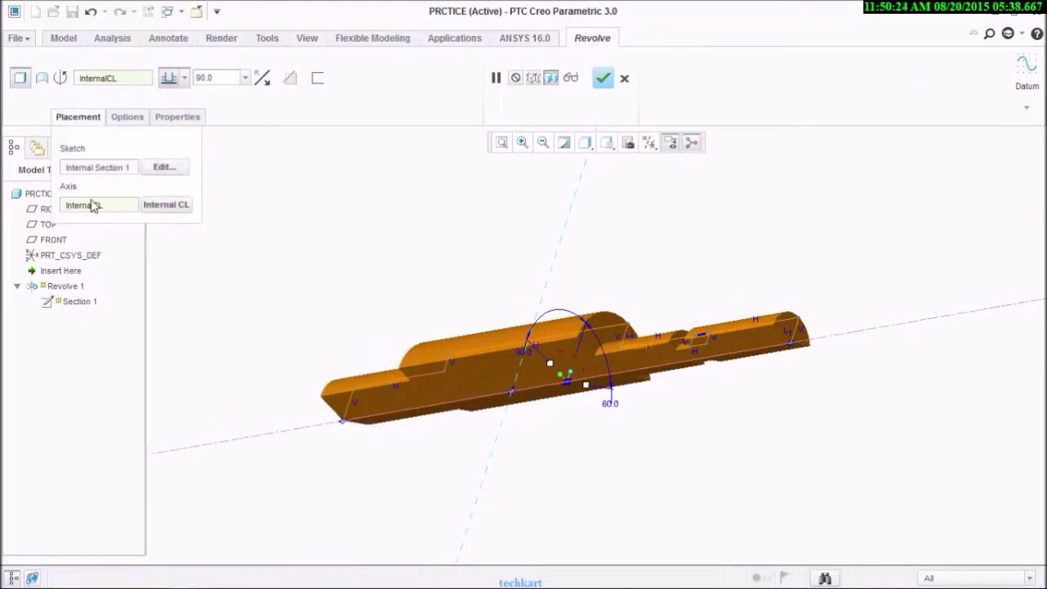
left_click(161, 206)
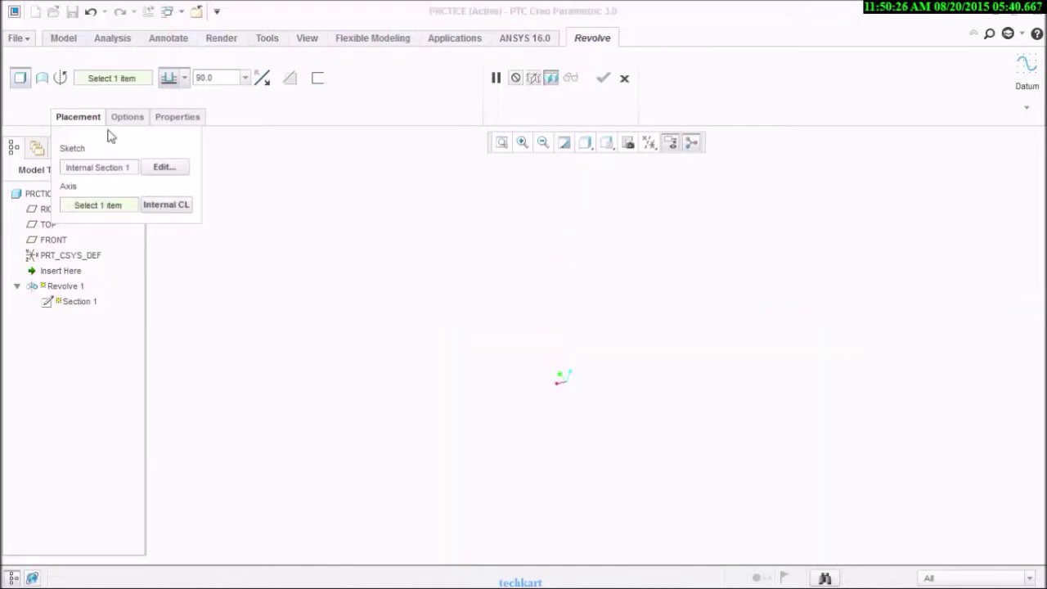
left_click(189, 210)
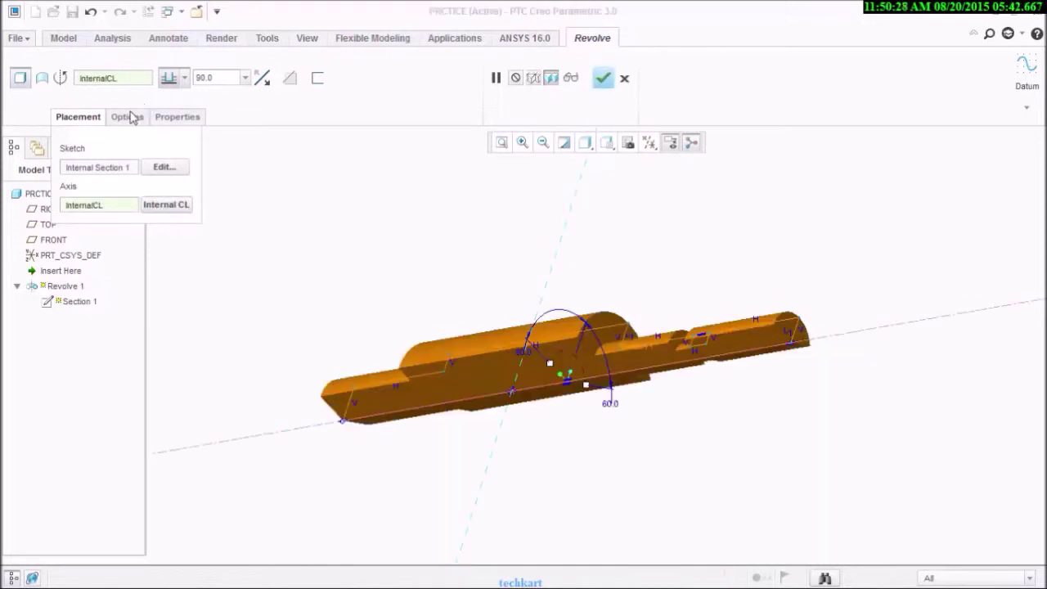
- Add another centerline above the shaft profile and finish the sketch
left_click(166, 168)
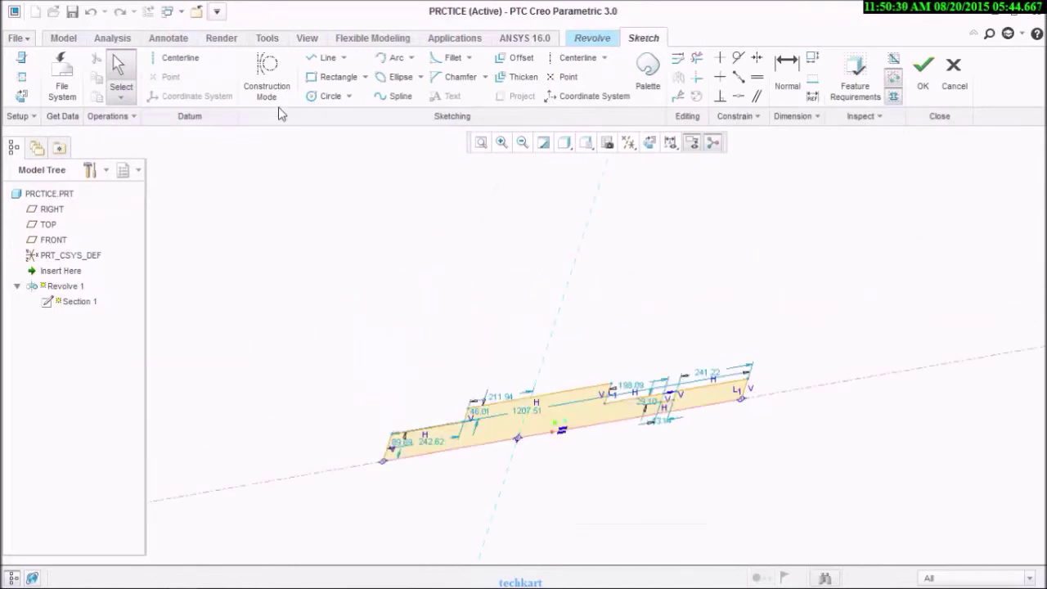
left_click(577, 57)
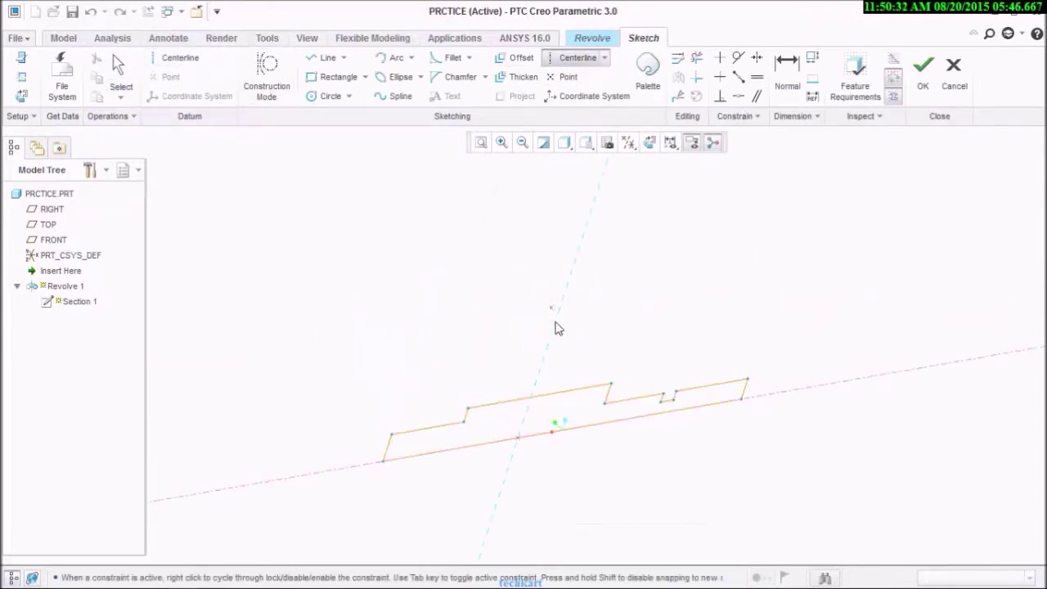
left_click(551, 347)
left_click(748, 260)
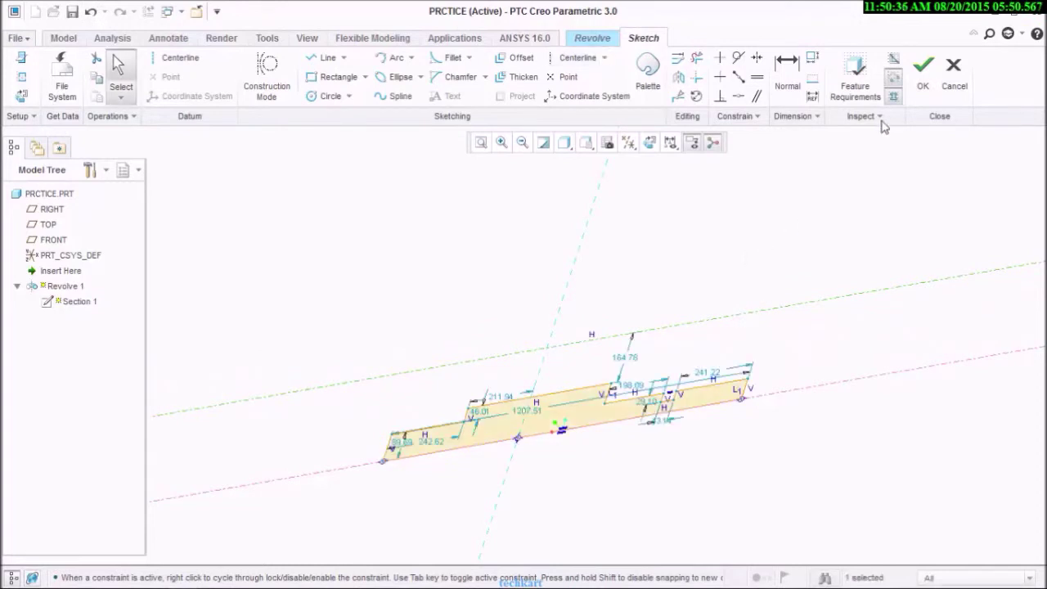
left_click(917, 97)
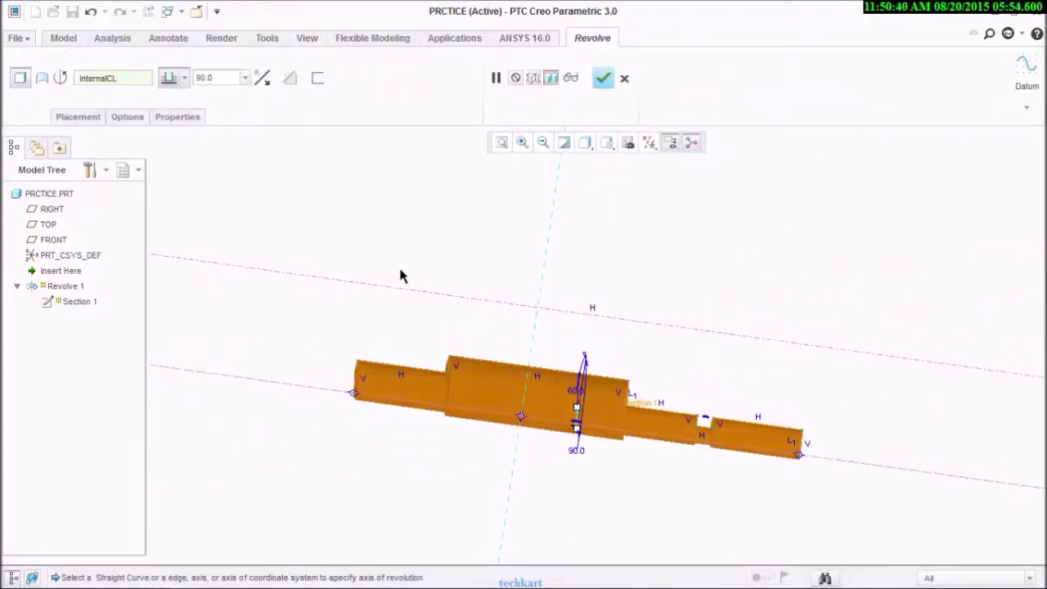
- Reset the revolve axis to the sketch's internal centerline
left_click(78, 117)
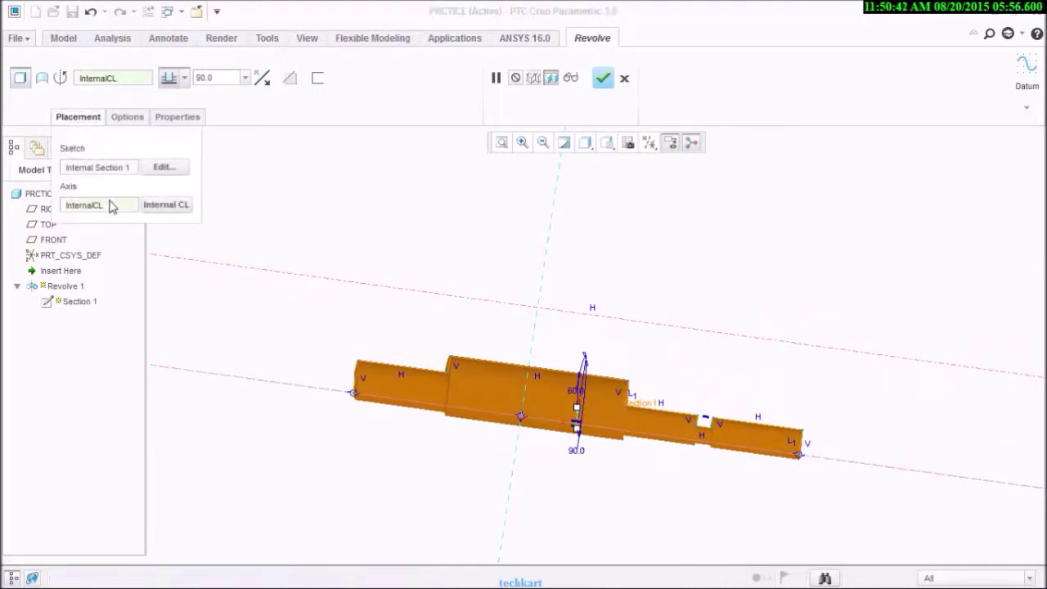
left_click(180, 205)
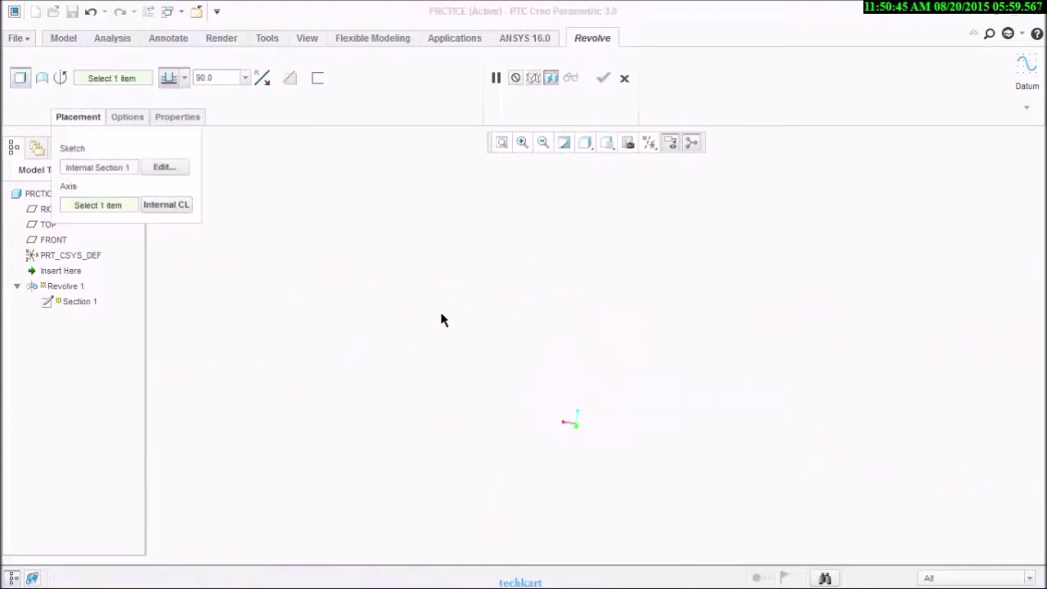
left_click(164, 206)
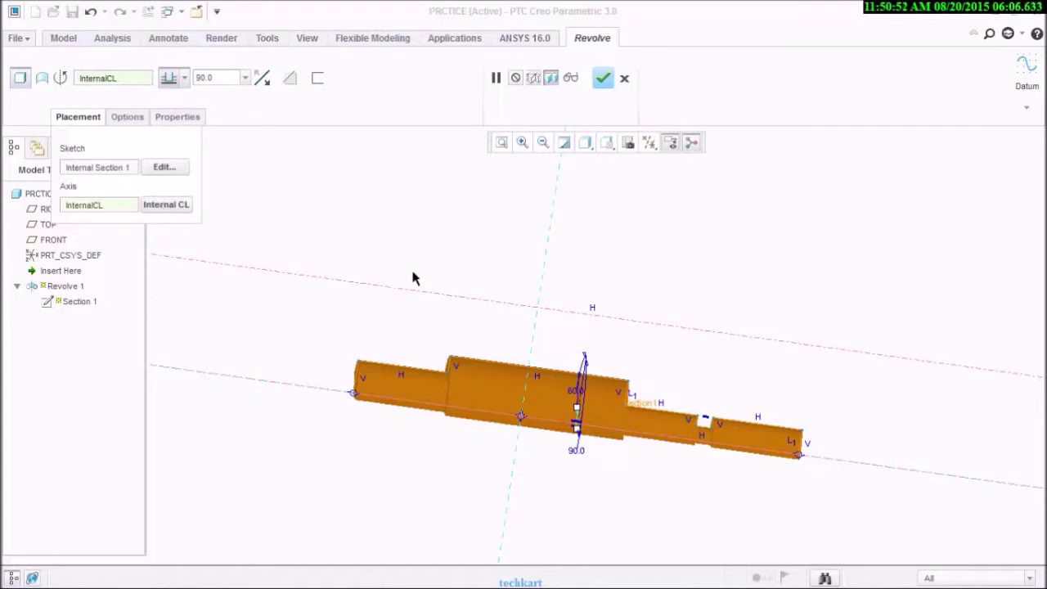
- Sketch a new centerline across the section and finish the sketch
left_click(164, 169)
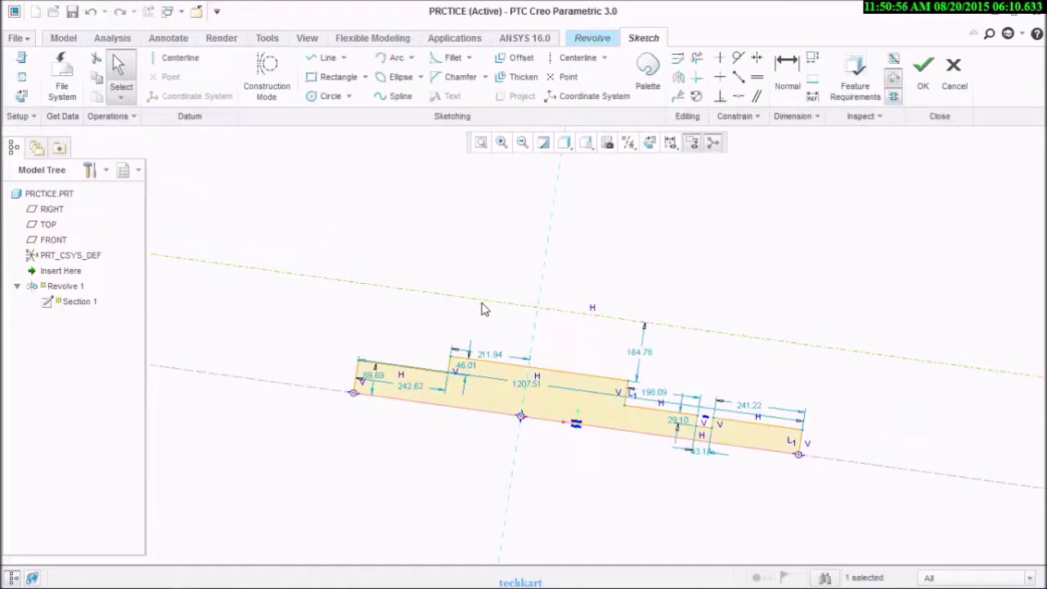
left_click(178, 57)
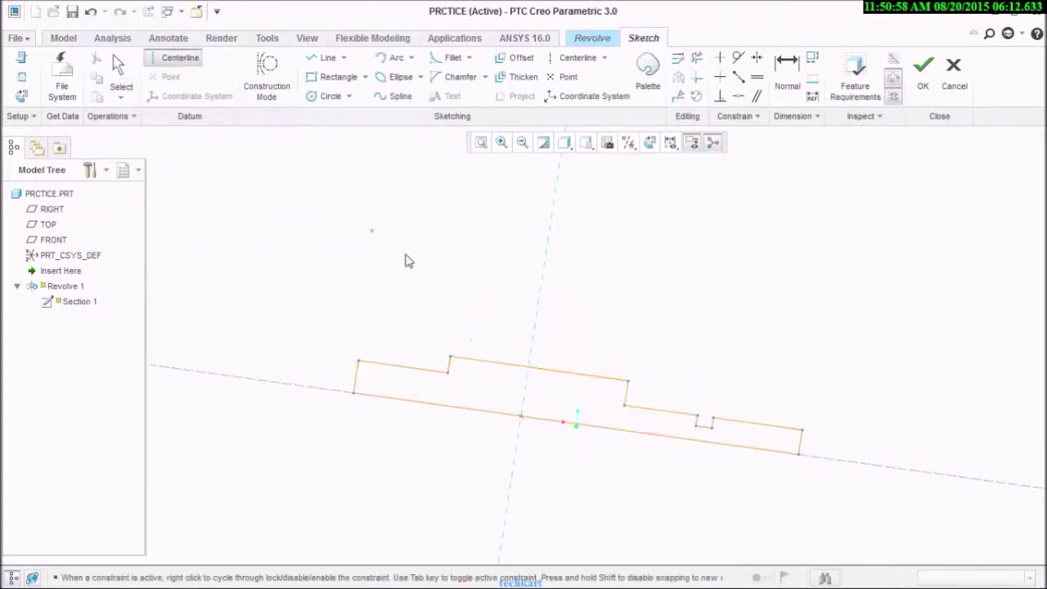
left_click(244, 280)
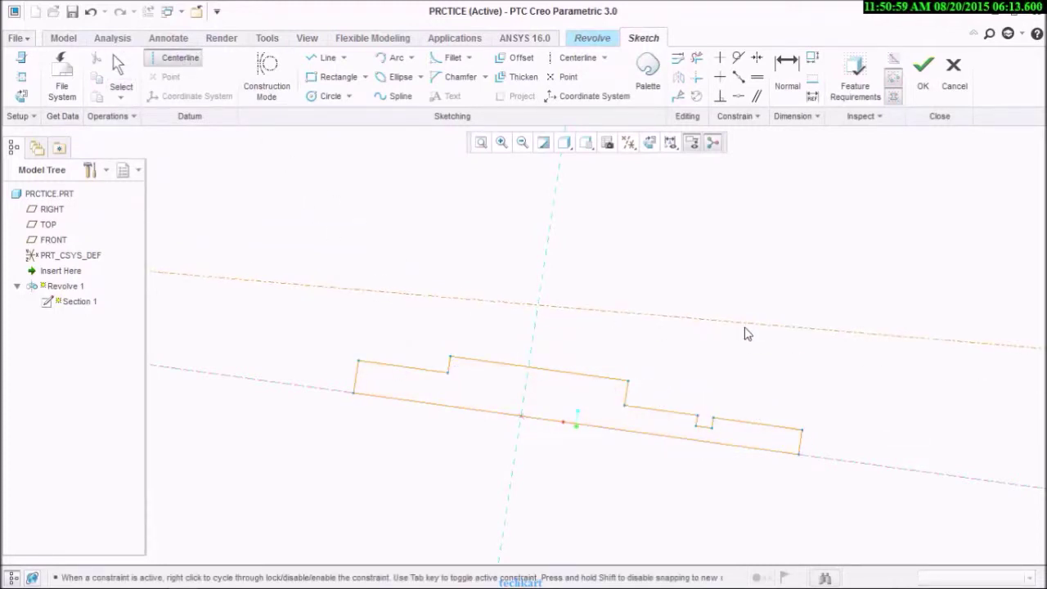
left_click(809, 349)
middle_click(813, 304)
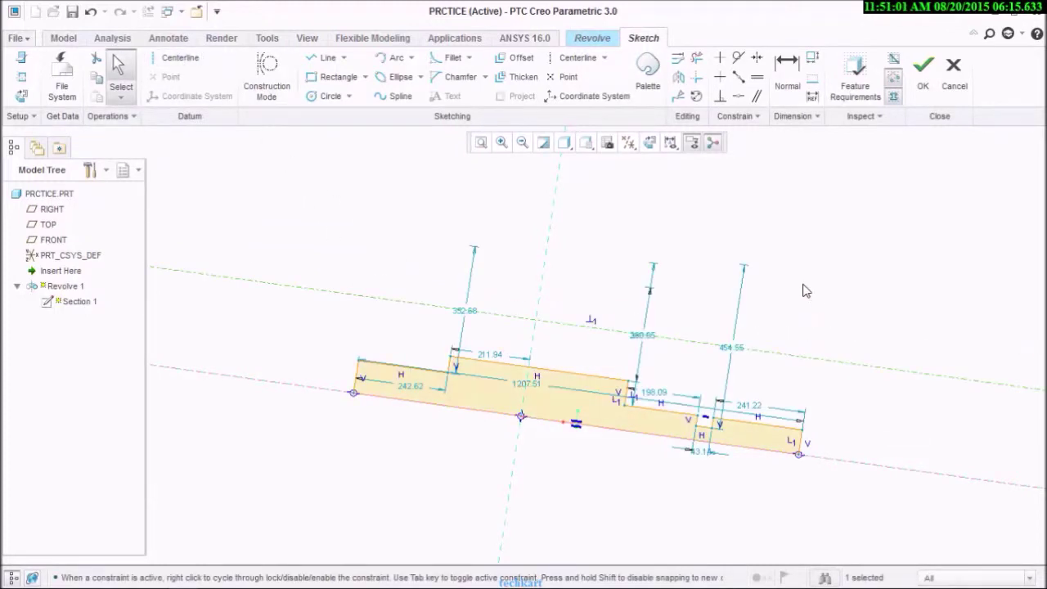
left_click(918, 88)
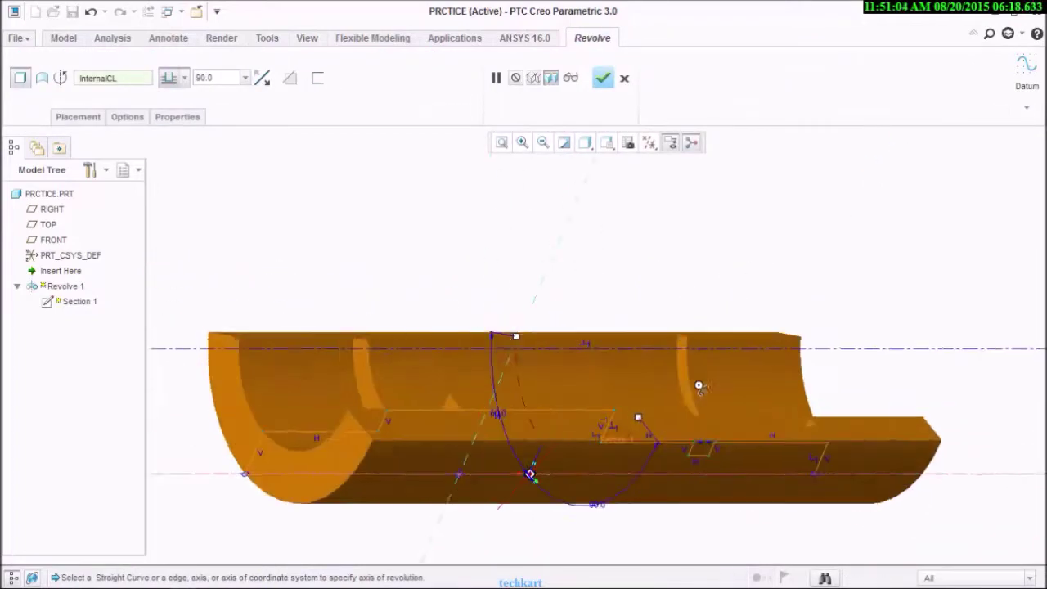
- Set the revolve angle to 360°, dismissing the out-of-range angle warnings
mouse_move(652, 387)
middle_mouse_down()
mouse_move(738, 434)
mouse_move(712, 401)
mouse_move(651, 369)
mouse_move(671, 374)
mouse_move(649, 352)
mouse_move(676, 359)
middle_mouse_up()
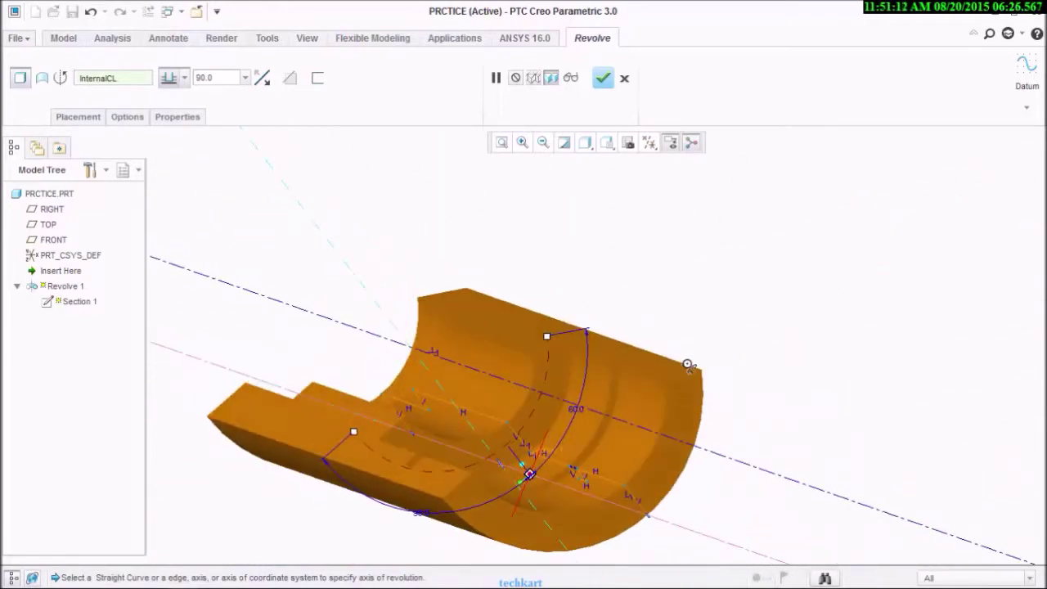
scroll(558, 348, "down", 3)
scroll(558, 347, "up", 2)
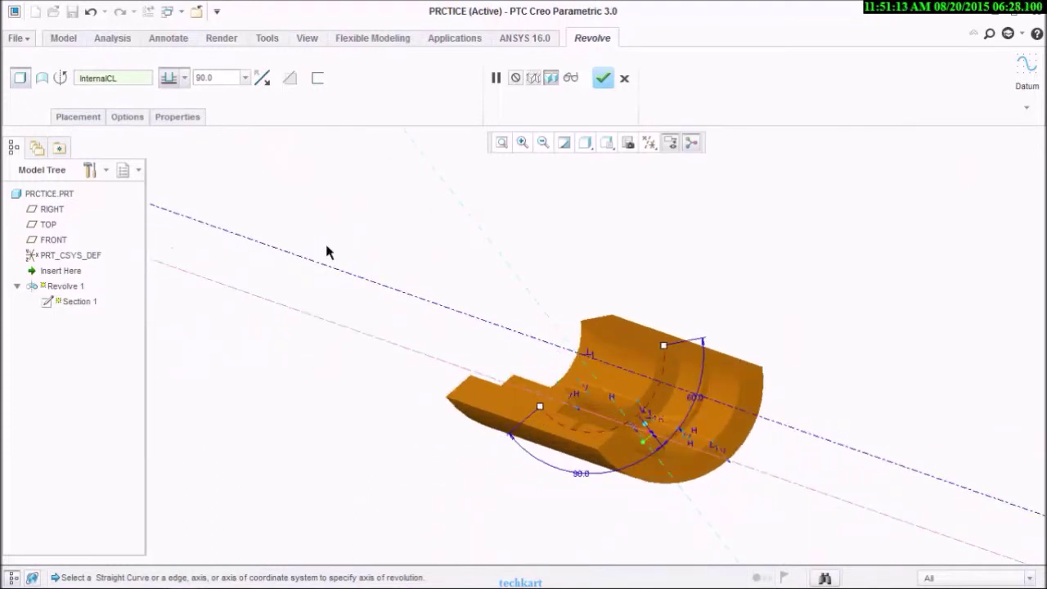
left_click(228, 78)
type("0")
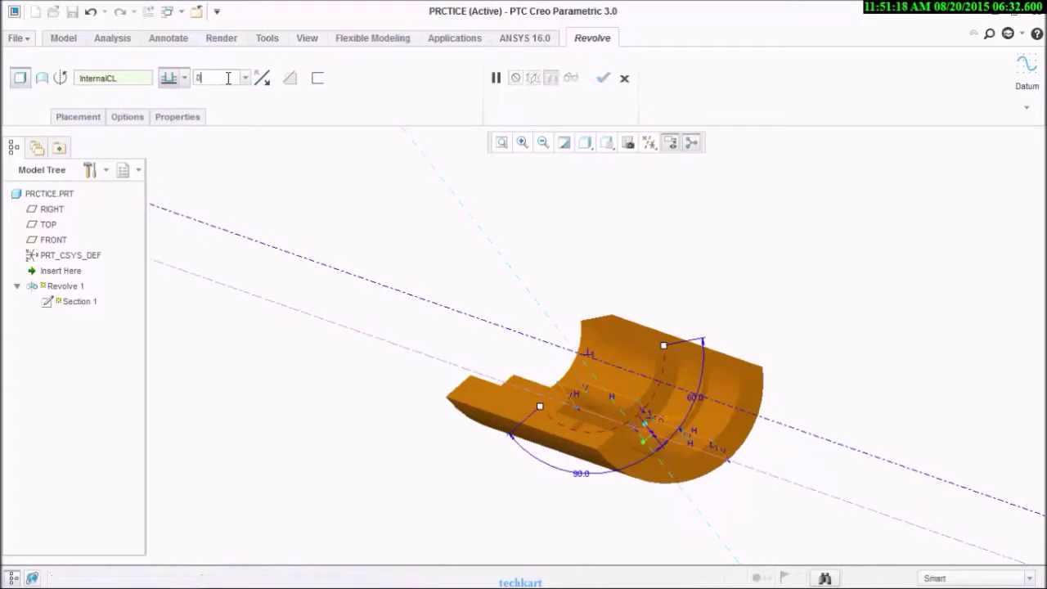
key("Return")
left_click(283, 183)
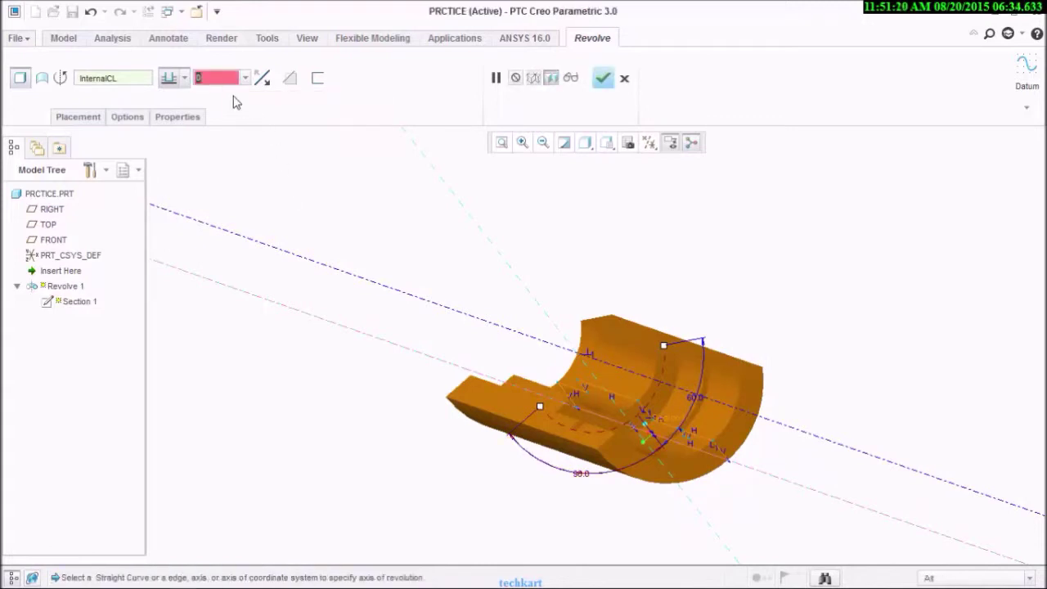
type("36")
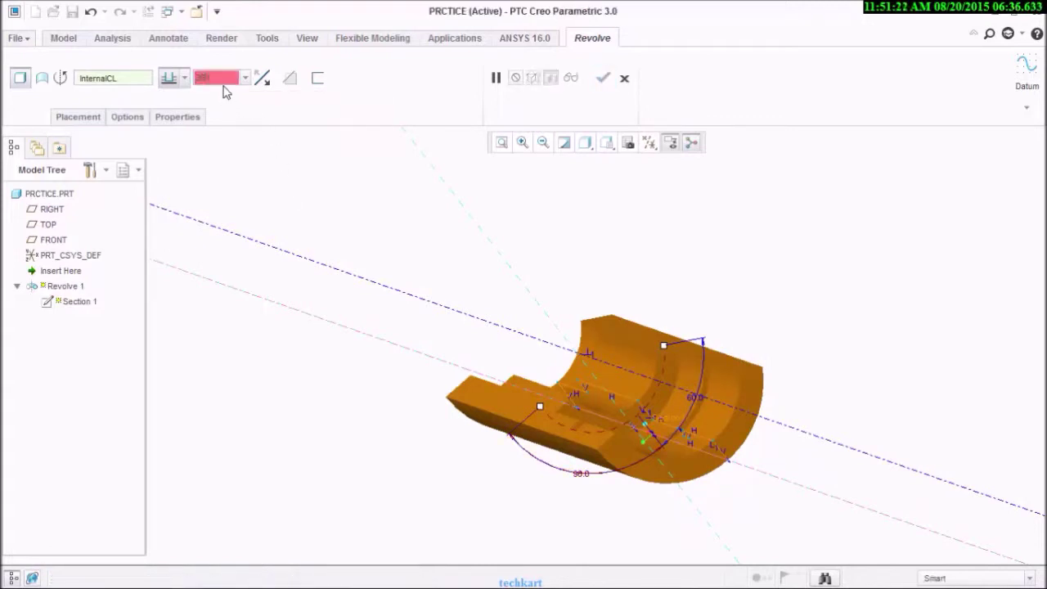
type("0")
key("Return")
left_click(284, 183)
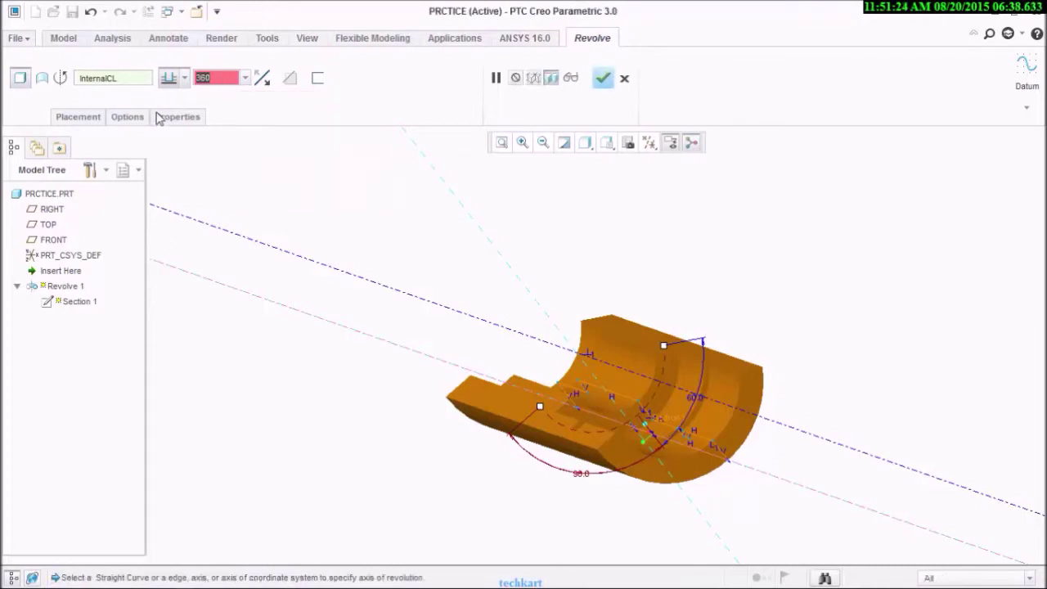
- Set Side 2 to None, commit 360° for Side 1, and finish Revolve 1
left_click(129, 117)
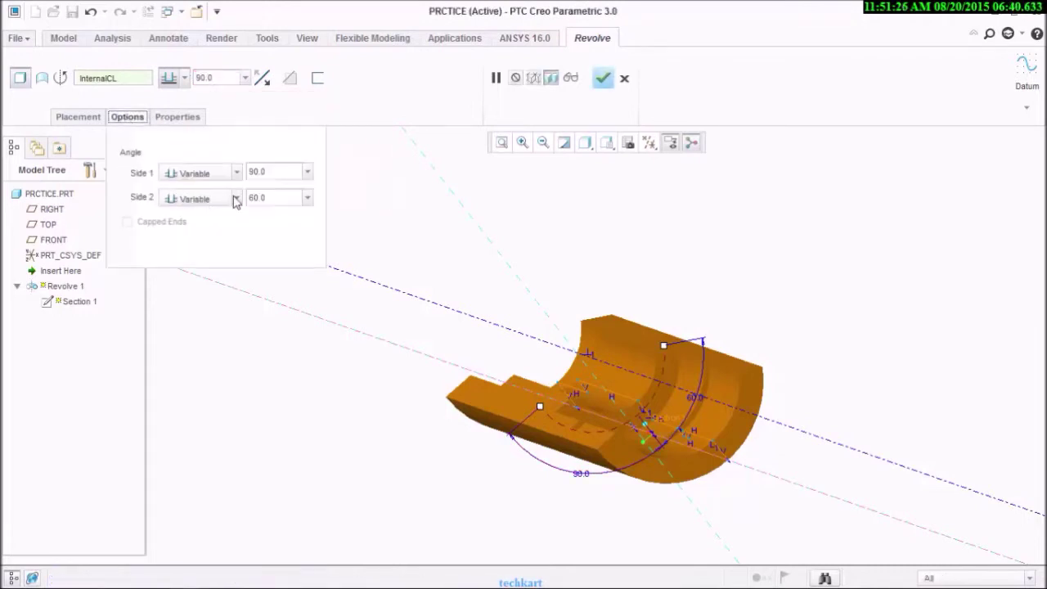
left_click(234, 198)
left_click(210, 250)
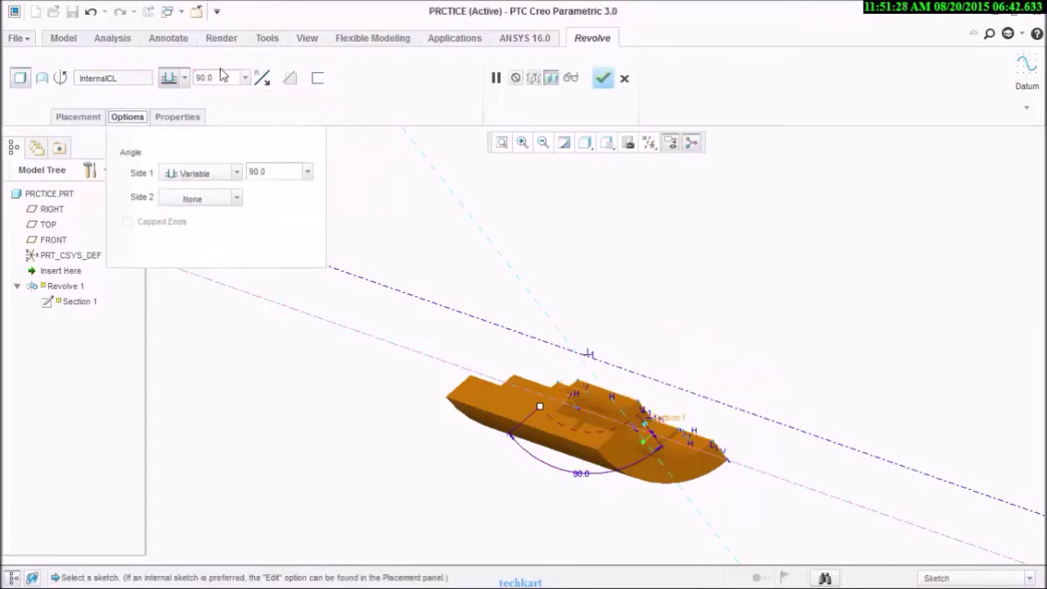
left_click(222, 79)
type("360")
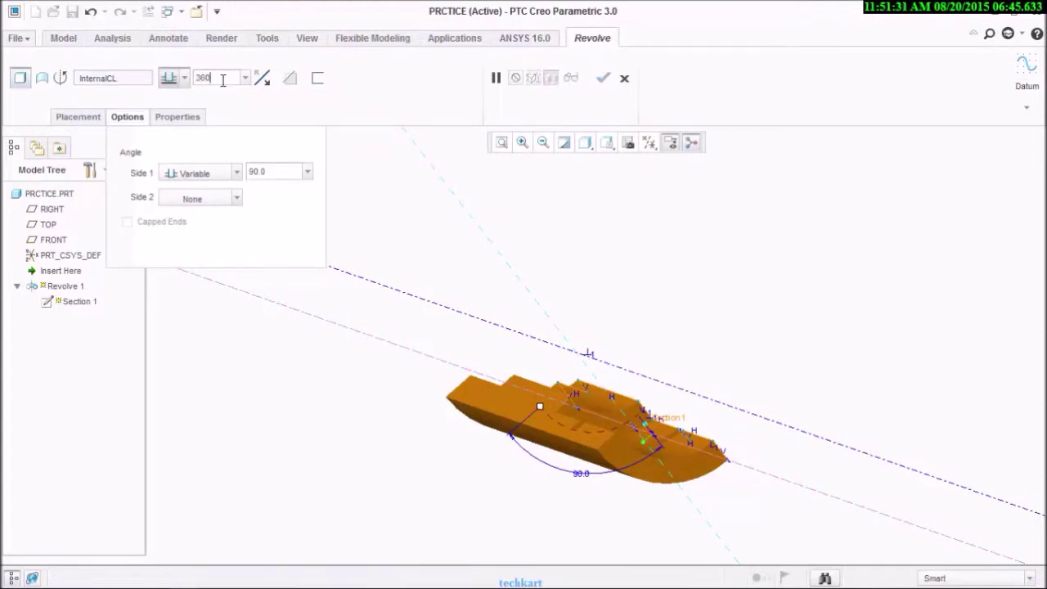
key("Return")
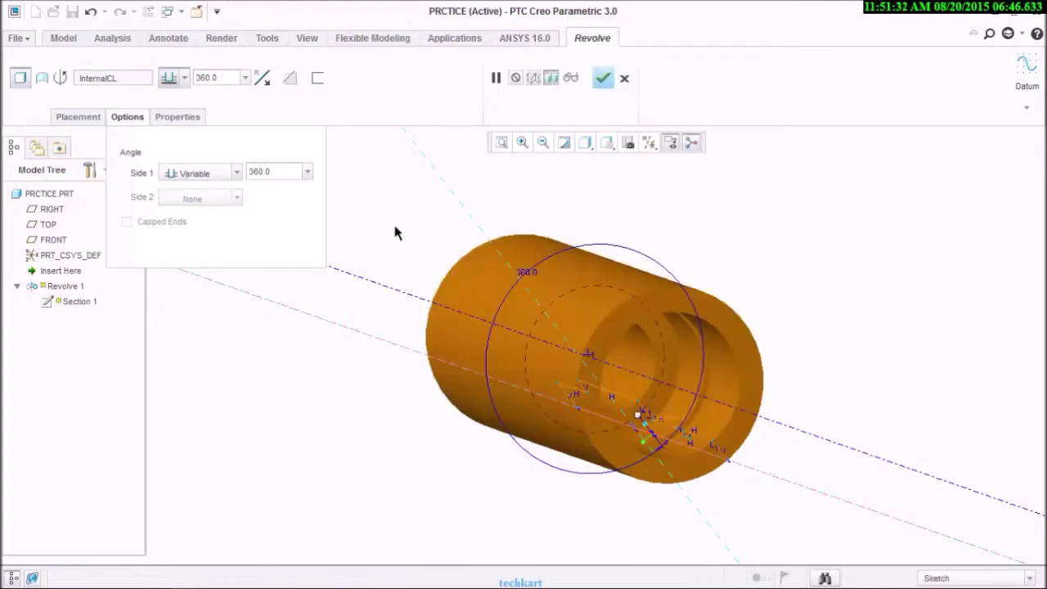
scroll(692, 384, "down", 3)
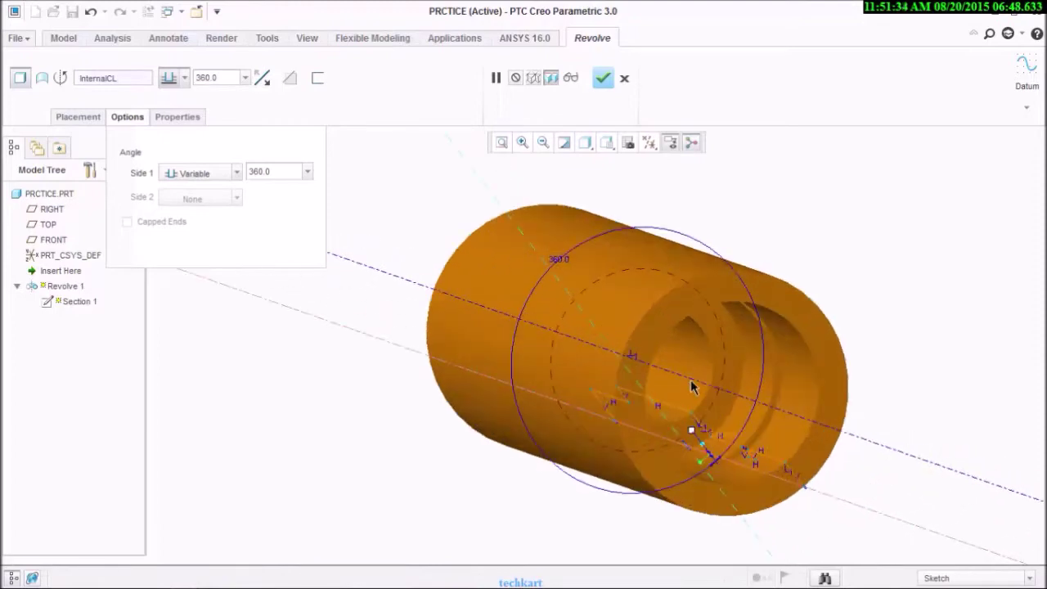
middle_click_drag(692, 385, 629, 382)
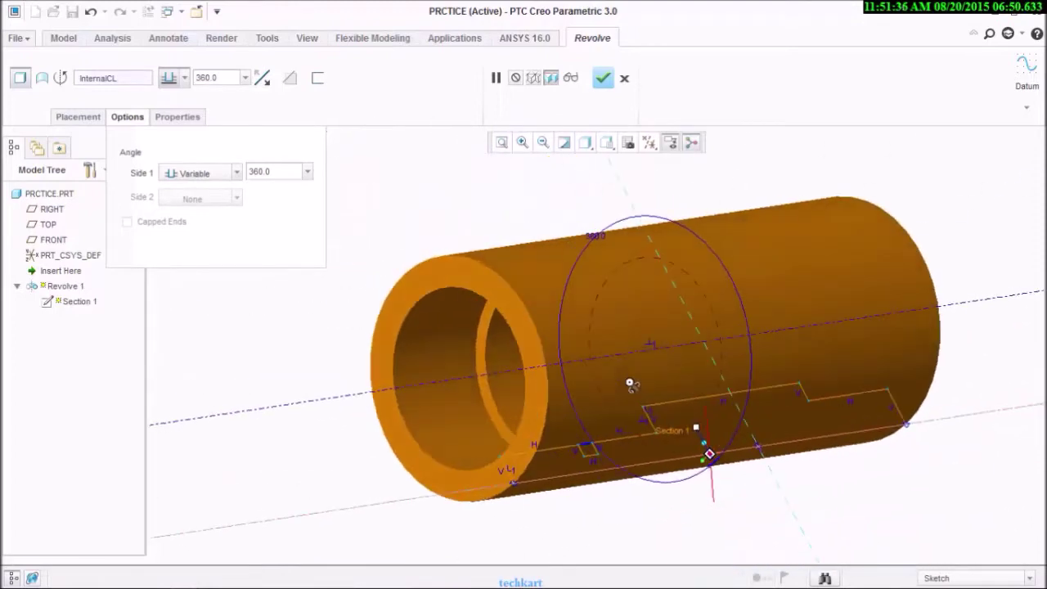
left_click(603, 78)
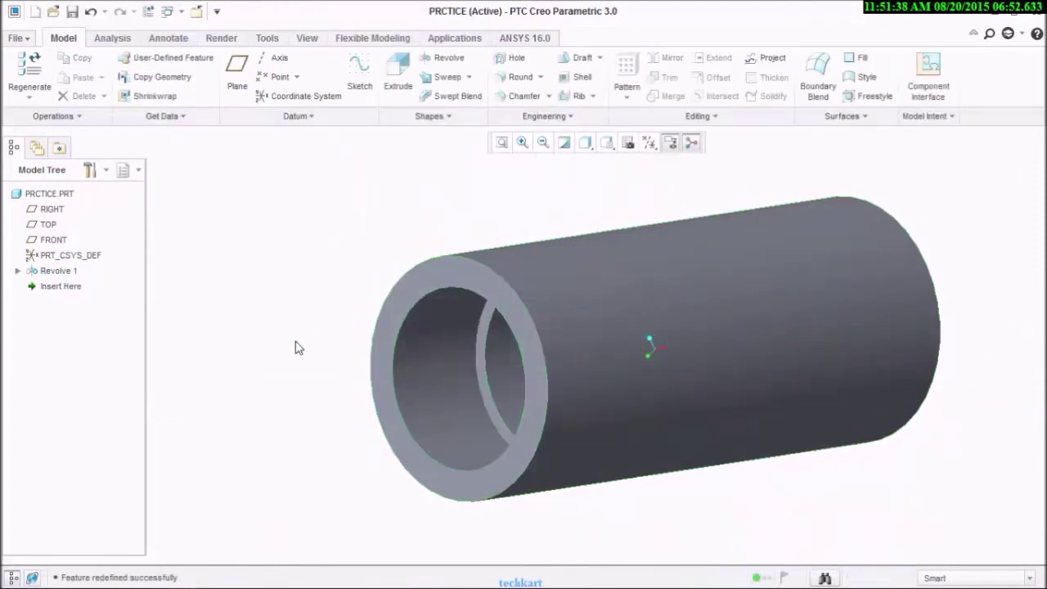
scroll(381, 392, "up", 3)
scroll(397, 386, "down", 6)
scroll(381, 381, "up", 3)
mouse_move(381, 381)
middle_mouse_down()
mouse_move(386, 427)
mouse_move(496, 444)
mouse_move(589, 477)
mouse_move(500, 458)
middle_mouse_up()
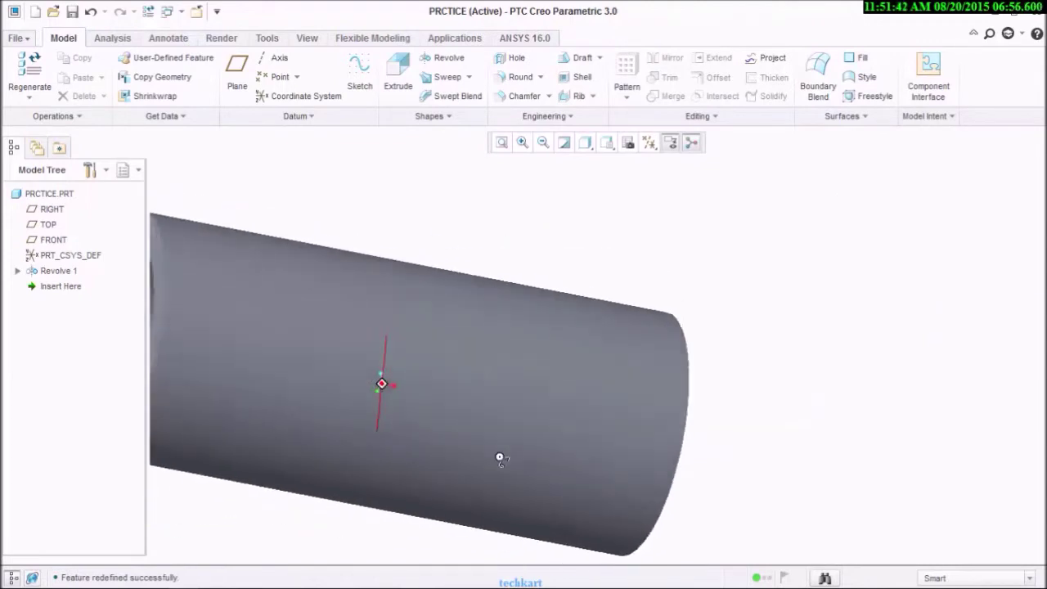
key("ctrl+d")
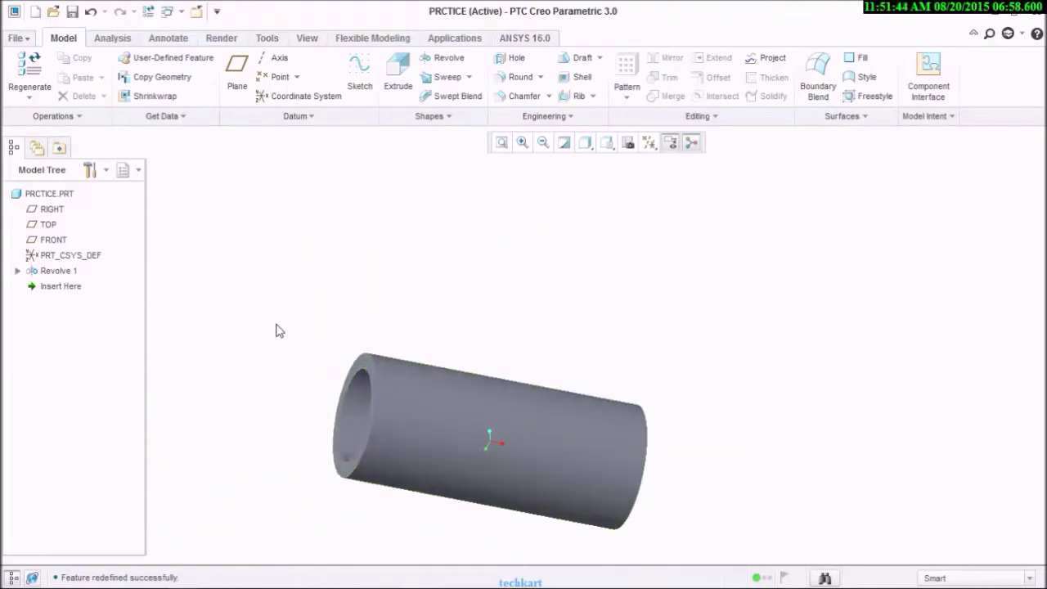
left_click(432, 59)
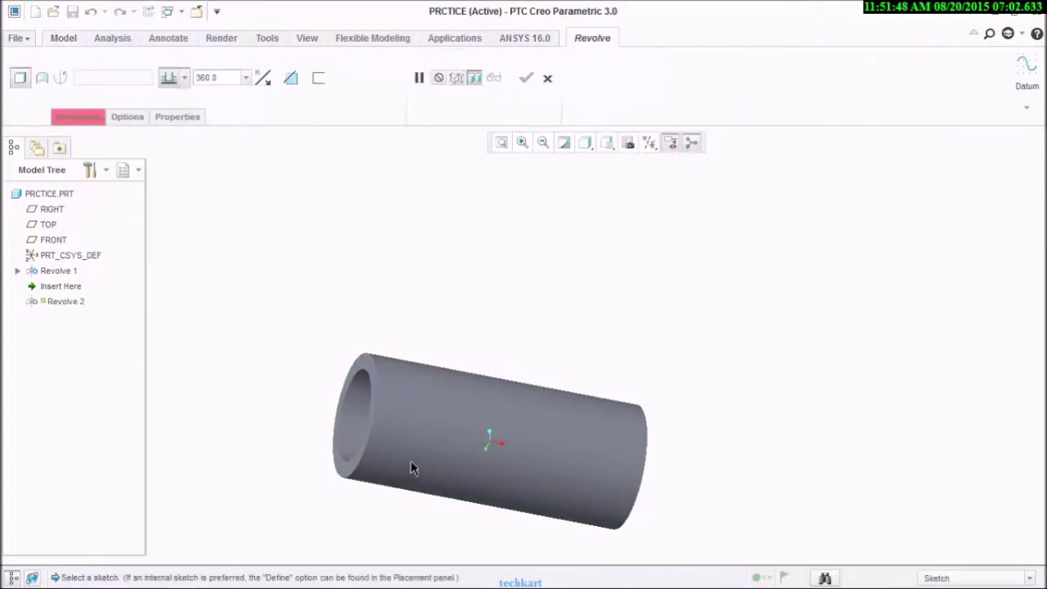
- Show datum planes and pick TOP as the sketch plane
left_click(648, 143)
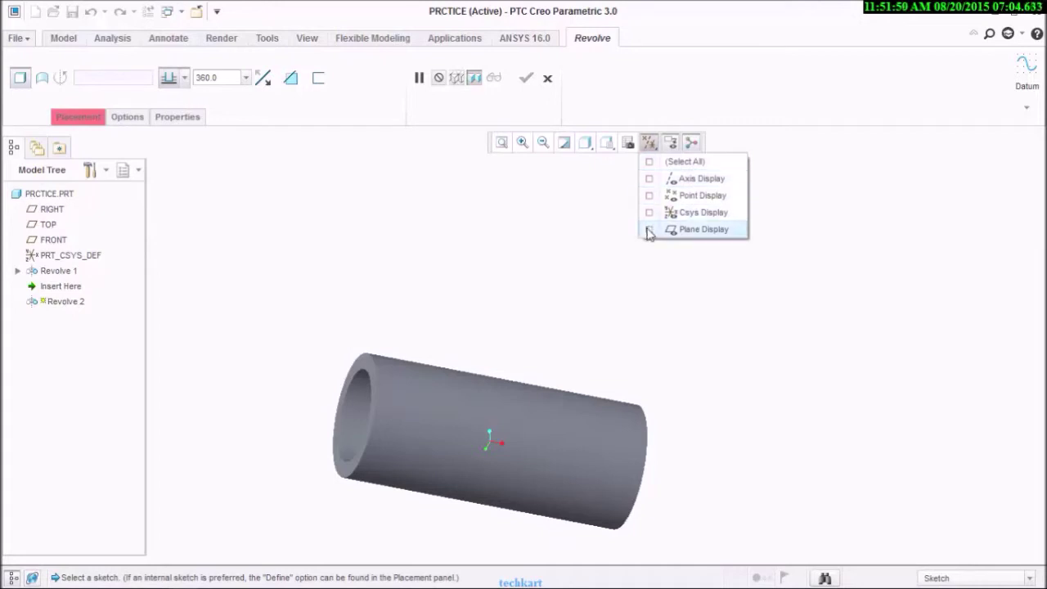
left_click(649, 230)
scroll(485, 373, "up", 2)
scroll(451, 423, "down", 4)
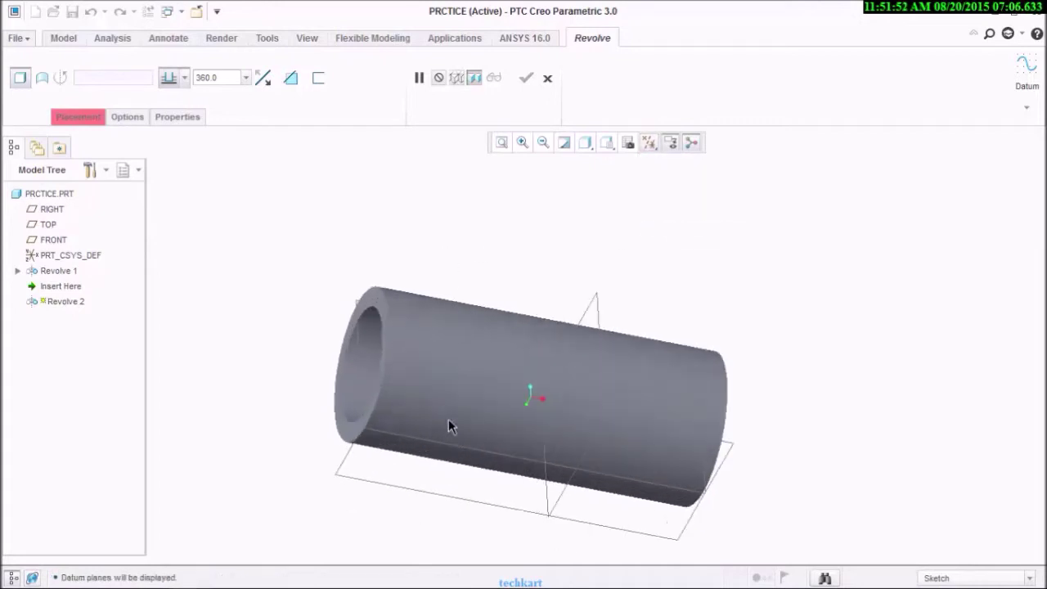
left_click(362, 367)
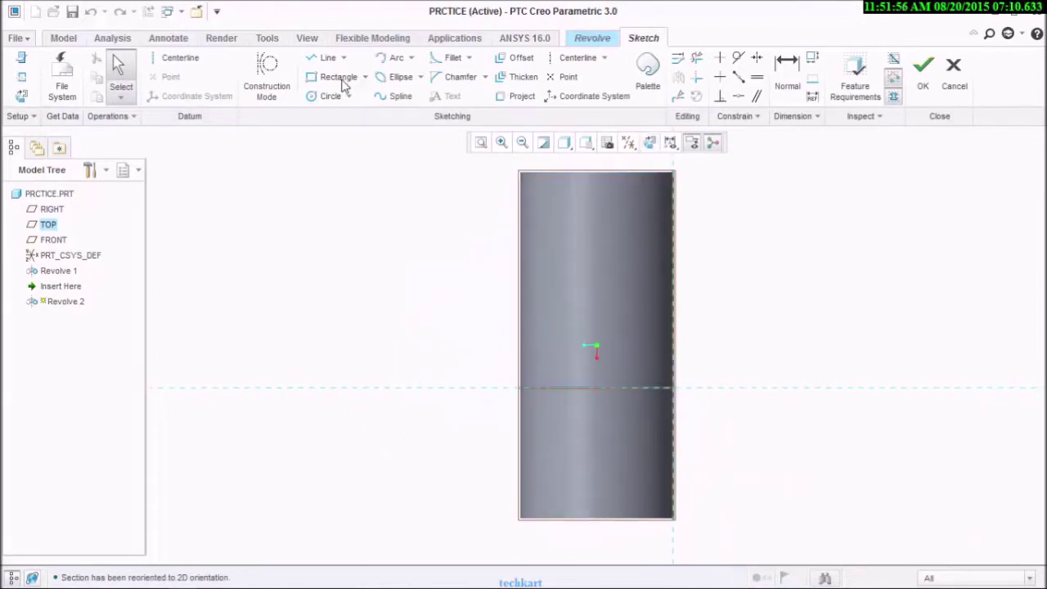
- Draw a closed triangle with one corner on the horizontal centerline and finish the sketch
left_click(319, 64)
left_click(716, 285)
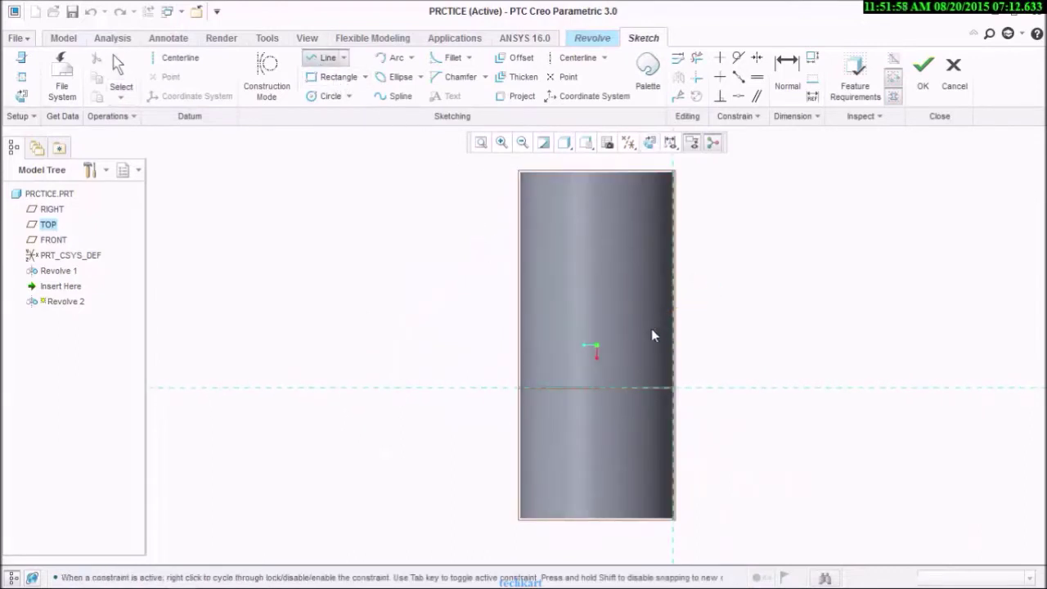
left_click(651, 328)
left_click(753, 388)
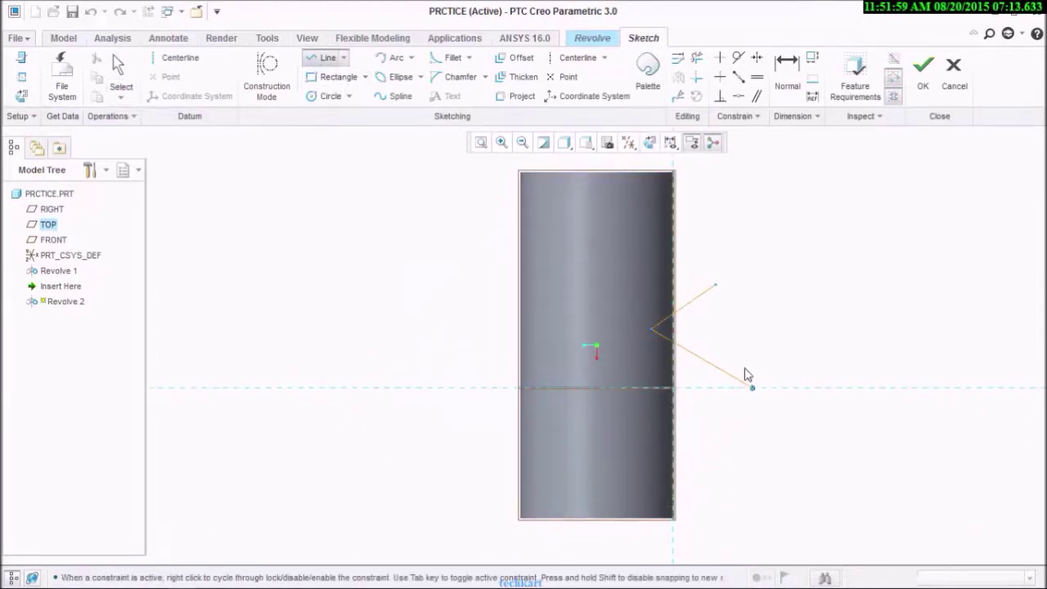
left_click(716, 286)
middle_click(790, 256)
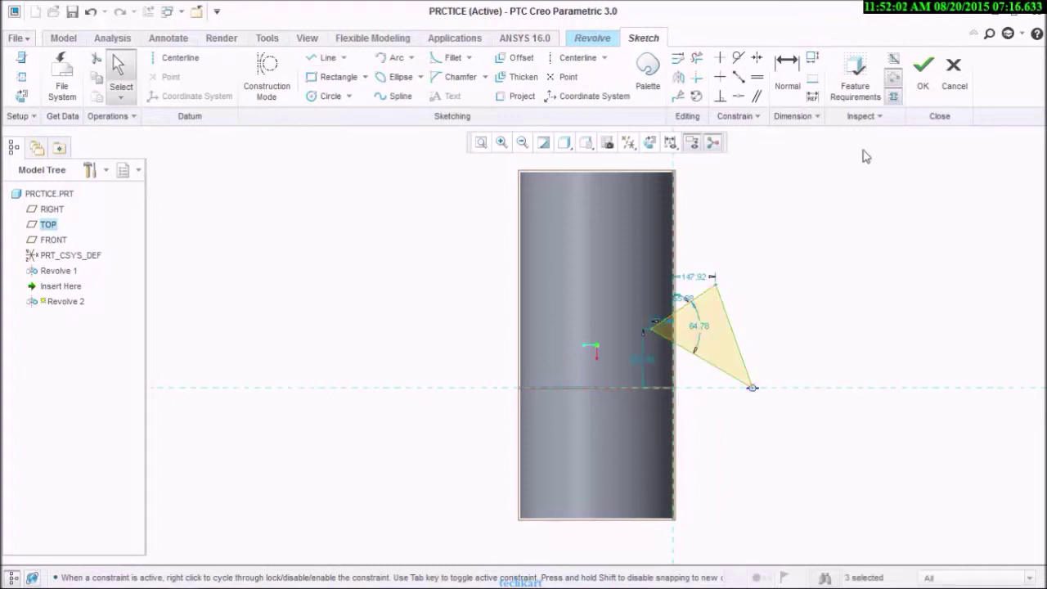
left_click(924, 69)
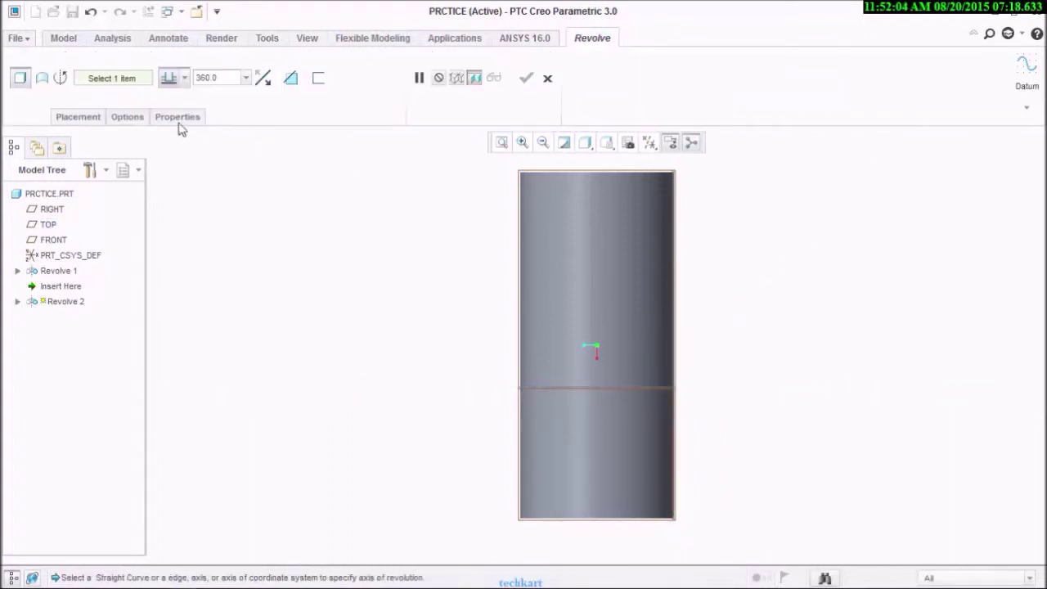
- Show coordinate systems, revolve about the PRT_CSYS_DEF Z-axis, and set it to remove material
left_click(649, 142)
left_click(649, 214)
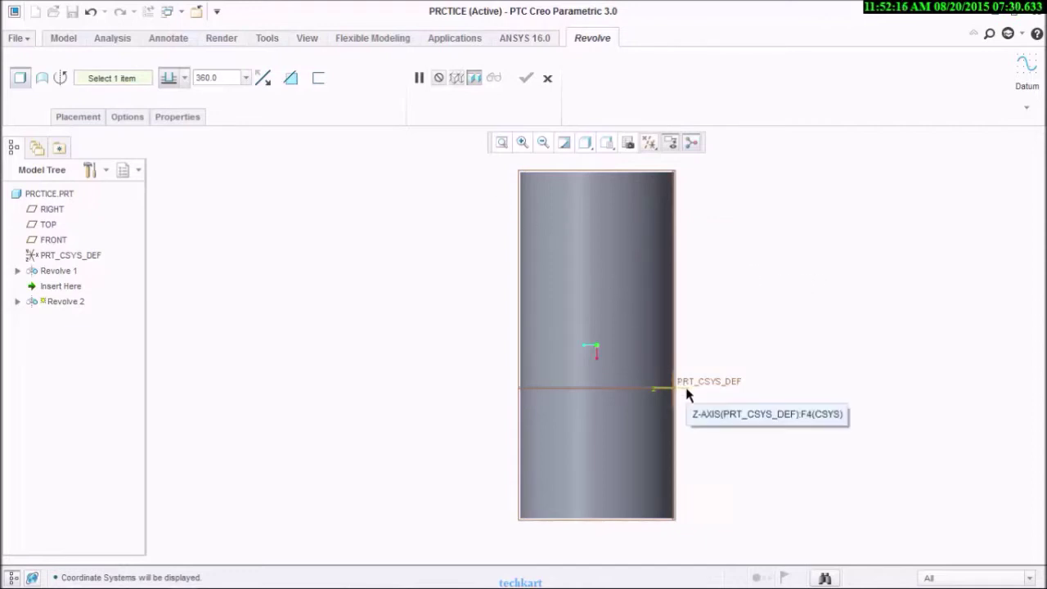
left_click(686, 390)
scroll(777, 356, "down", 2)
scroll(718, 385, "up", 5)
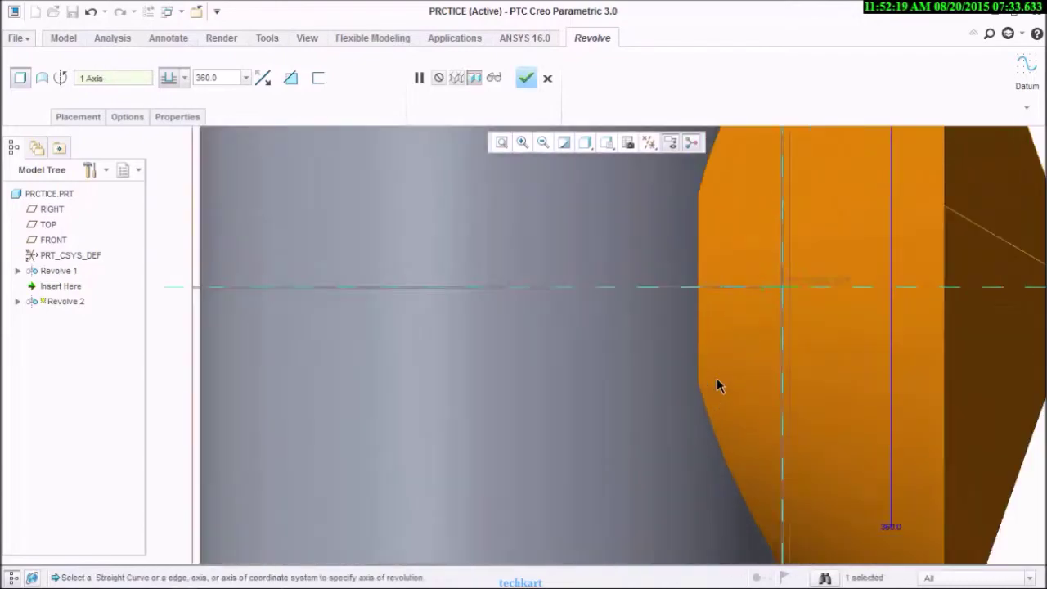
scroll(720, 385, "down", 2)
mouse_move(771, 382)
middle_mouse_down()
mouse_move(662, 385)
mouse_move(834, 401)
mouse_move(774, 400)
middle_mouse_up()
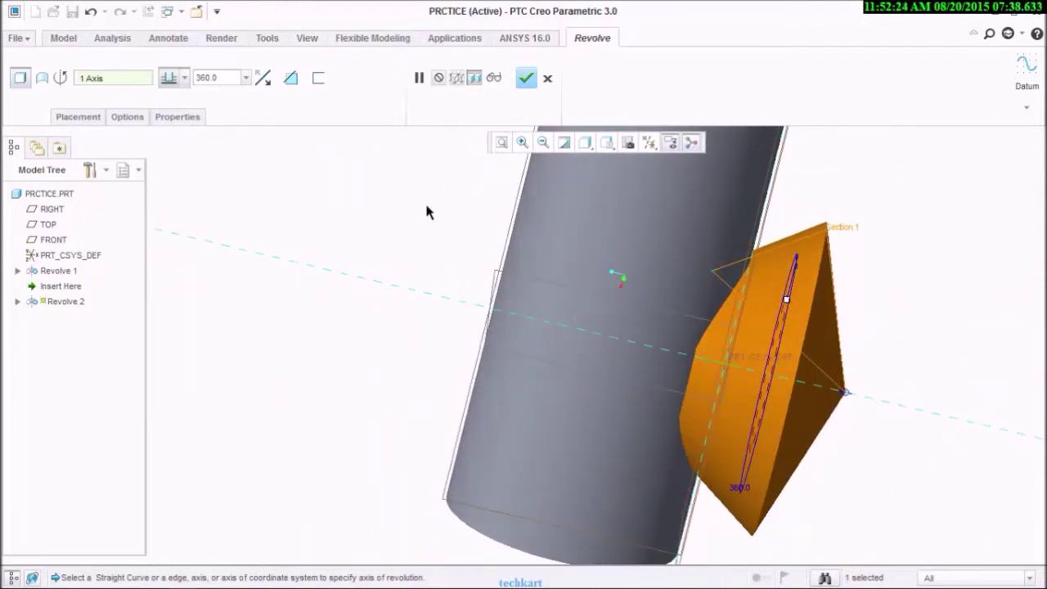
left_click(290, 78)
- Check the triangular cut preview around the tube and finish Revolve 2
scroll(691, 372, "down", 3)
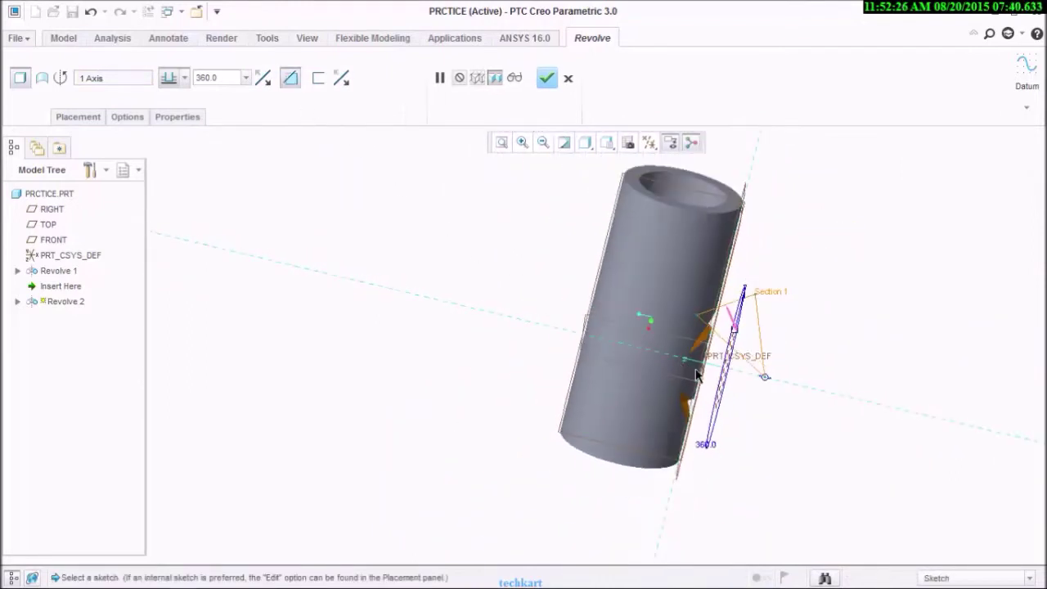
scroll(696, 374, "up", 3)
middle_click_drag(743, 411, 615, 324)
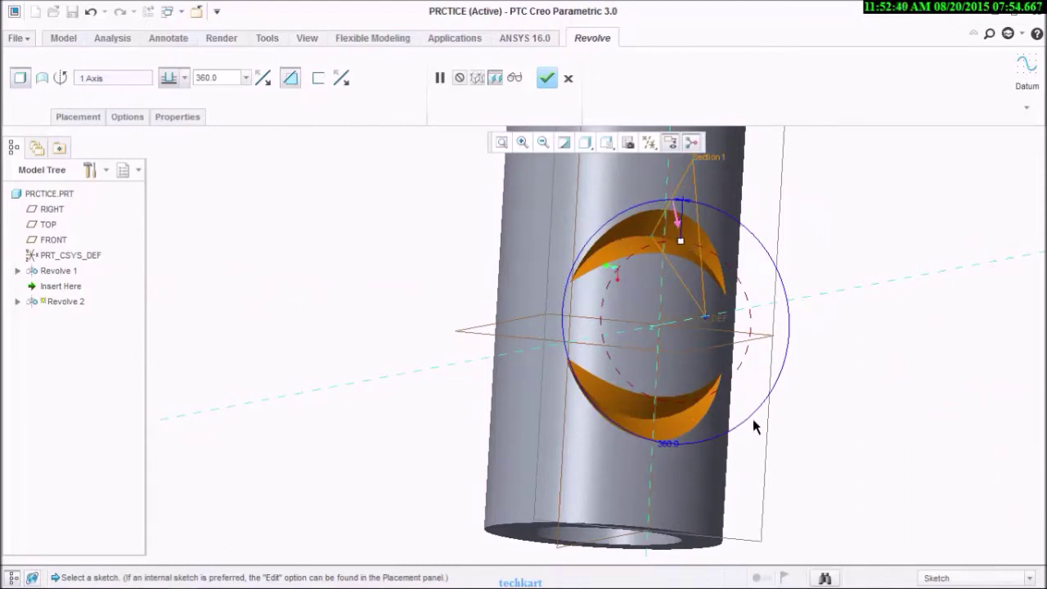
left_click(546, 78)
- Reset and orbit the view of the finished part, then select Revolve 2 in the Model Tree
key("ctrl+d")
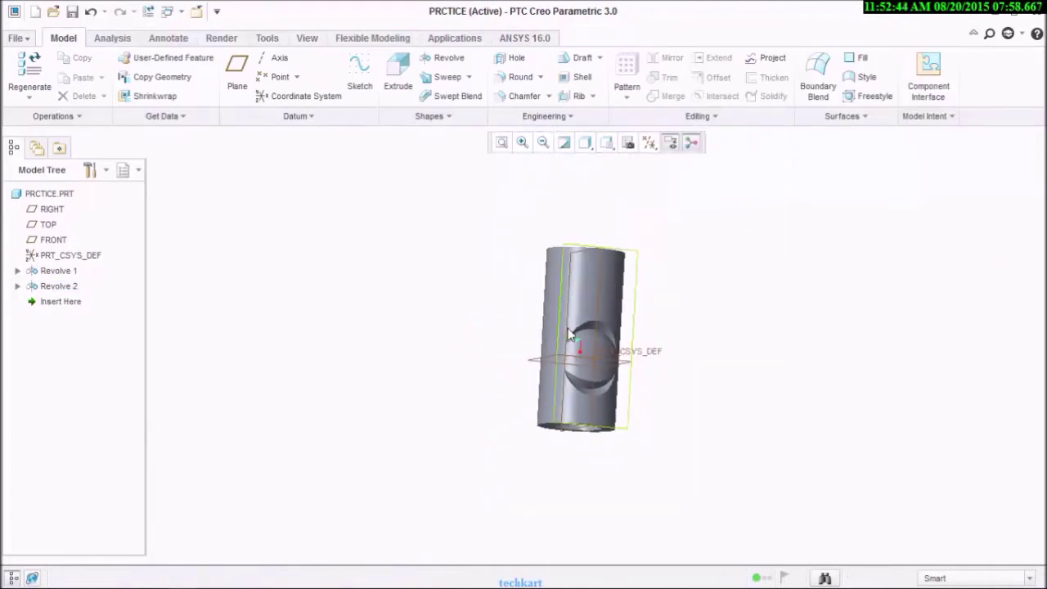
scroll(679, 353, "up", 3)
middle_click_drag(679, 353, 734, 338)
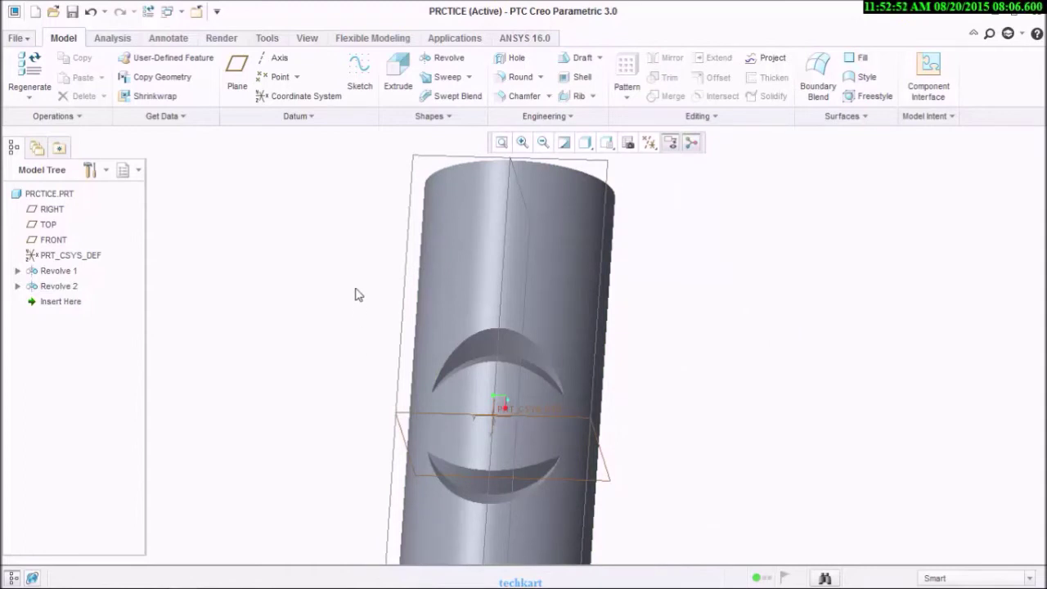
scroll(357, 295, "down", 3)
scroll(364, 357, "up", 2)
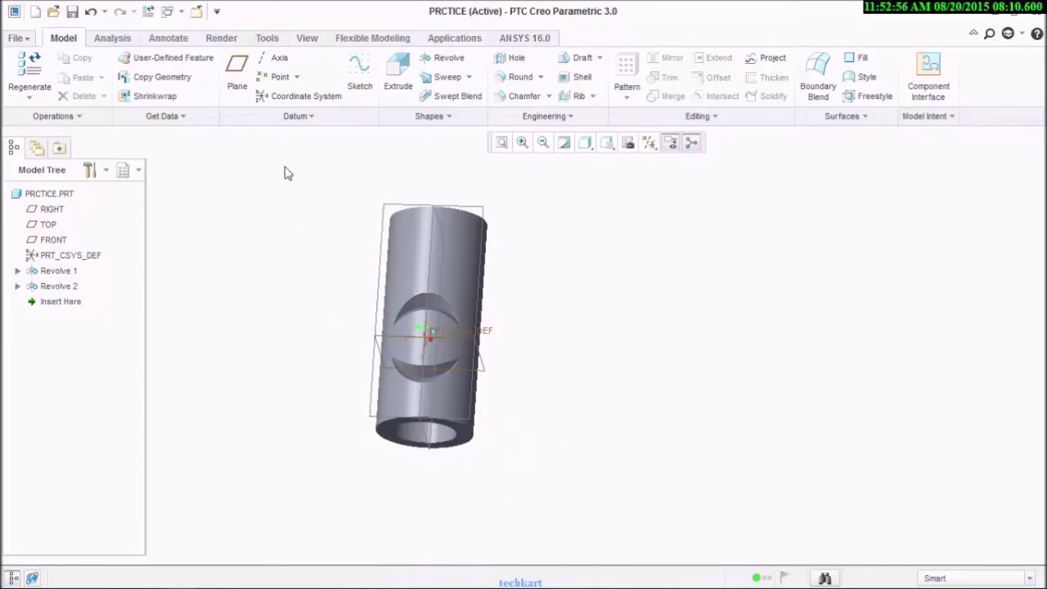
mouse_move(731, 582)
left_click(59, 286)
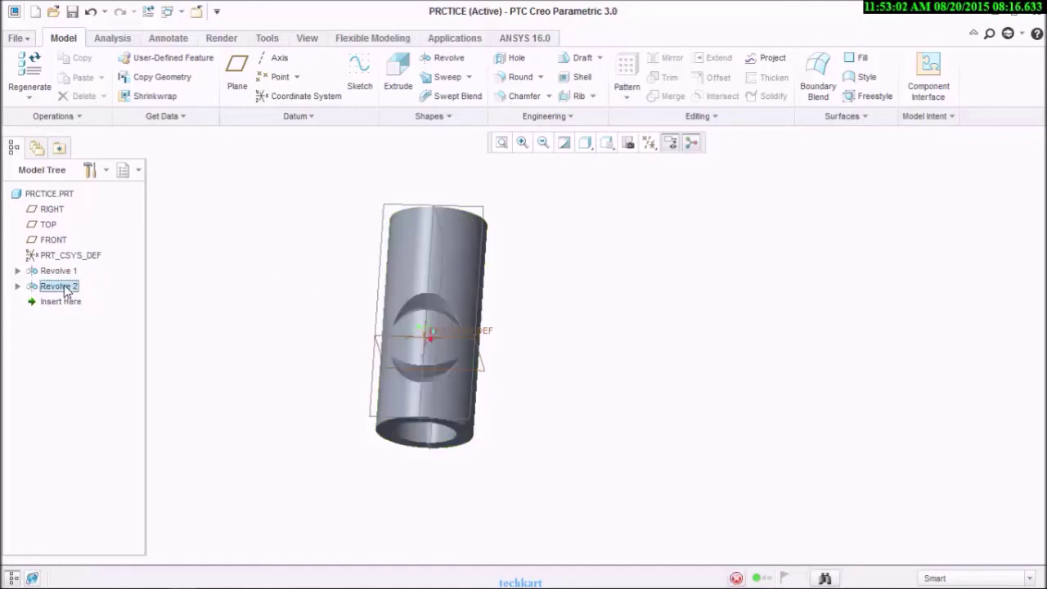
left_click(232, 299)
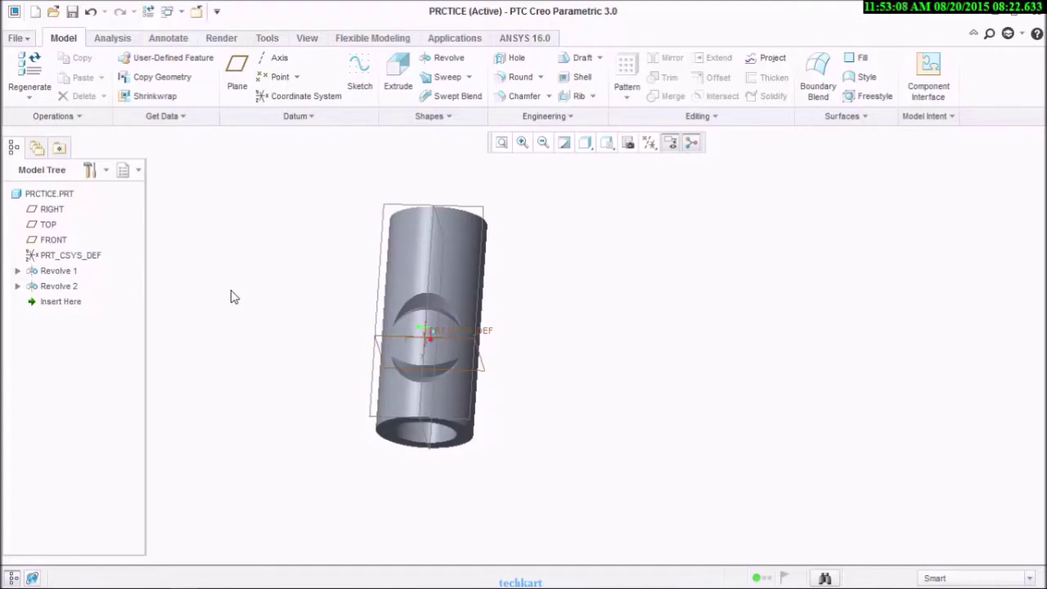
- Reopen Revolve 1's section sketch for editing and orient it flat to the screen
right_click(57, 278)
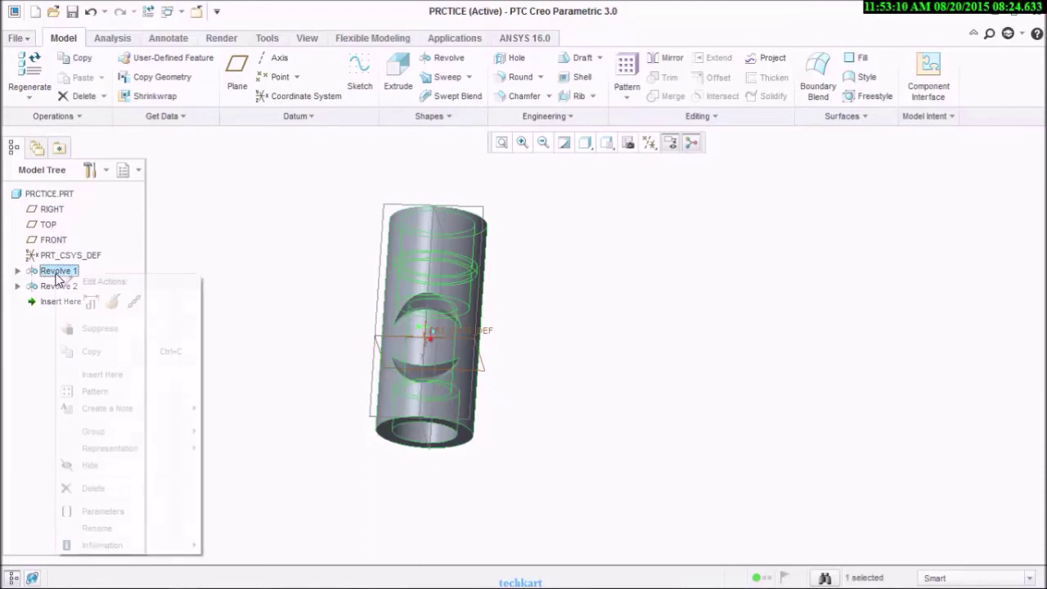
left_click(110, 303)
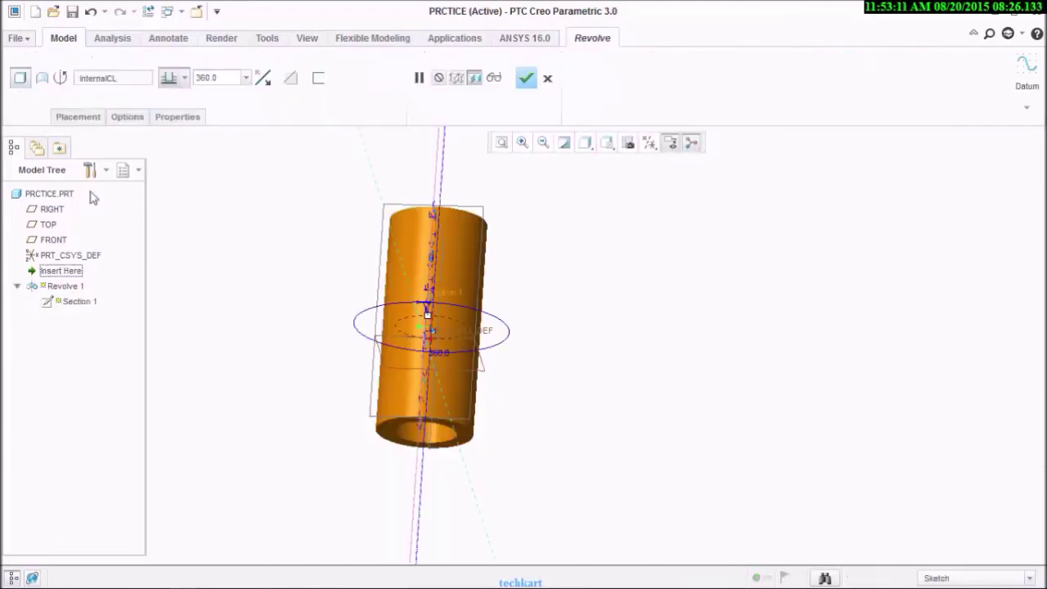
left_click(73, 117)
left_click(163, 168)
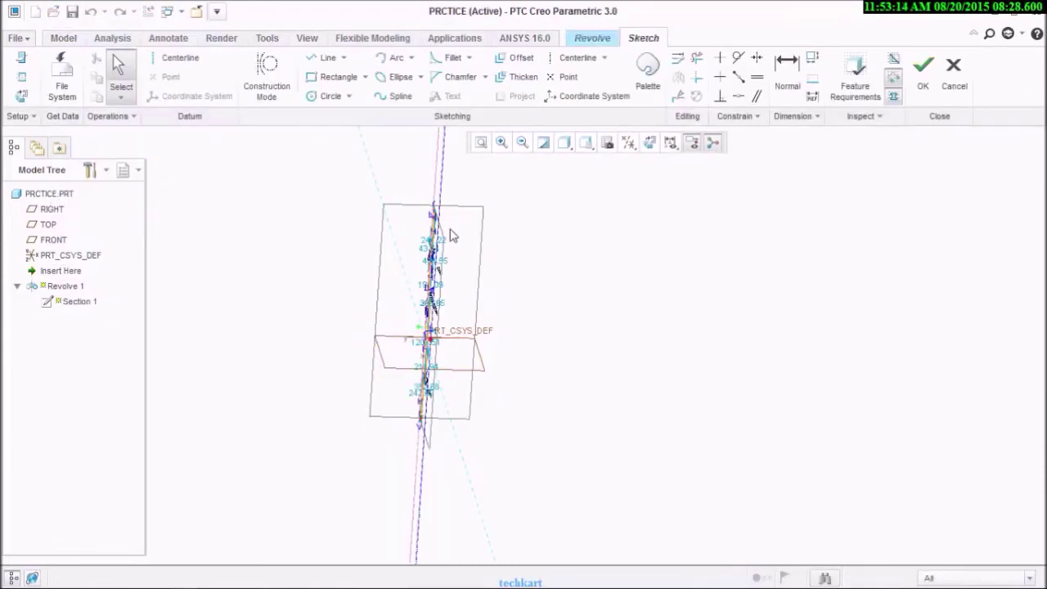
left_click(649, 142)
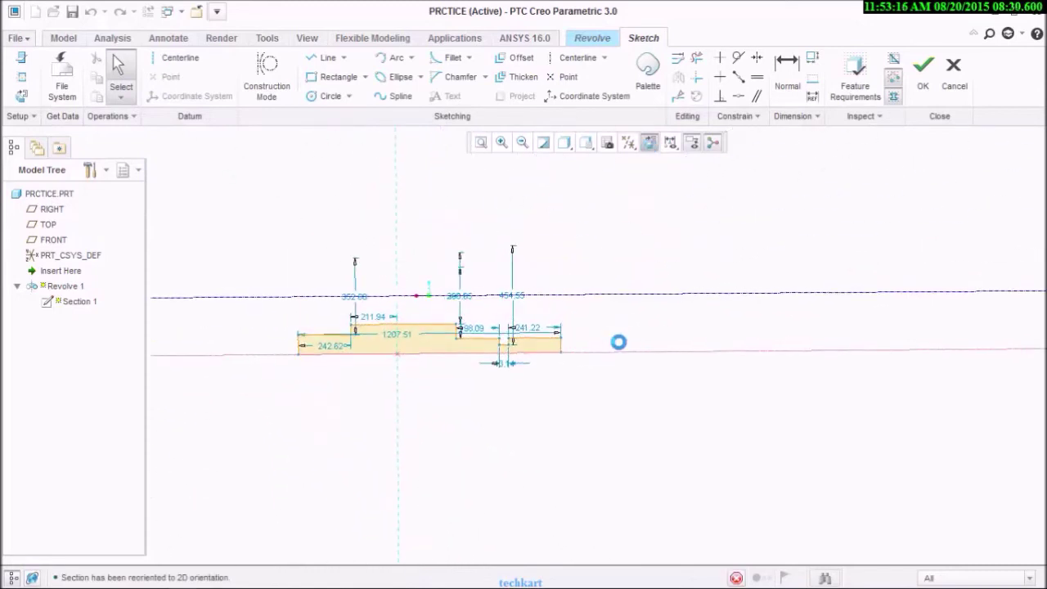
- Draw a vertical centerline right of the profile, designate it the axis of revolution, and finish the sketch
left_click(556, 63)
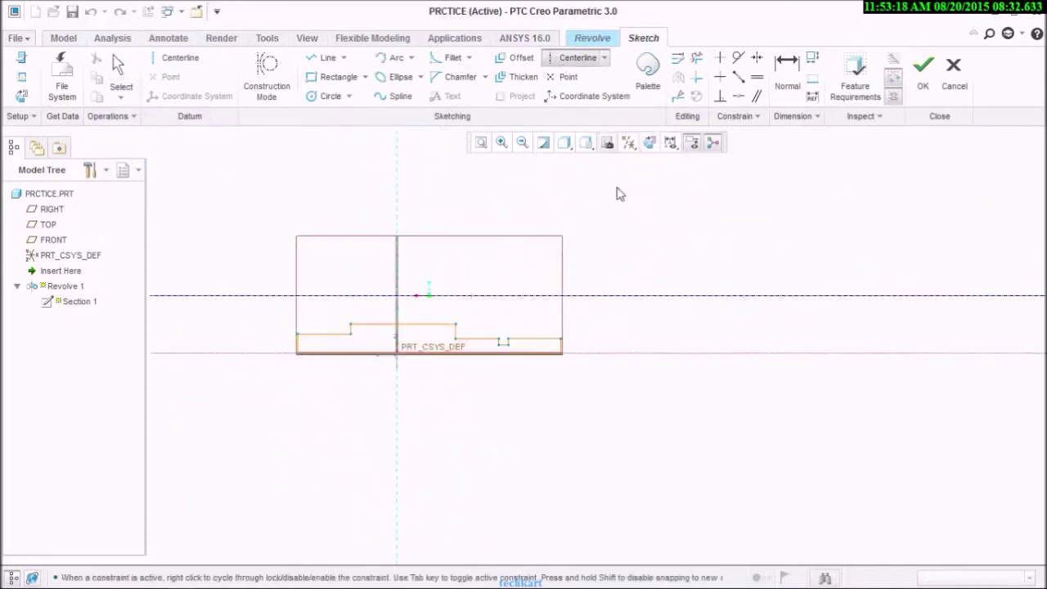
left_click(663, 362)
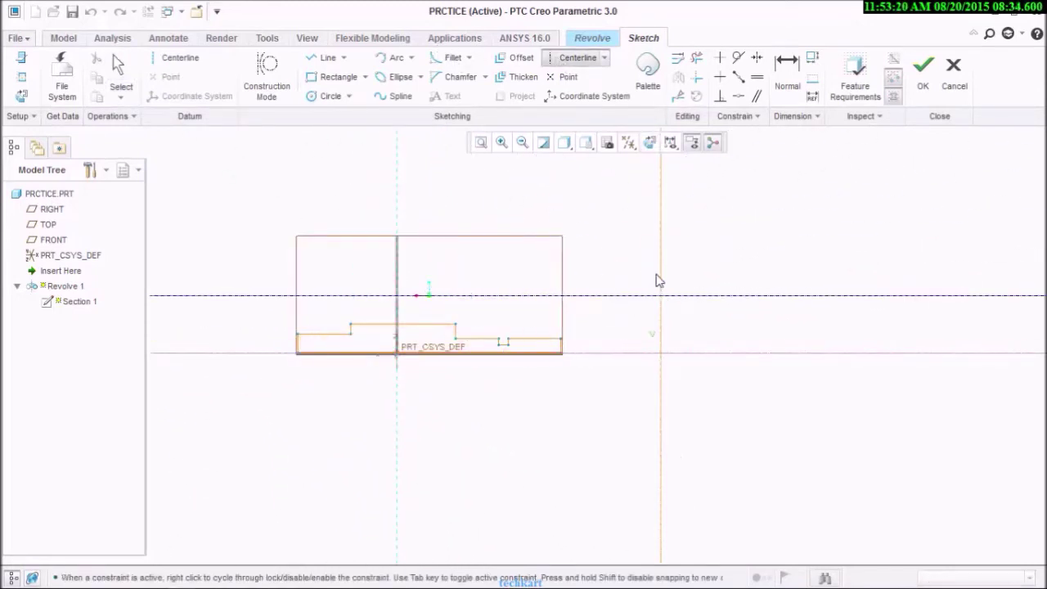
left_click(659, 274)
middle_click(687, 253)
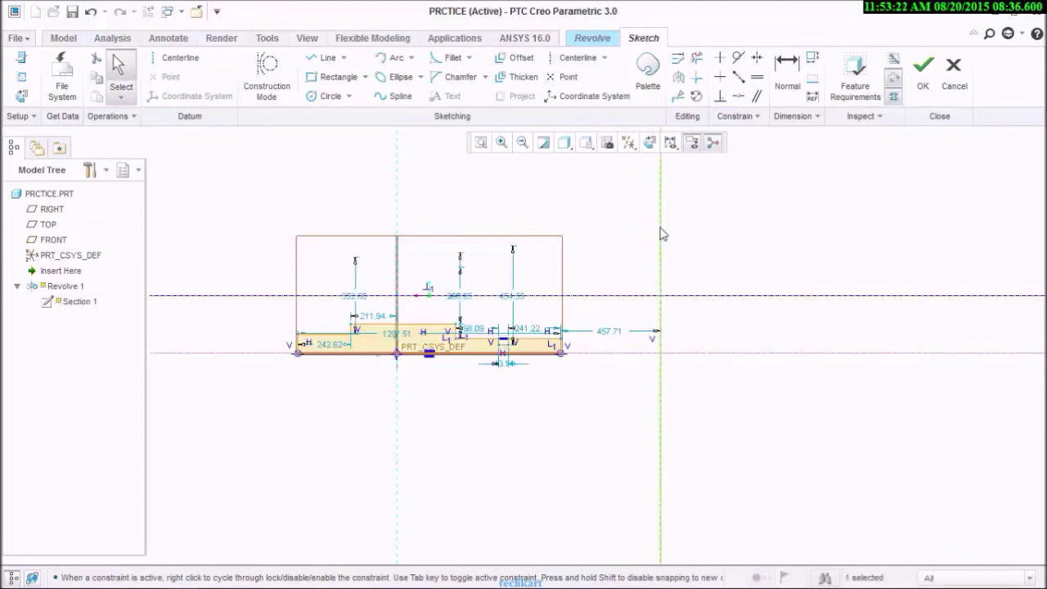
right_click(663, 234)
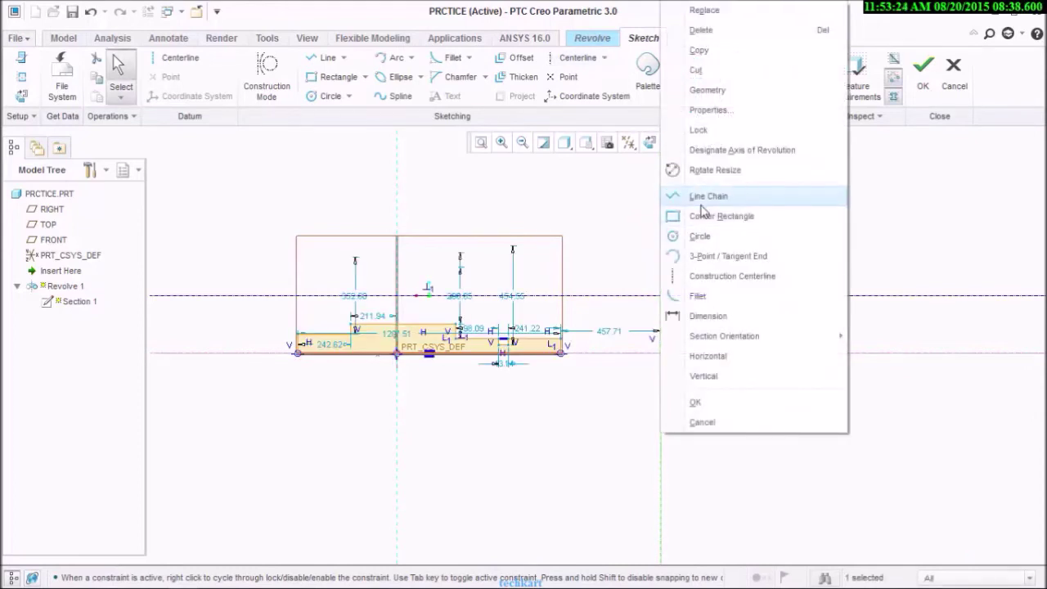
left_click(744, 151)
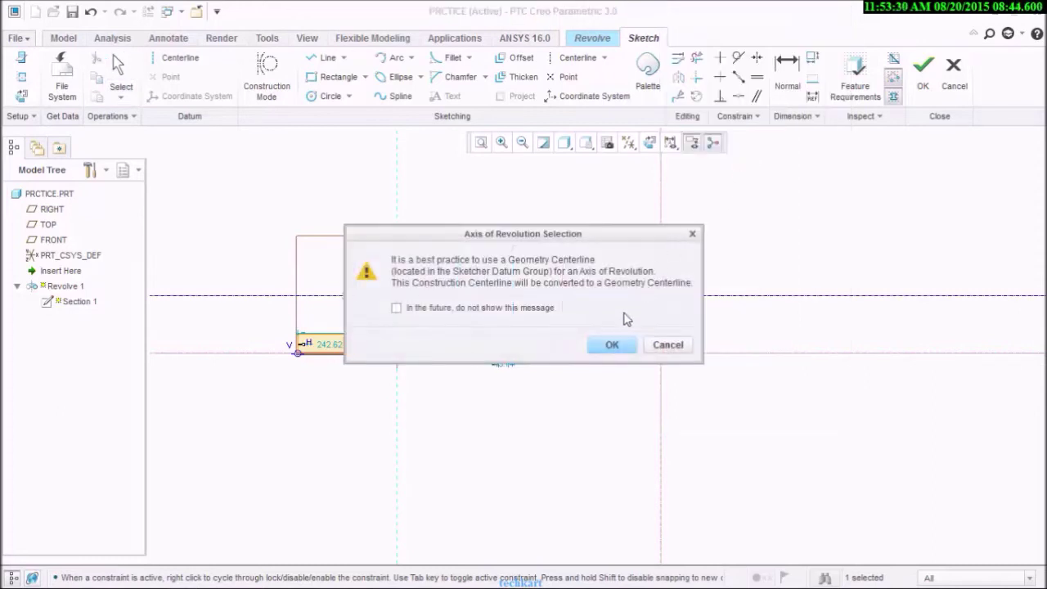
left_click(619, 347)
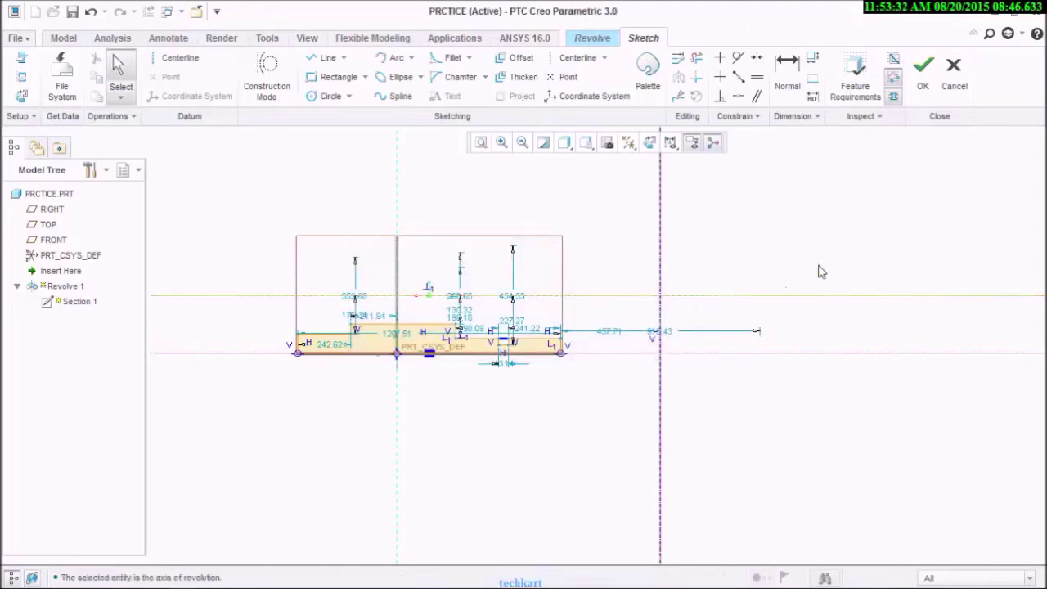
left_click(924, 77)
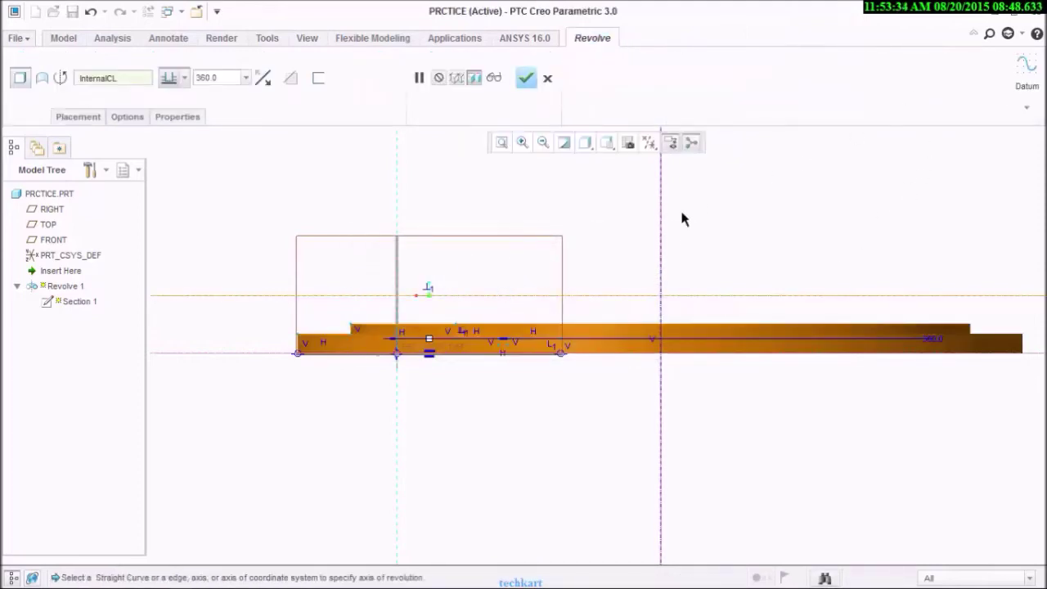
- Inspect the 360° disc preview in 3-D and confirm the redefined Revolve 1
scroll(671, 233, "down", 3)
scroll(669, 278, "up", 4)
middle_click_drag(669, 281, 654, 344)
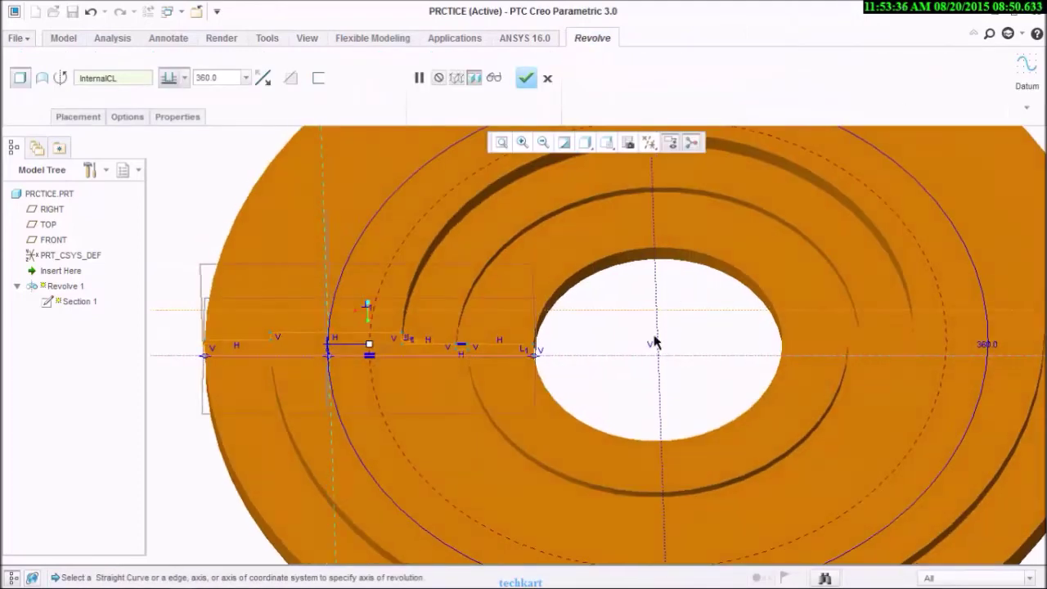
scroll(695, 327, "down", 3)
middle_click_drag(729, 314, 842, 341)
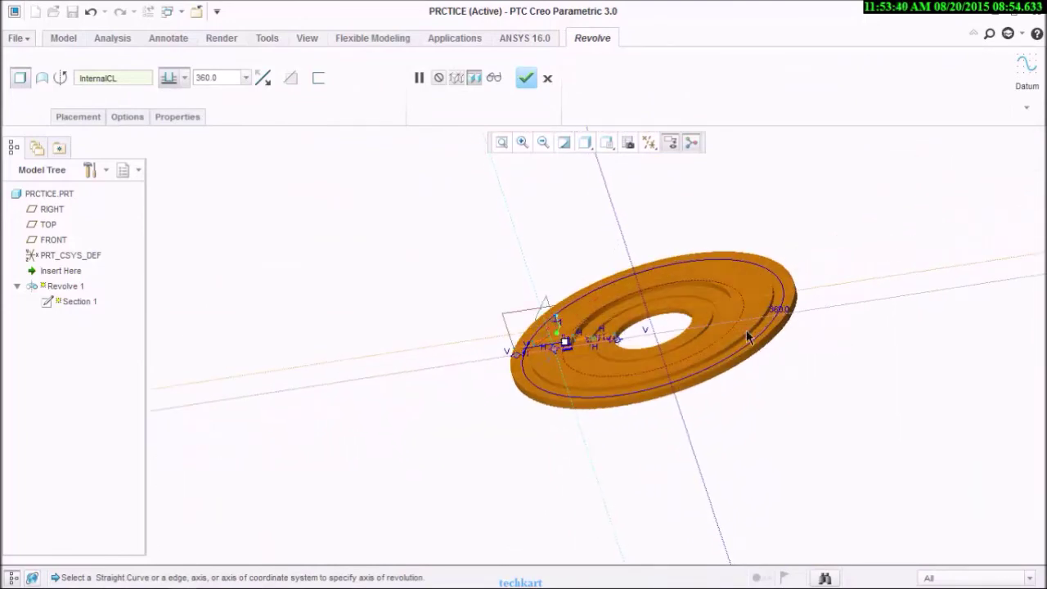
scroll(729, 331, "down", 3)
scroll(728, 330, "up", 3)
scroll(724, 328, "up", 3)
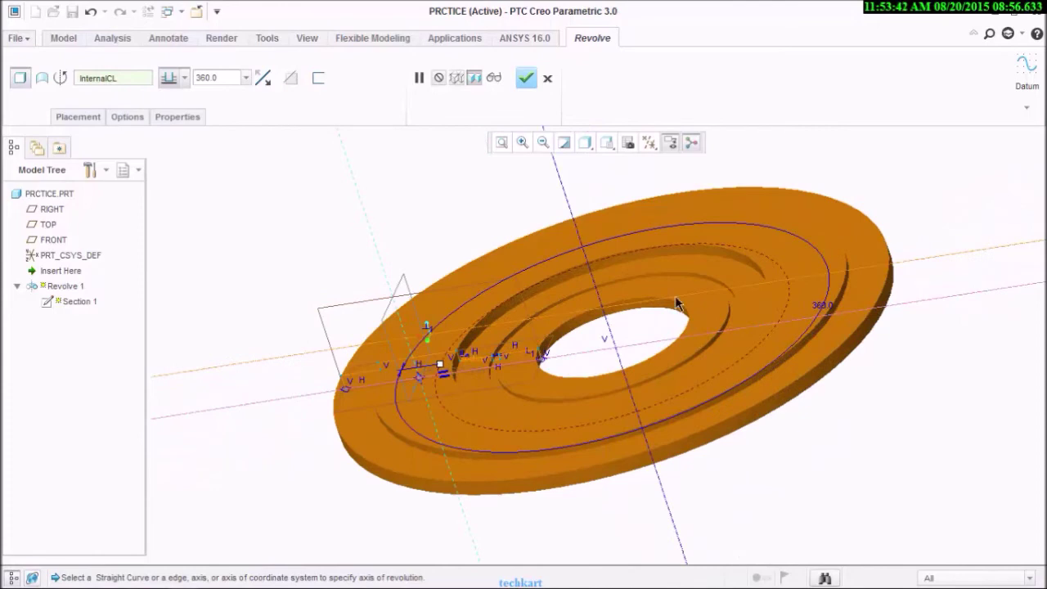
left_click(526, 78)
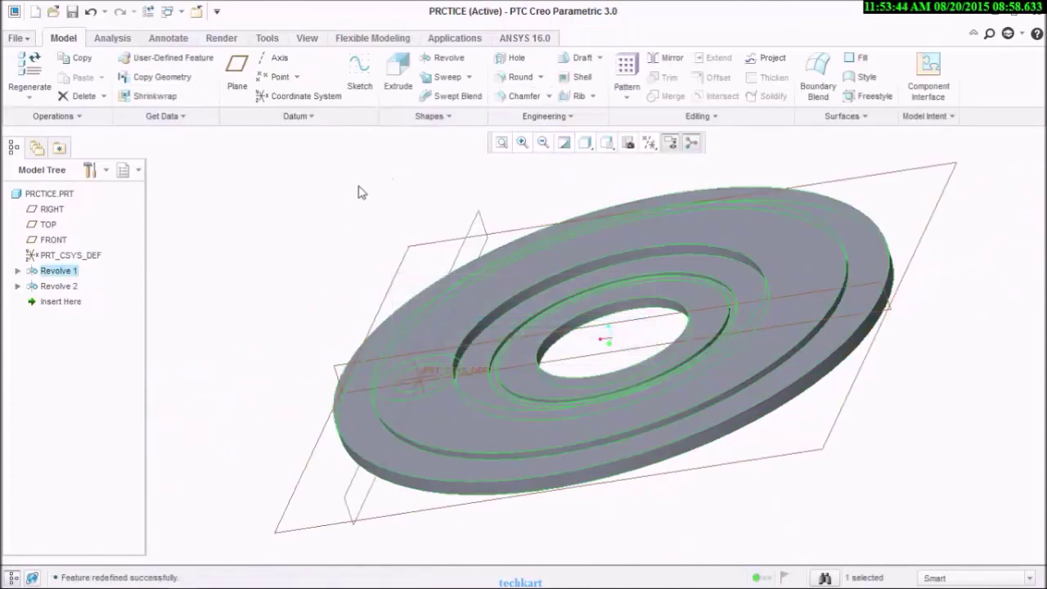
- Hide all datum displays and orbit the finished annular plate to inspect it
scroll(423, 252, "down", 2)
scroll(552, 186, "up", 2)
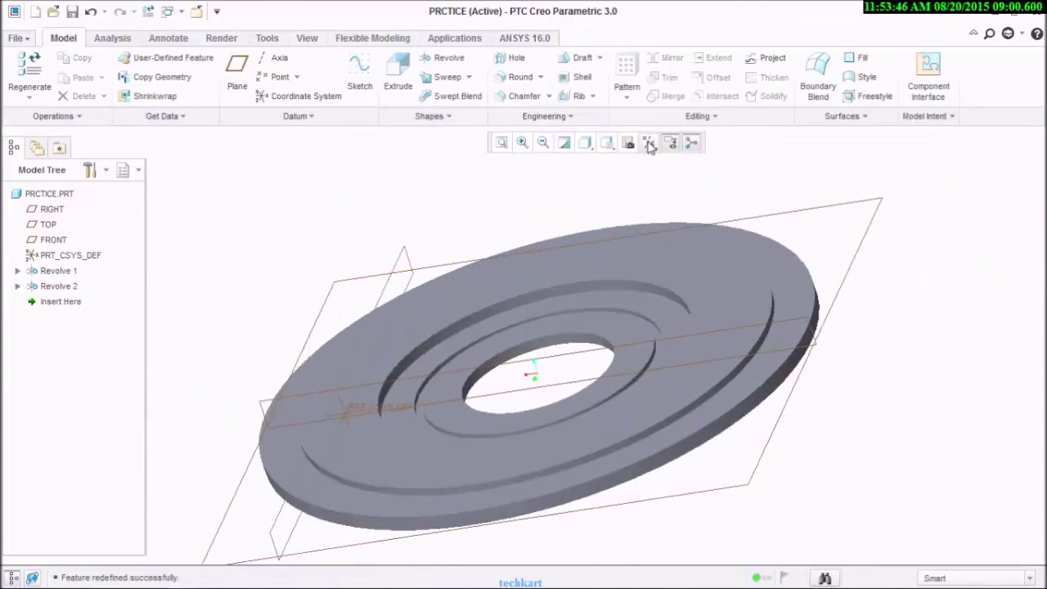
left_click(649, 142)
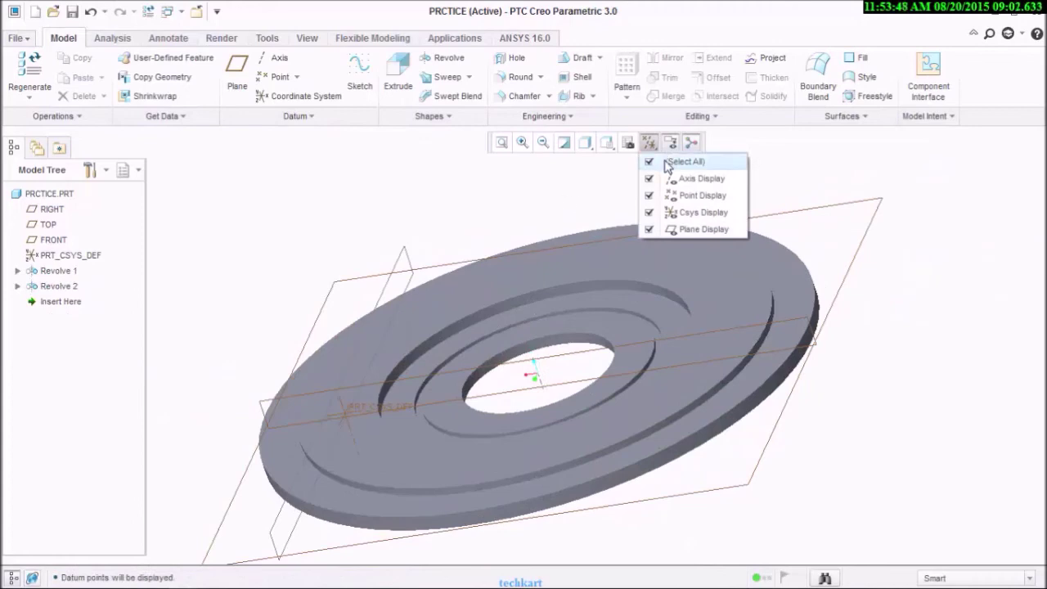
left_click(679, 161)
scroll(611, 182, "down", 2)
scroll(516, 245, "up", 1)
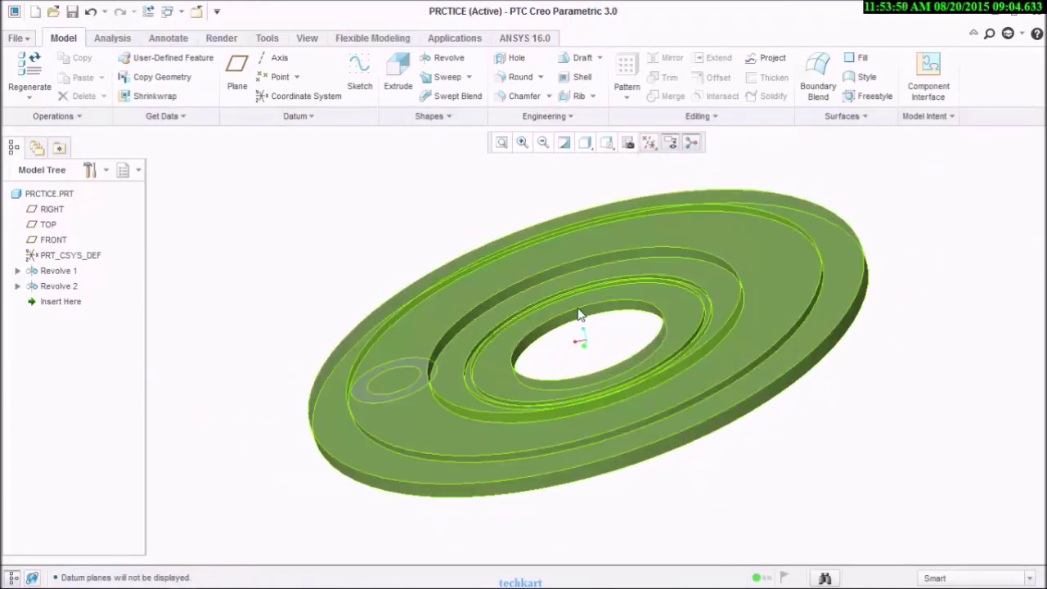
middle_click_drag(580, 328, 602, 324)
scroll(603, 324, "down", 2)
scroll(603, 324, "up", 2)
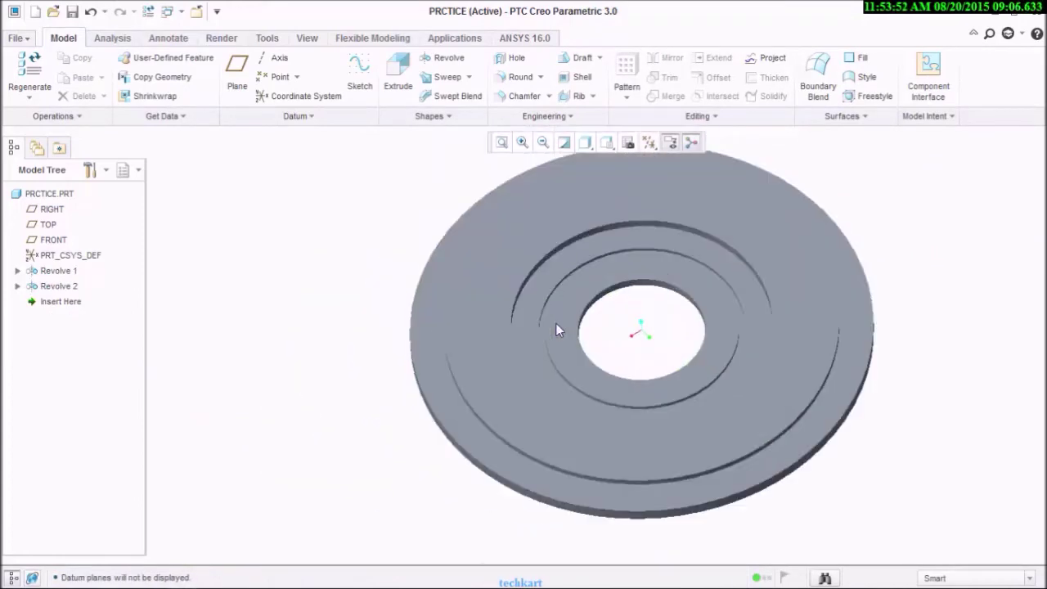
mouse_move(521, 462)
middle_mouse_down()
mouse_move(568, 395)
mouse_move(554, 311)
mouse_move(594, 409)
middle_mouse_up()
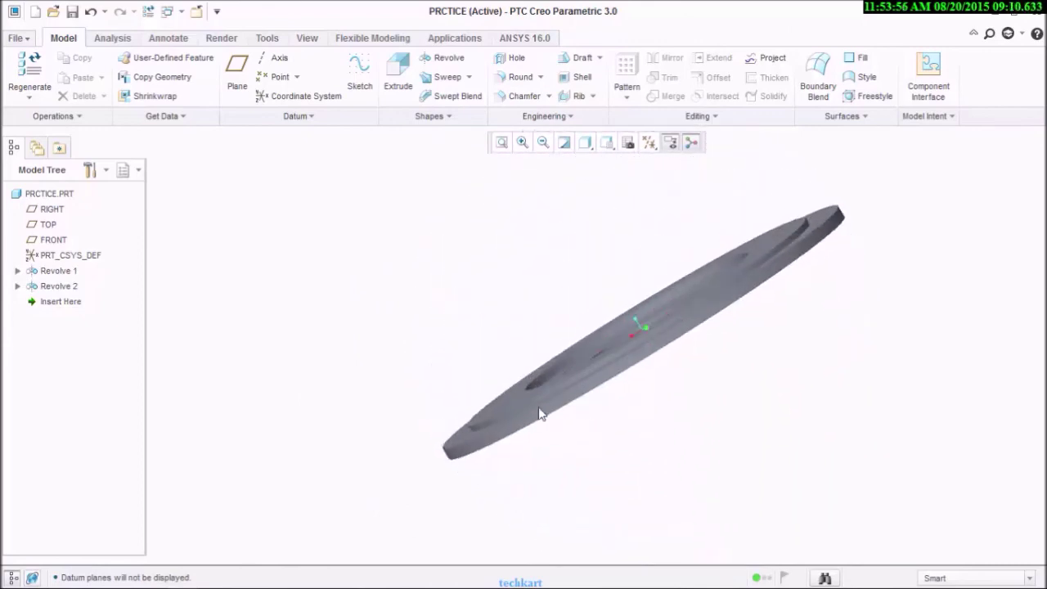